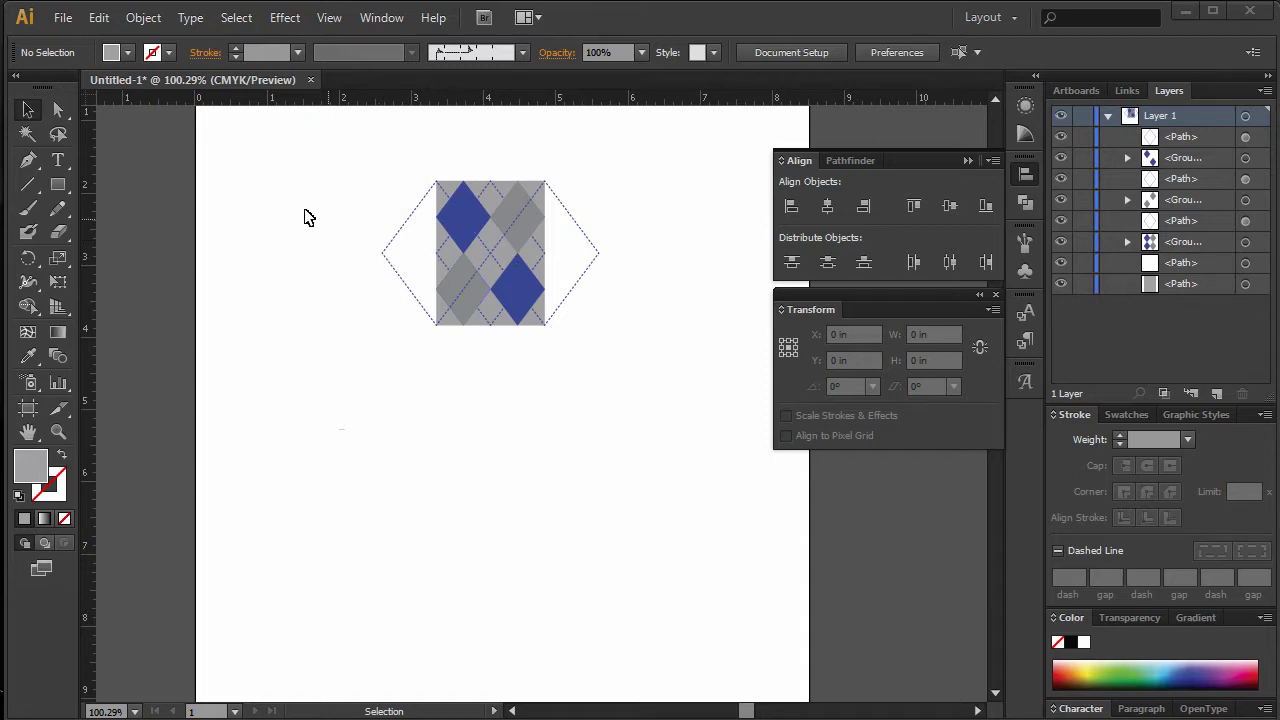
# - Pull the grey background rectangle and the diamond groups out of the argyle tile
pyautogui.click(24, 110)
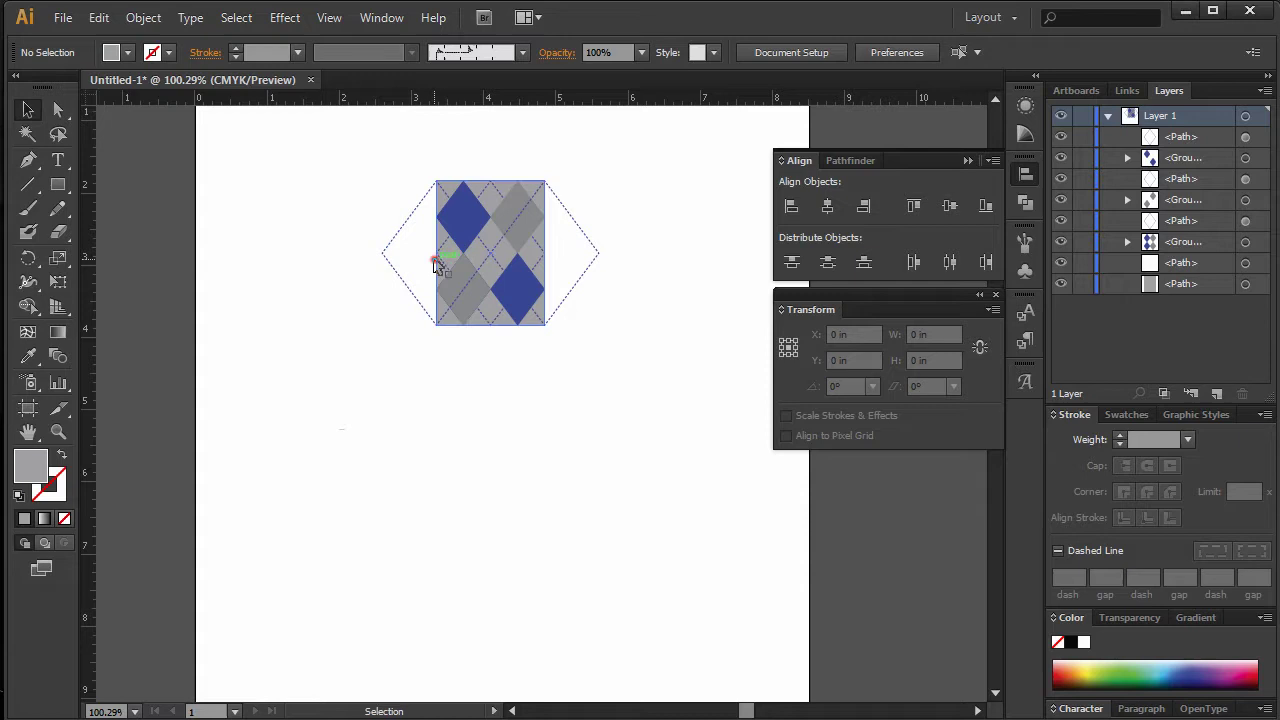
pyautogui.moveTo(434, 258); pyautogui.dragTo(271, 393)
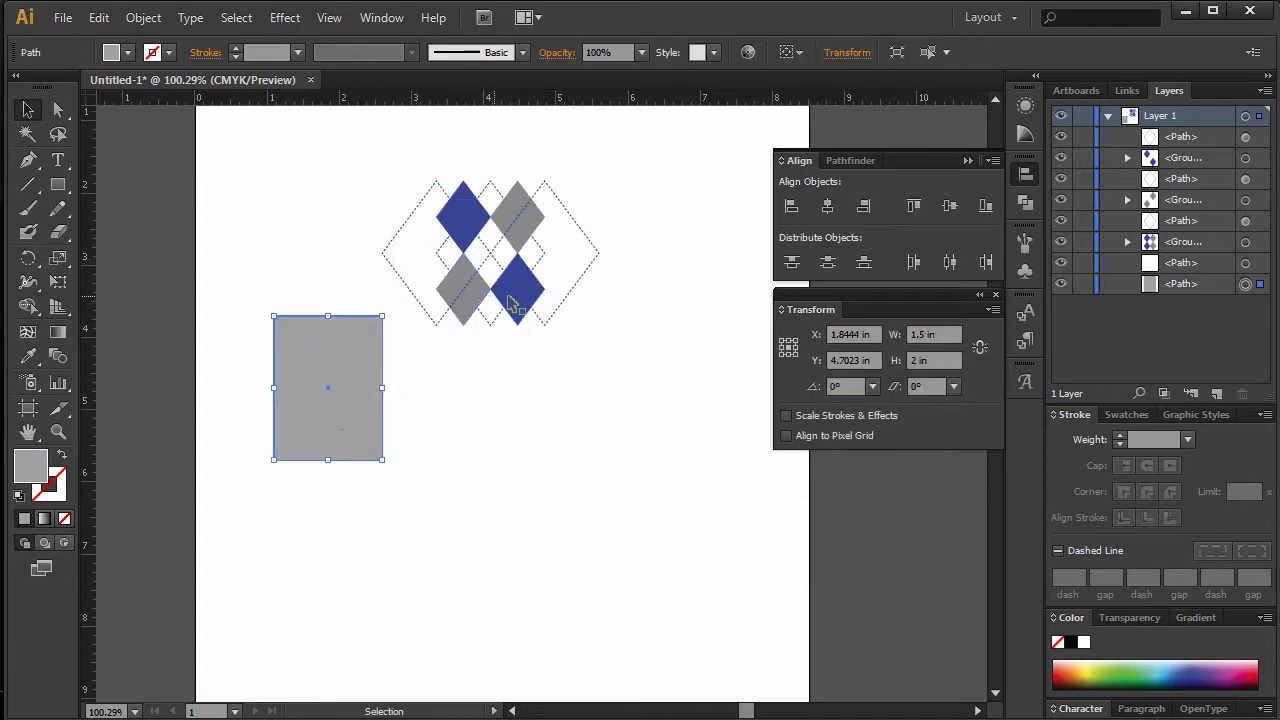
pyautogui.moveTo(508, 300); pyautogui.dragTo(526, 401)
pyautogui.moveTo(505, 338); pyautogui.dragTo(431, 459)
pyautogui.moveTo(516, 289); pyautogui.dragTo(550, 396)
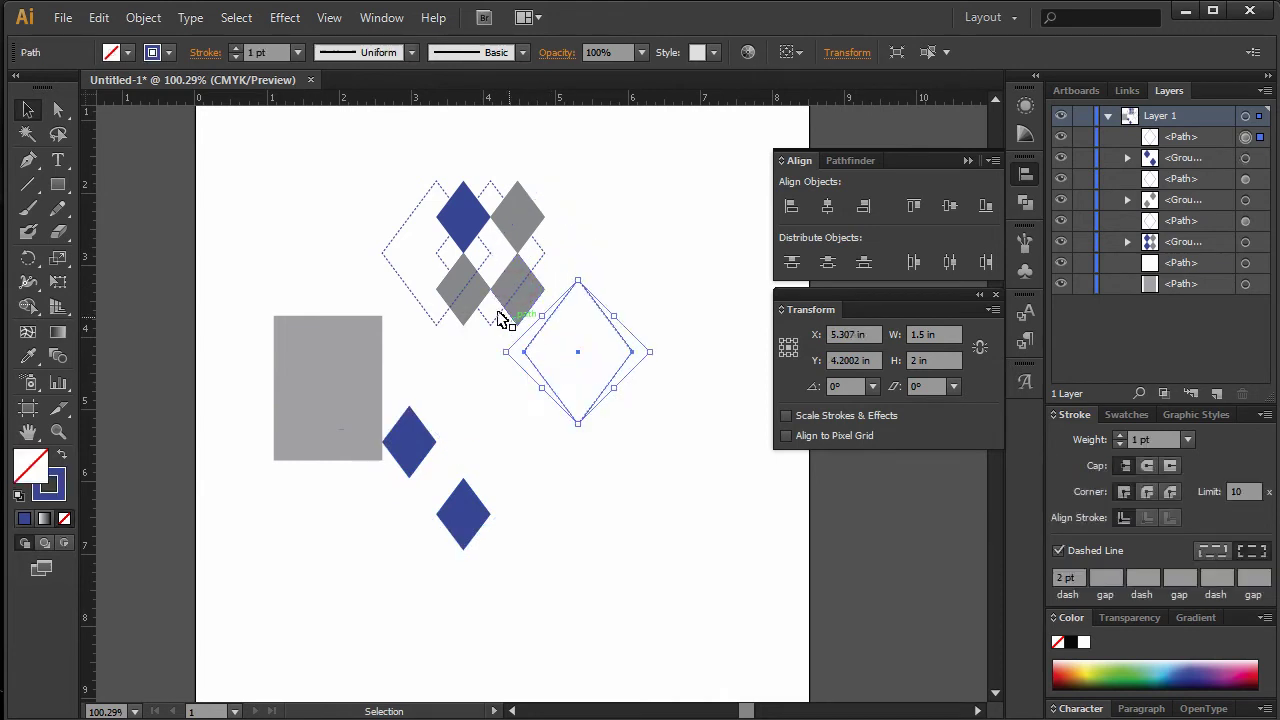
pyautogui.moveTo(500, 312); pyautogui.dragTo(455, 400)
pyautogui.moveTo(530, 212); pyautogui.dragTo(643, 230)
pyautogui.moveTo(434, 297); pyautogui.dragTo(472, 222)
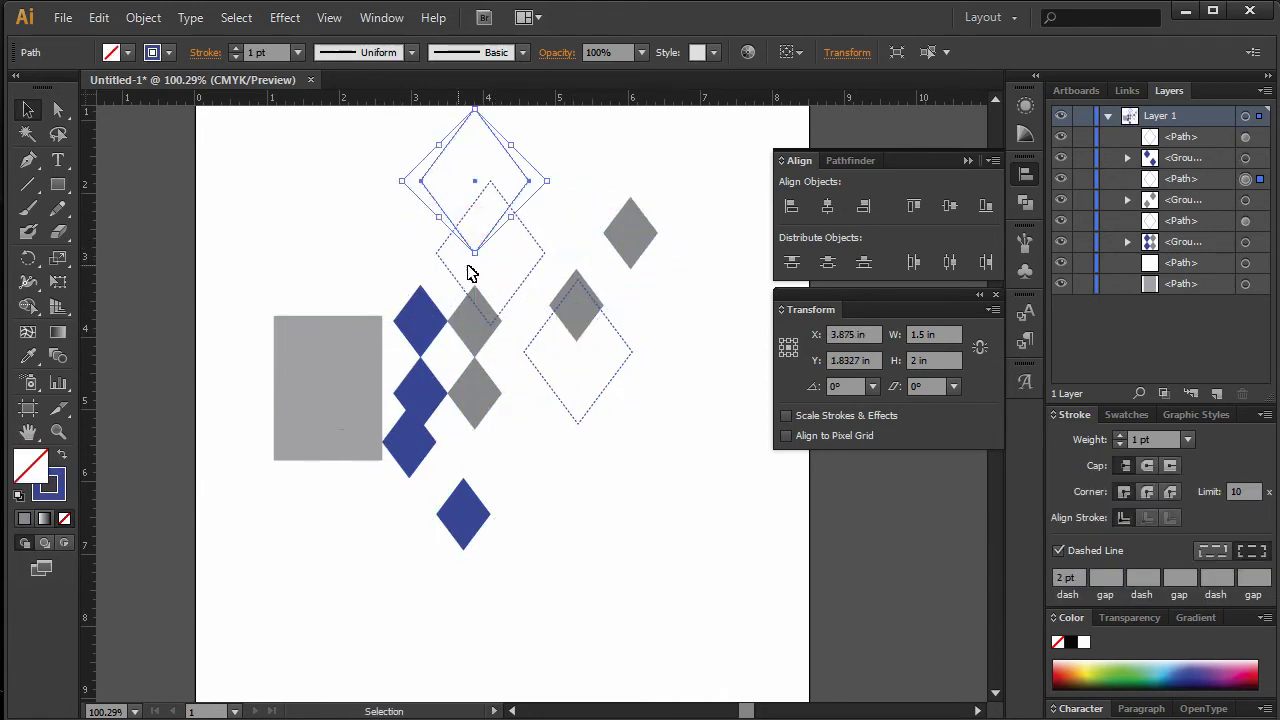
pyautogui.moveTo(470, 266); pyautogui.dragTo(299, 236)
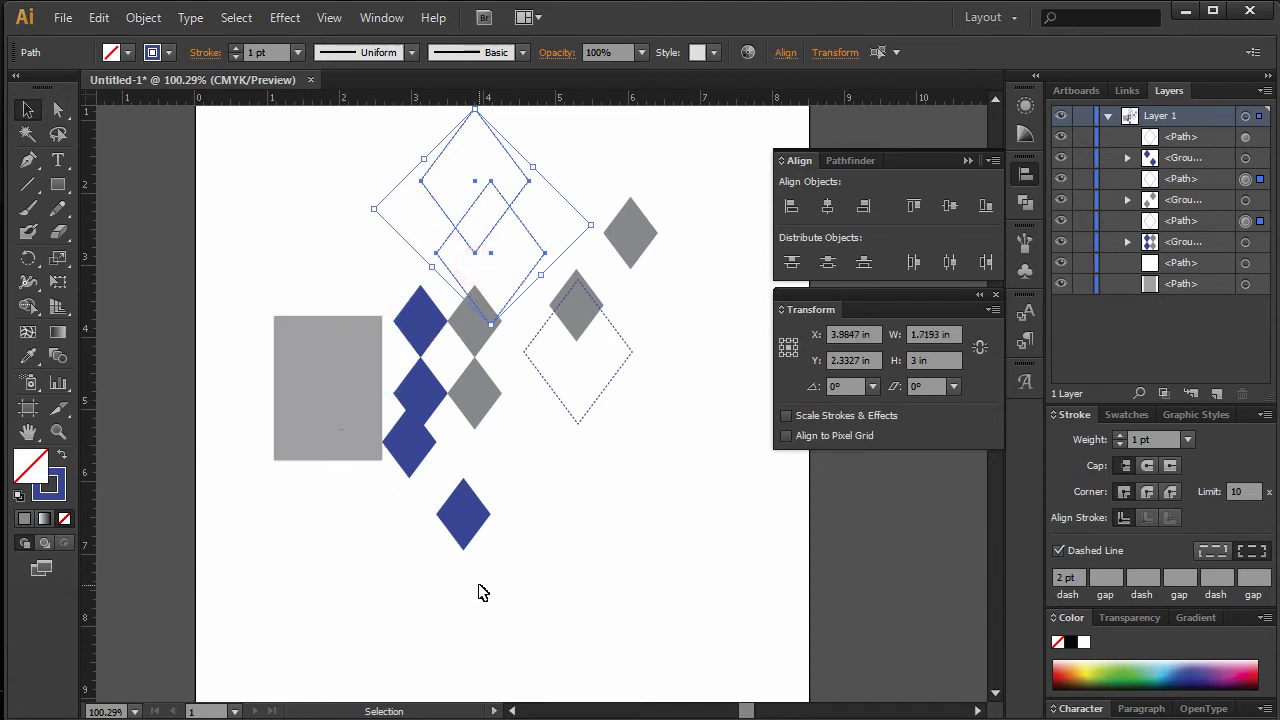
# - Undo the moves so the argyle tile is reassembled
pyautogui.press('a')
pyautogui.hotkey('ctrl', 'z')
pyautogui.press('alt')
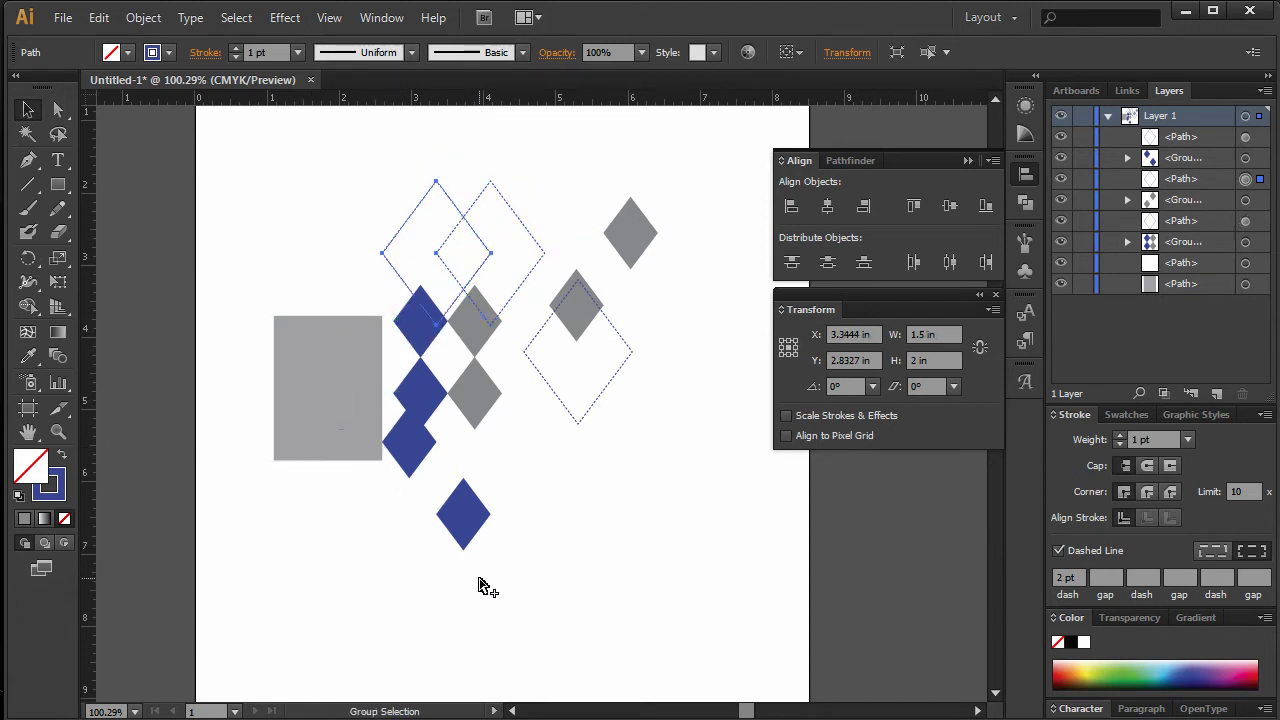
pyautogui.hotkey('ctrl', 'shift', 'z')
pyautogui.hotkey('ctrl', 'shift', 'z')
pyautogui.hotkey('ctrl', 'shift', 'z')
pyautogui.hotkey('ctrl', 'shift', 'z')
pyautogui.hotkey('ctrl', 'shift', 'z')
pyautogui.hotkey('ctrl', 'shift', 'z')
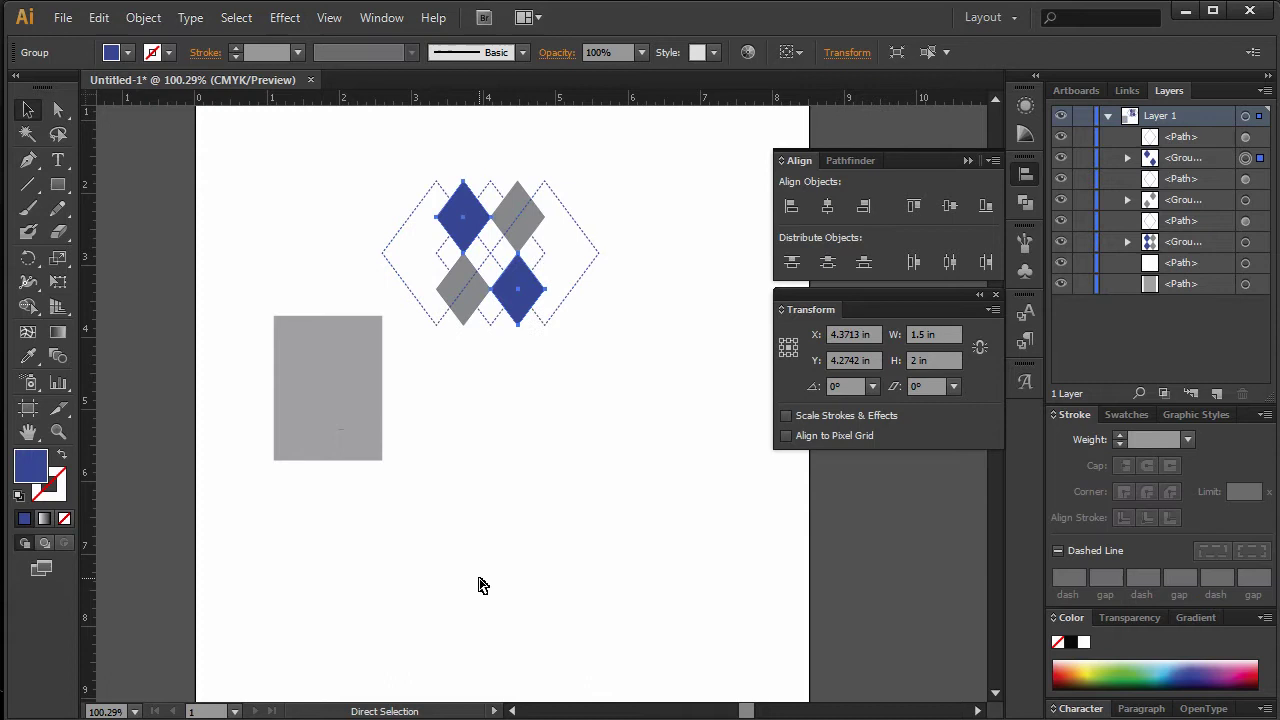
pyautogui.hotkey('ctrl', 'z')
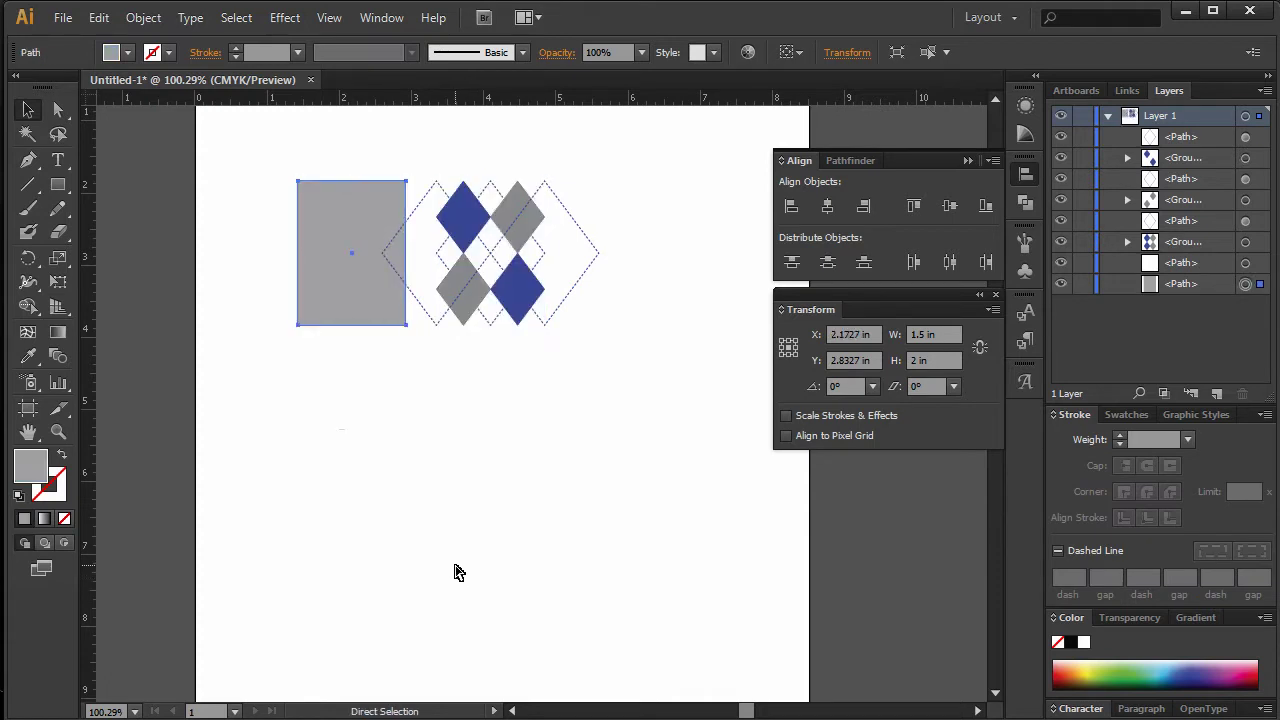
pyautogui.hotkey('ctrl', 'shift', 'z')
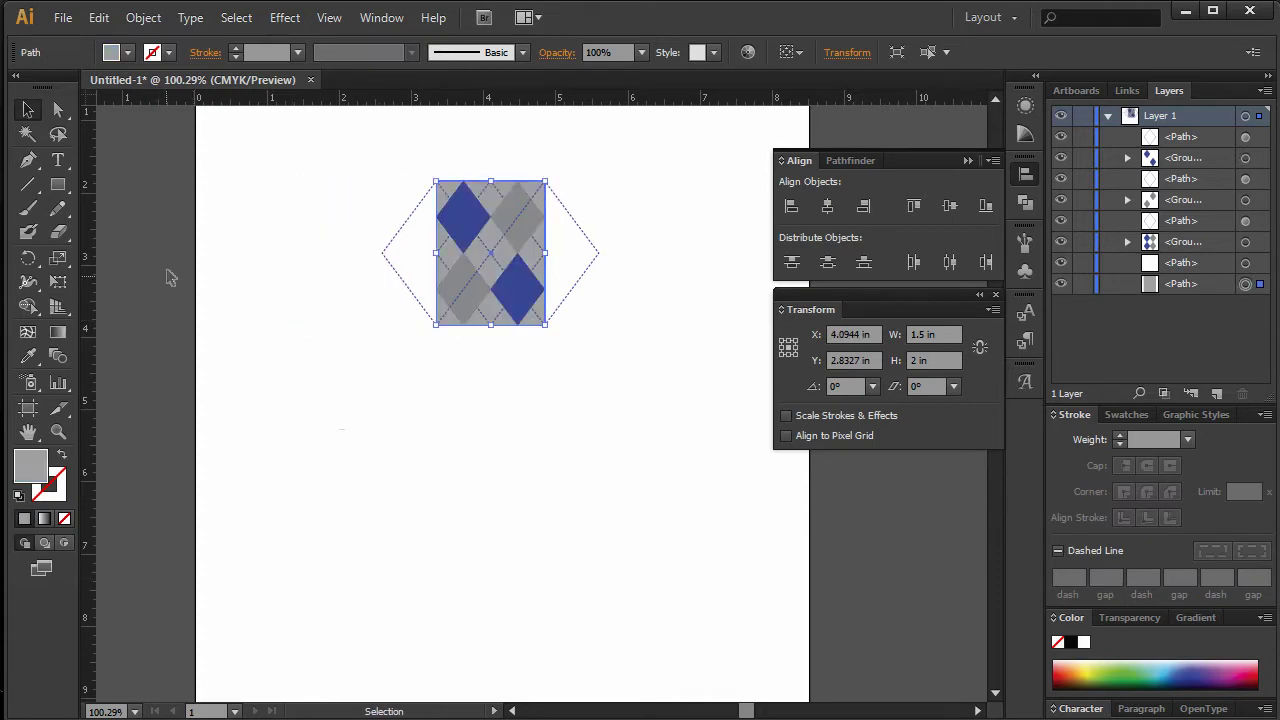
# - Draw a rectangle below-left of the tile and size it 0.75 in wide by 1 in tall
pyautogui.click(58, 186)
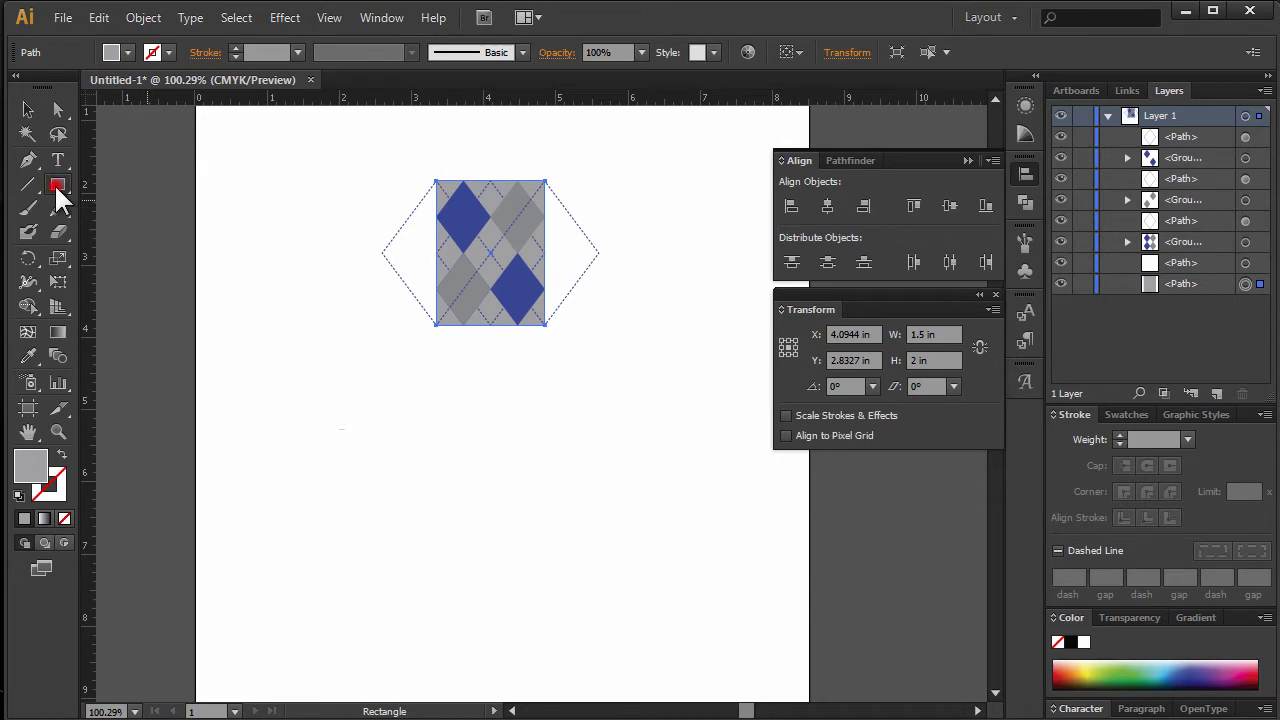
pyautogui.moveTo(275, 405); pyautogui.dragTo(340, 483)
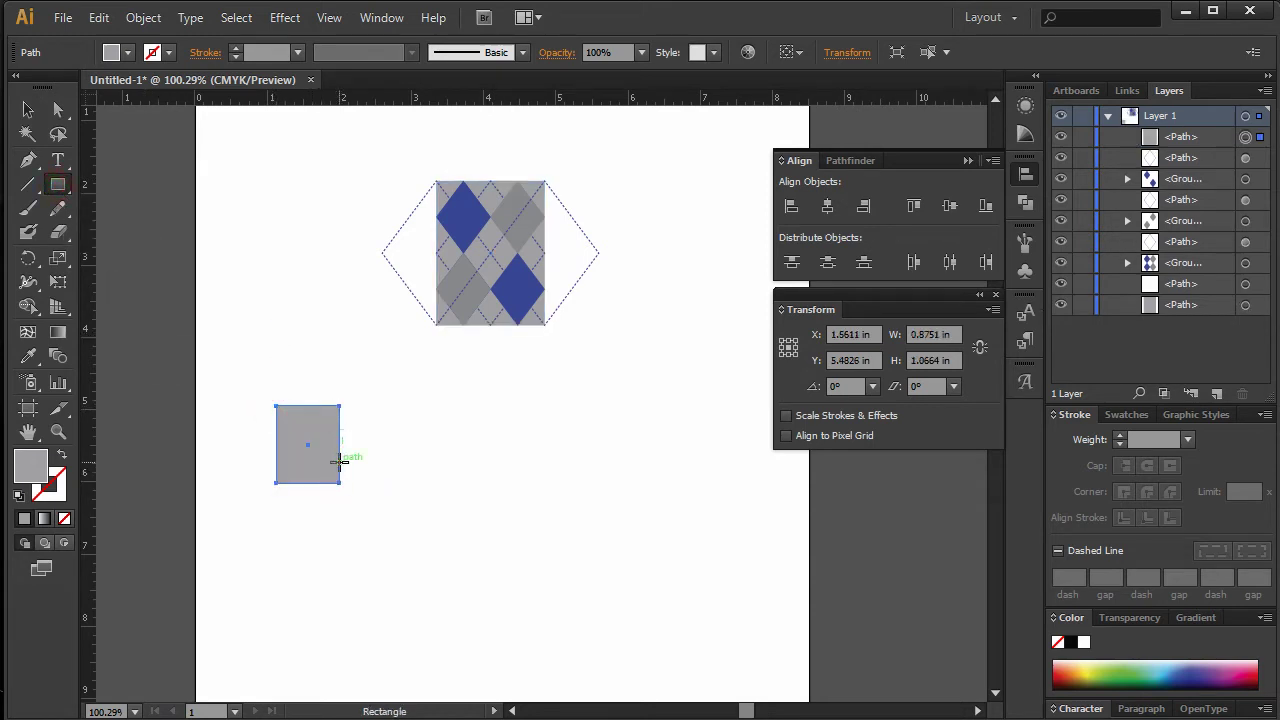
pyautogui.press('v')
pyautogui.click(847, 52)
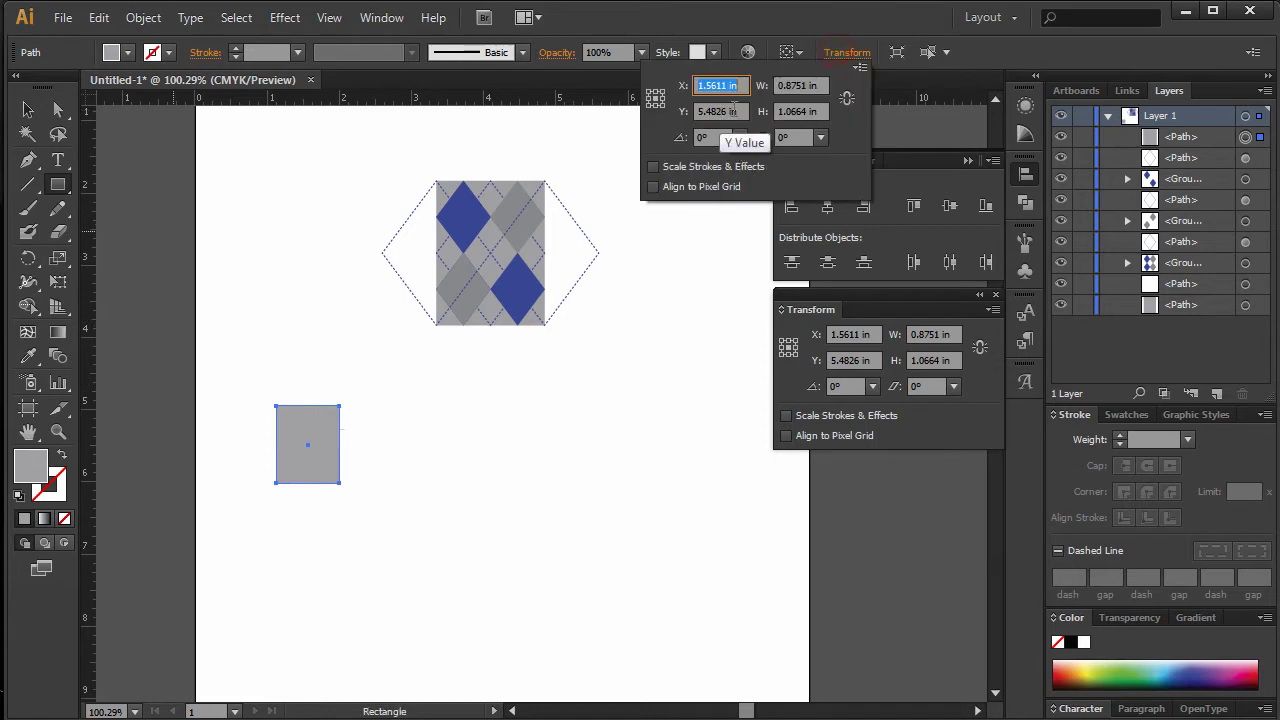
pyautogui.click(816, 85)
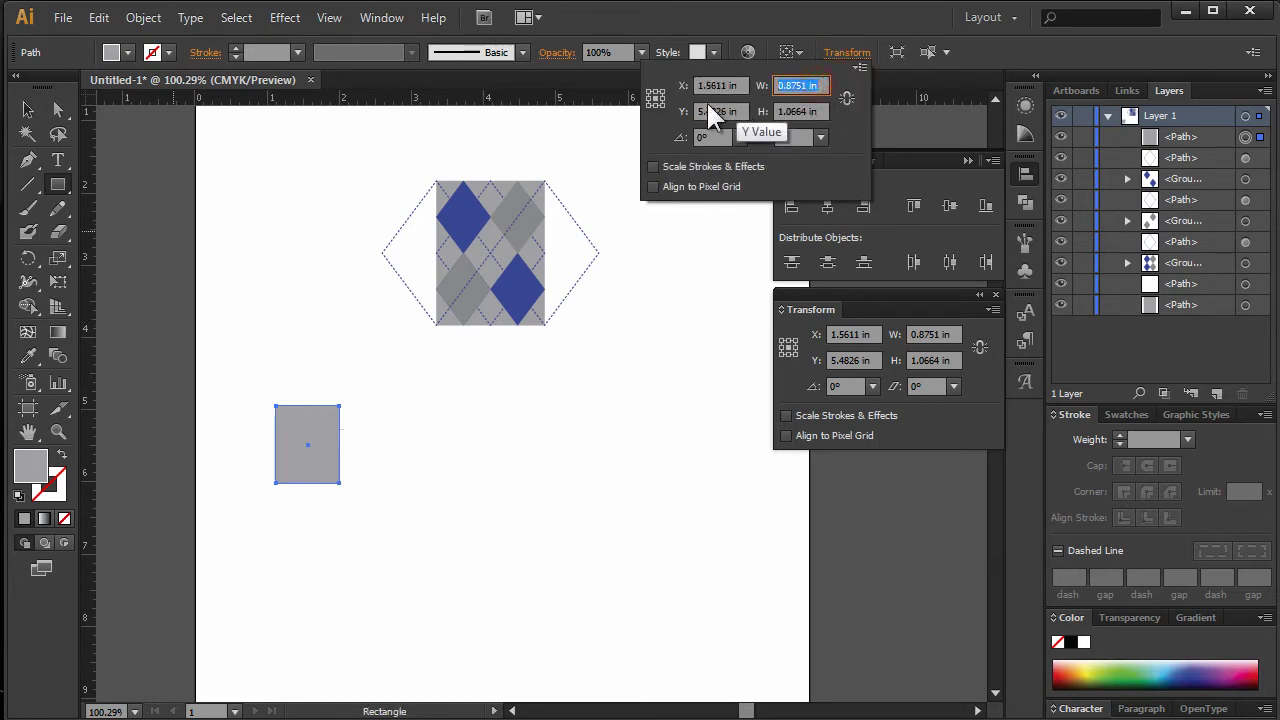
pyautogui.write('.75')
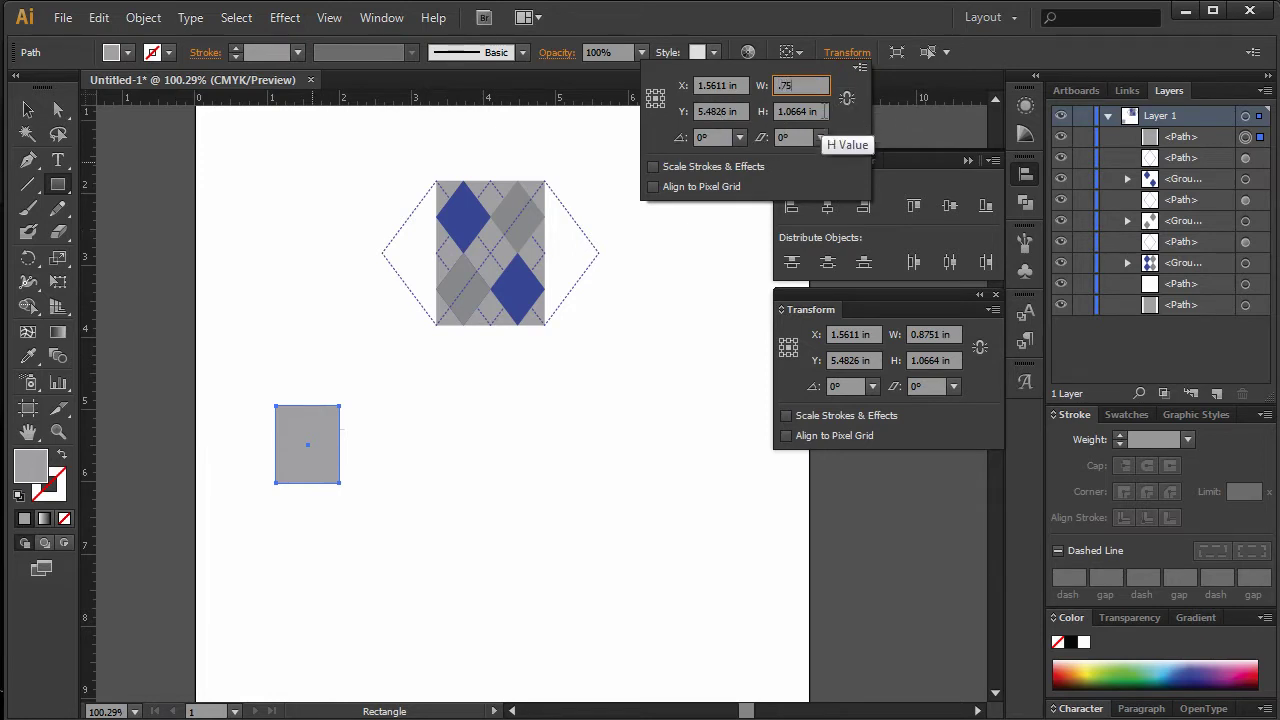
pyautogui.press('Tab')
pyautogui.write('1')
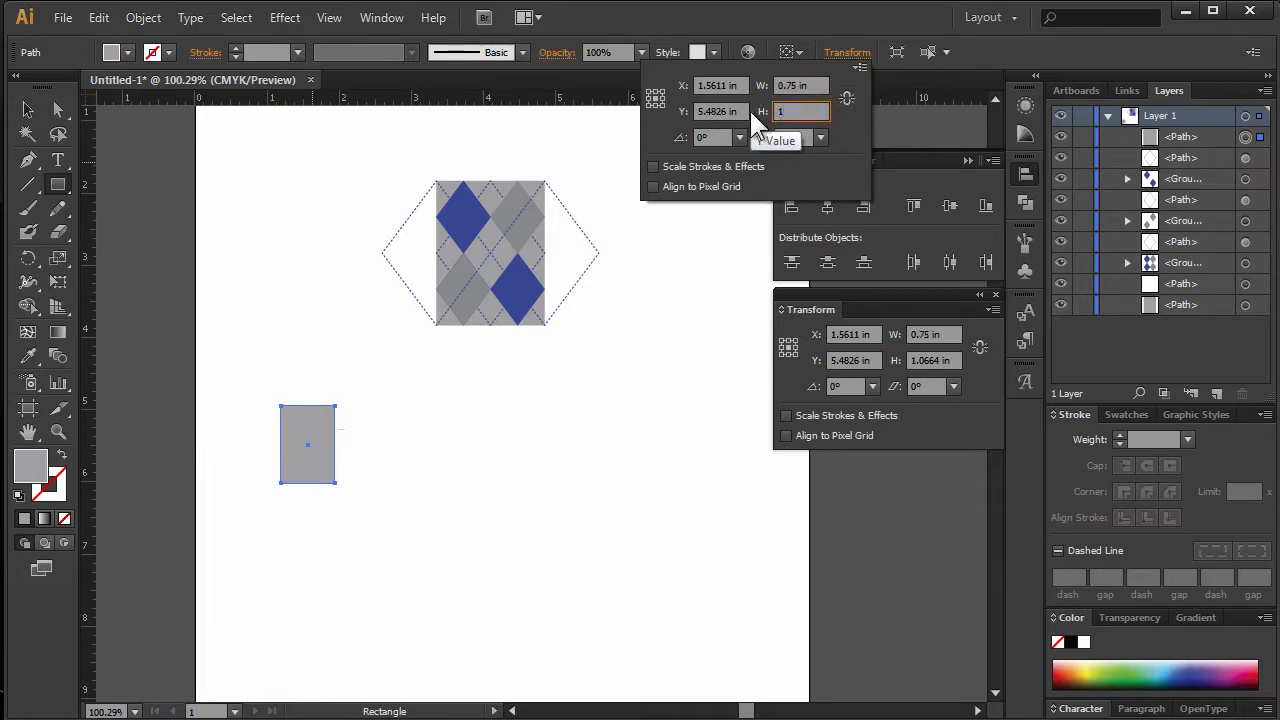
pyautogui.press('Return')
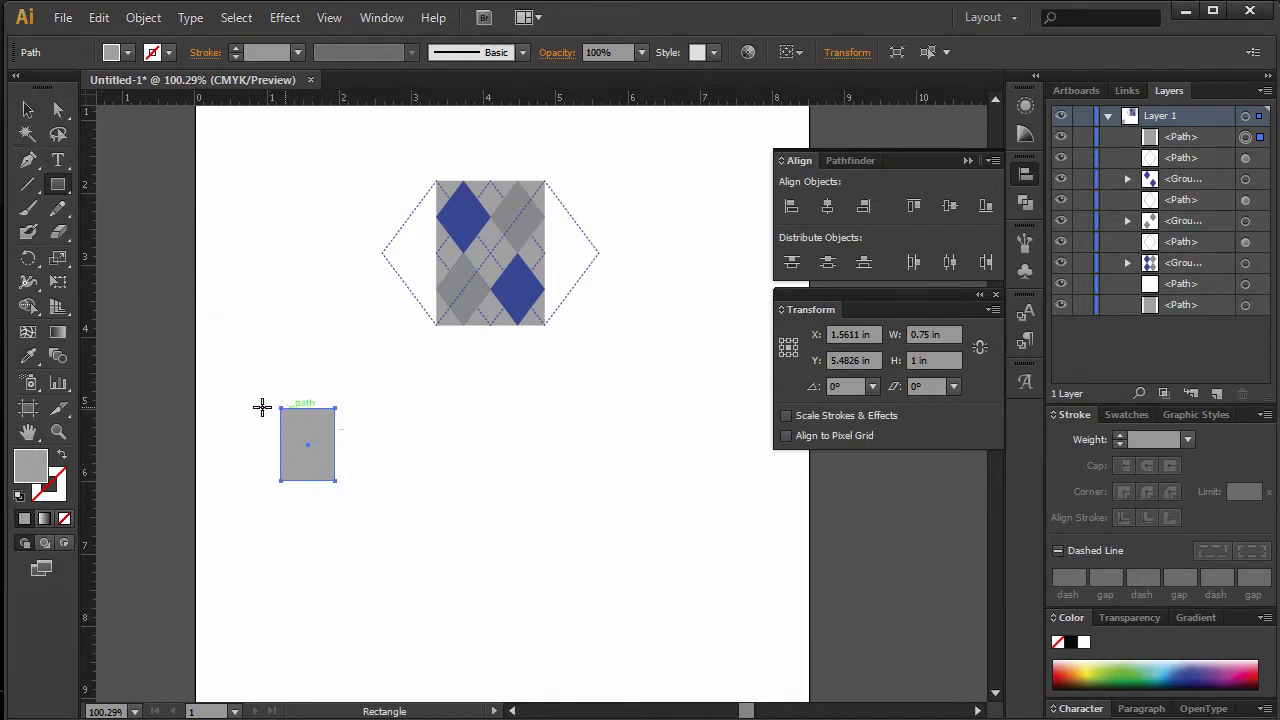
# - Change the rectangle's width to 1 in, making a 1 × 1 in square
pyautogui.click(858, 52)
pyautogui.click(820, 90)
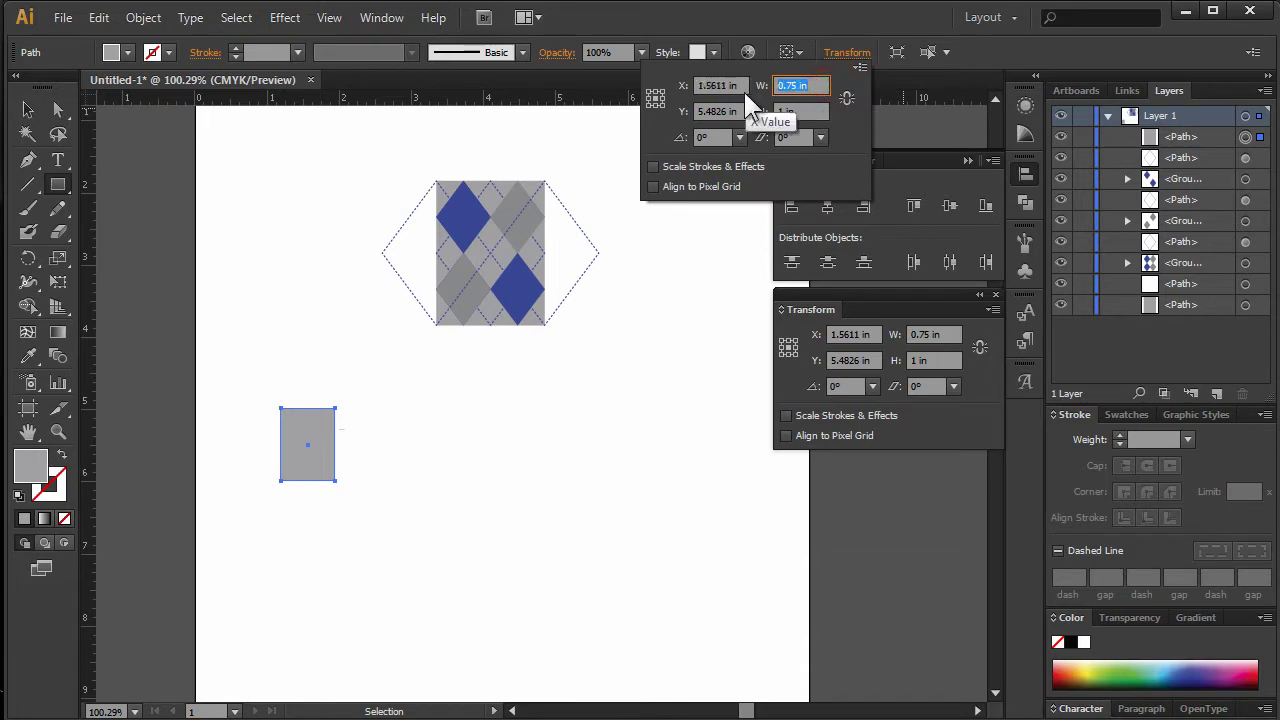
pyautogui.write('1')
pyautogui.press('Return')
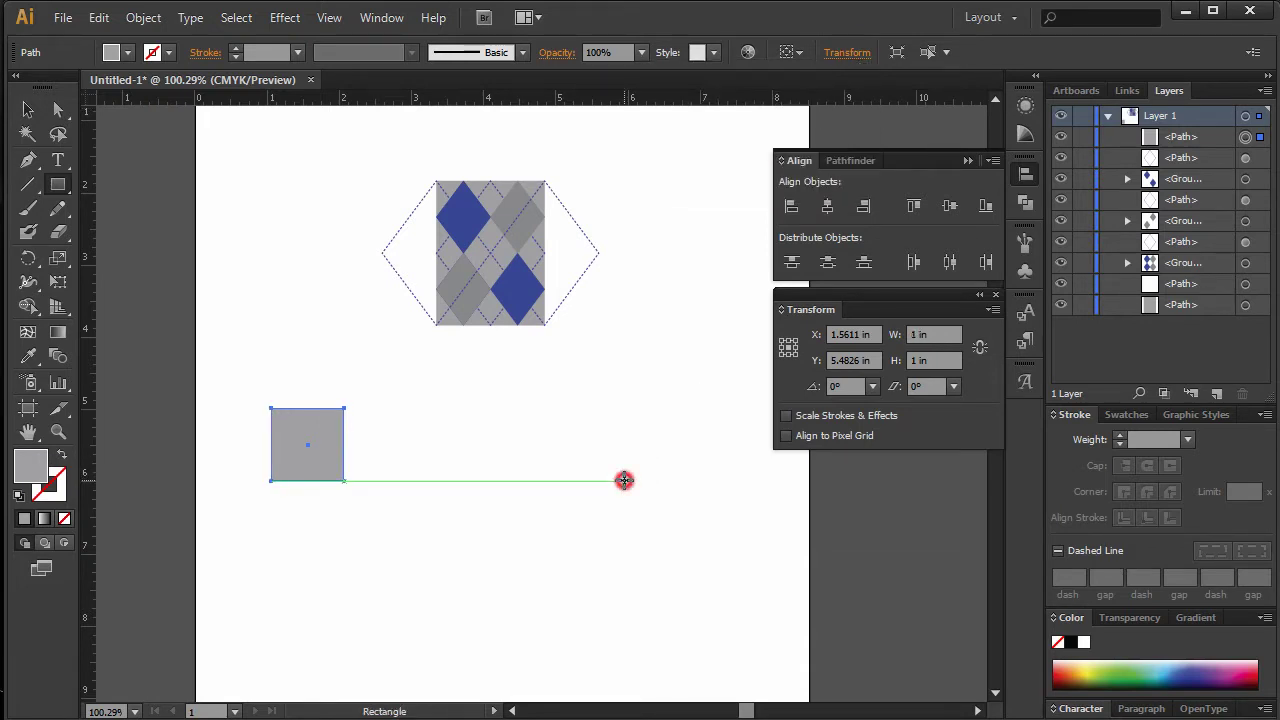
# - Move the square up beside the argyle tile
pyautogui.rightClick(308, 437)
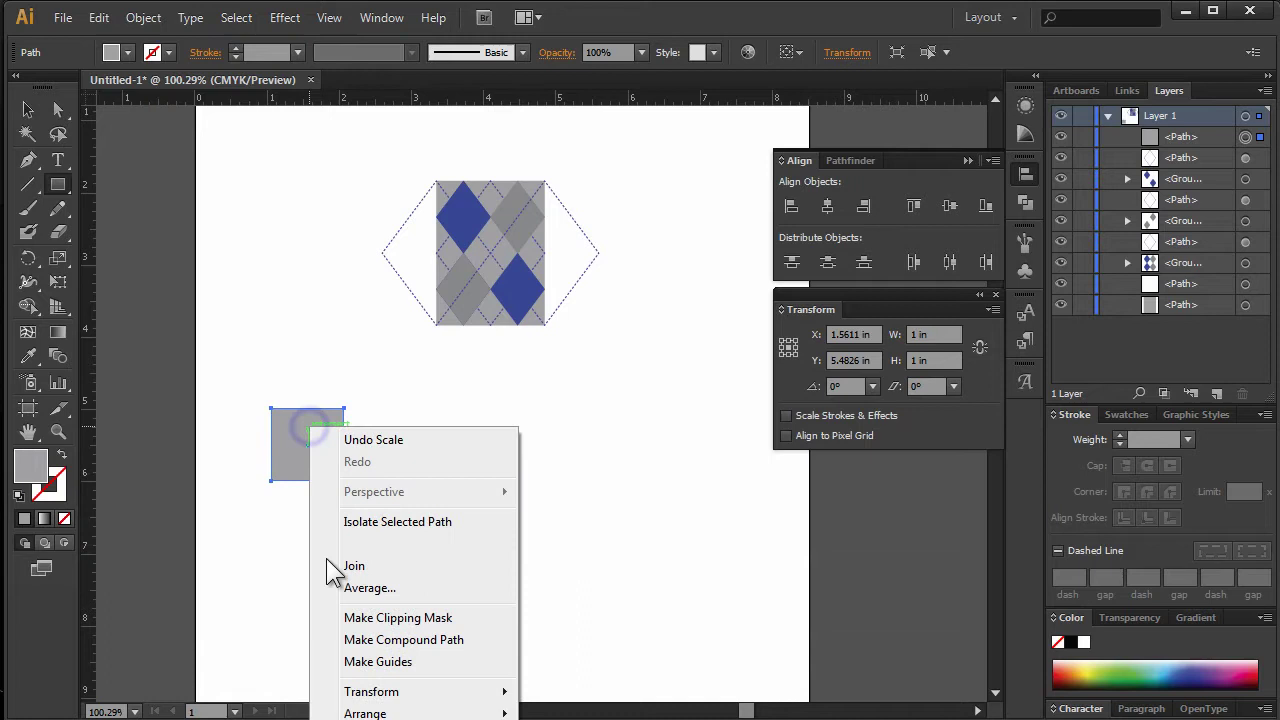
pyautogui.moveTo(356, 694)
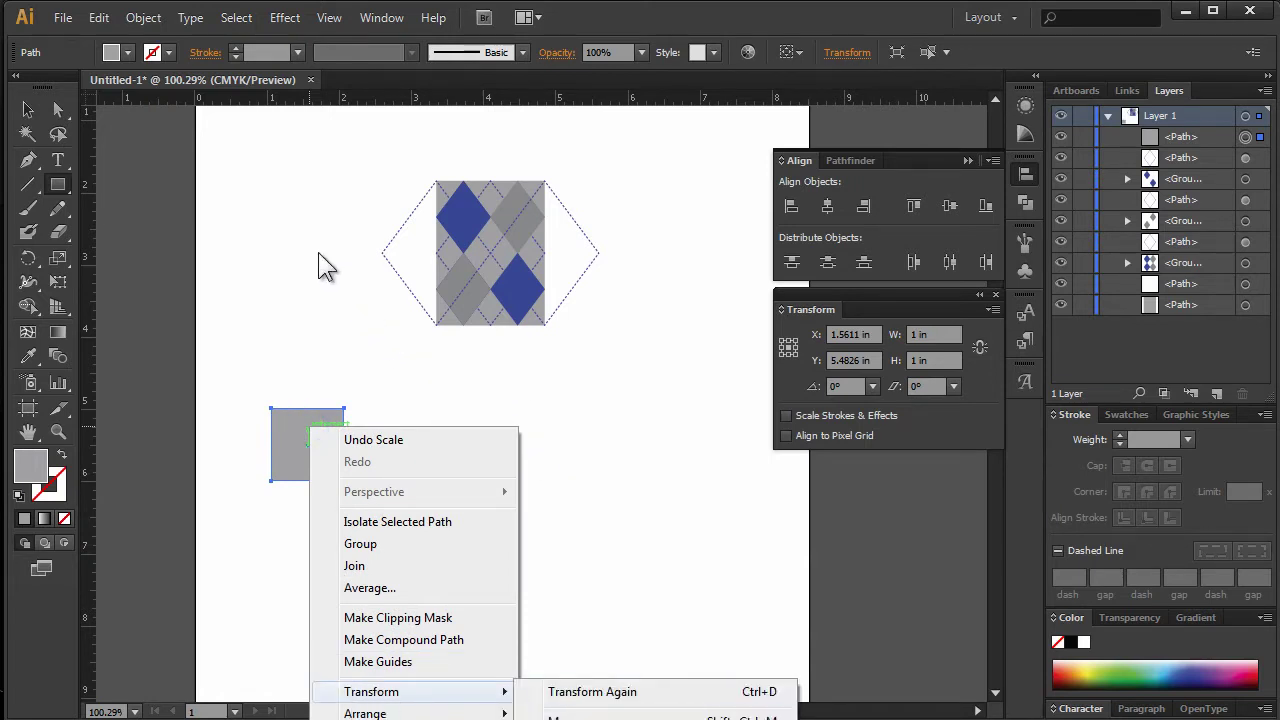
pyautogui.rightClick(318, 251)
pyautogui.click(27, 104)
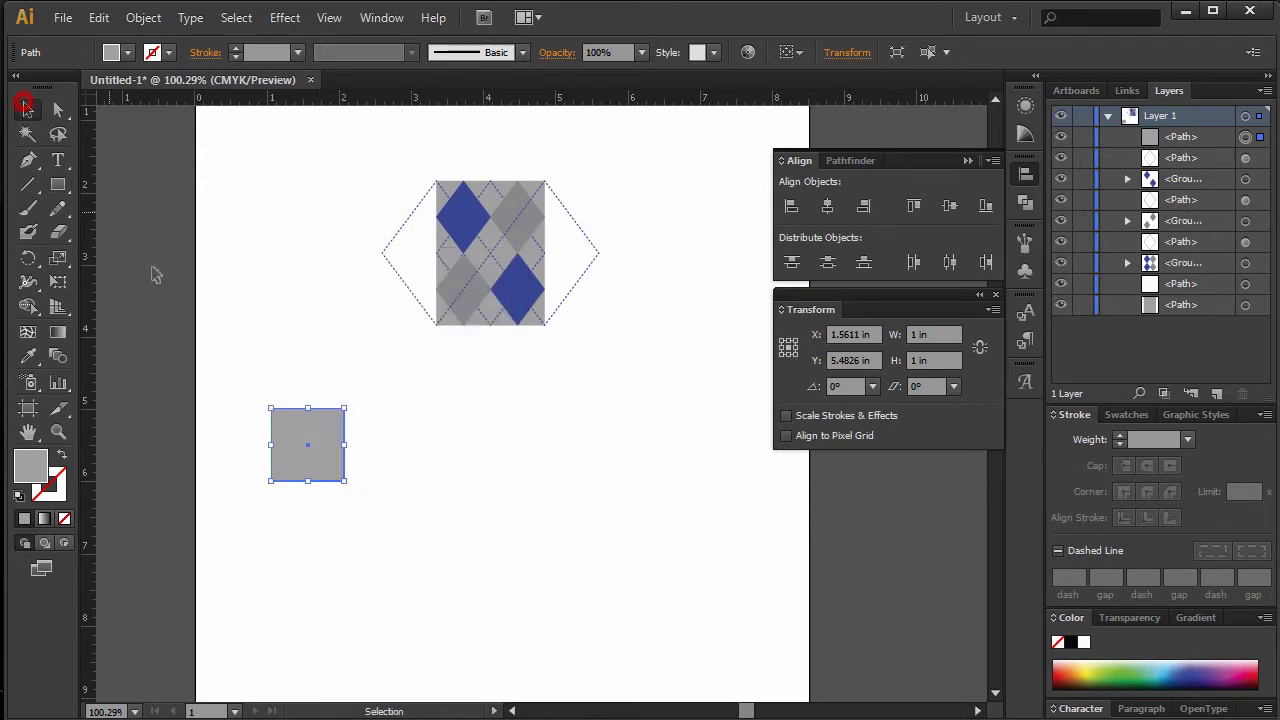
pyautogui.moveTo(294, 439); pyautogui.dragTo(290, 285)
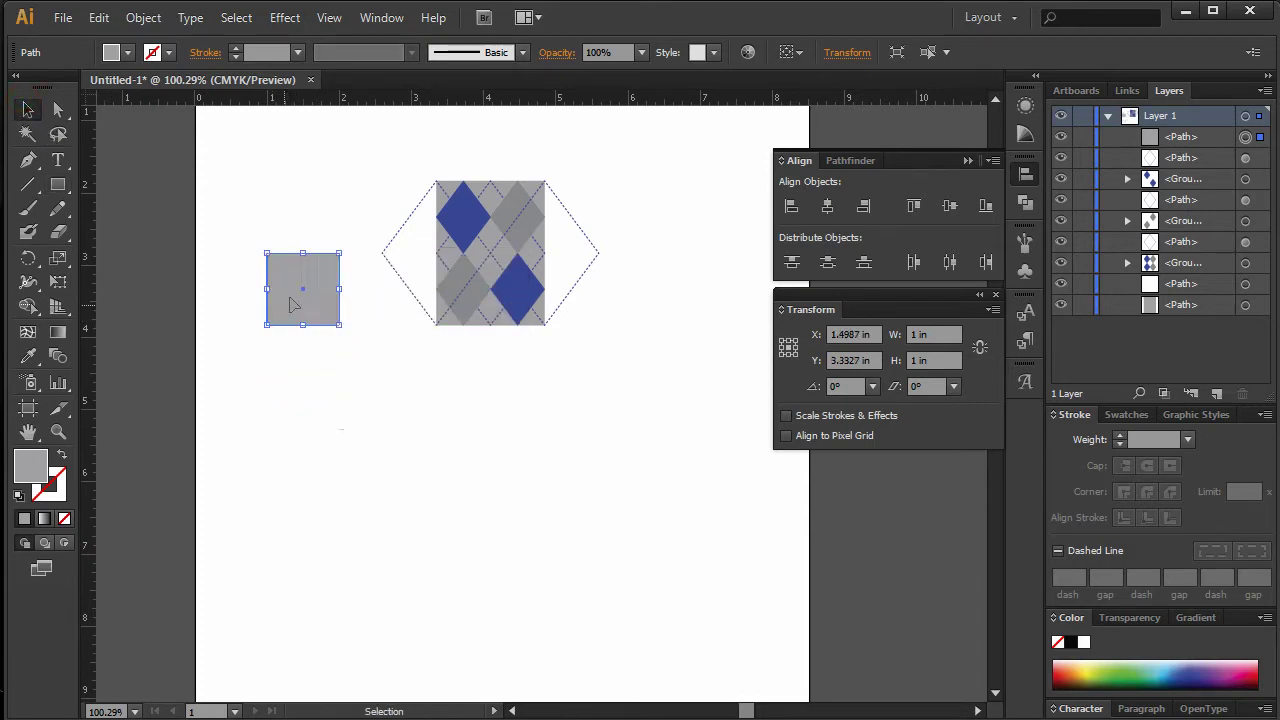
# - Rotate the square 45° into a diamond
pyautogui.rightClick(292, 285)
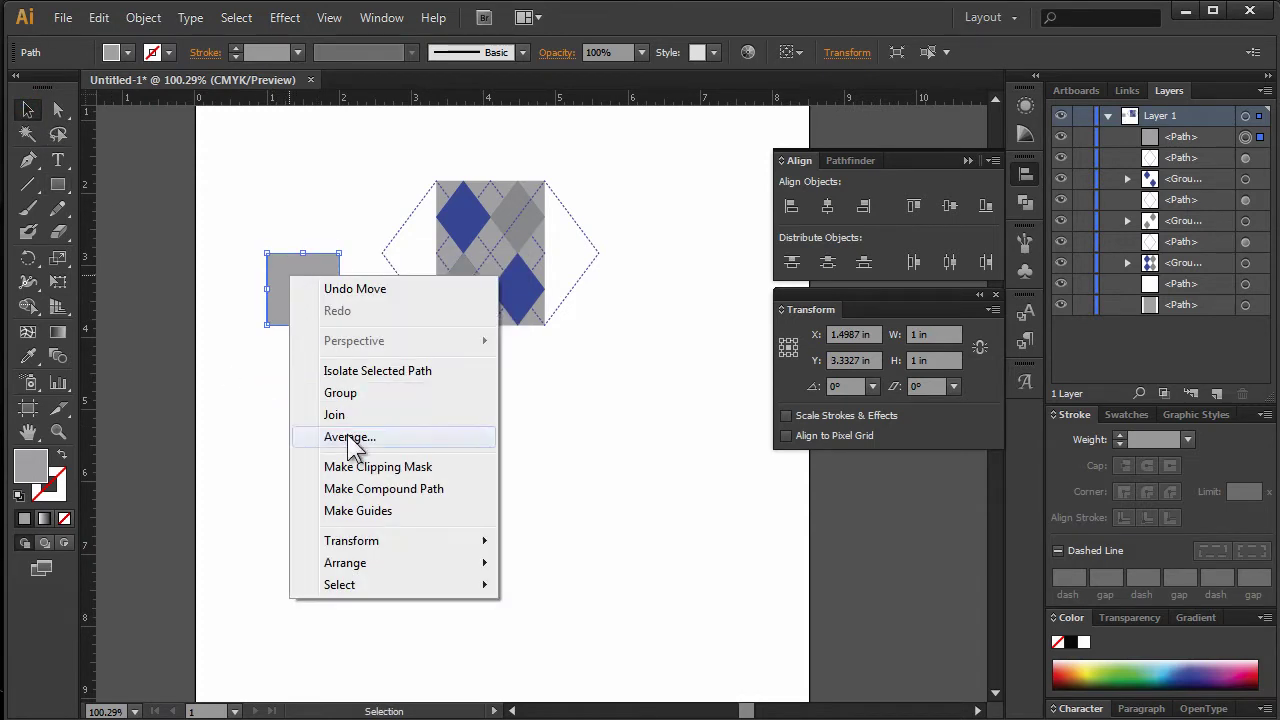
pyautogui.moveTo(360, 545)
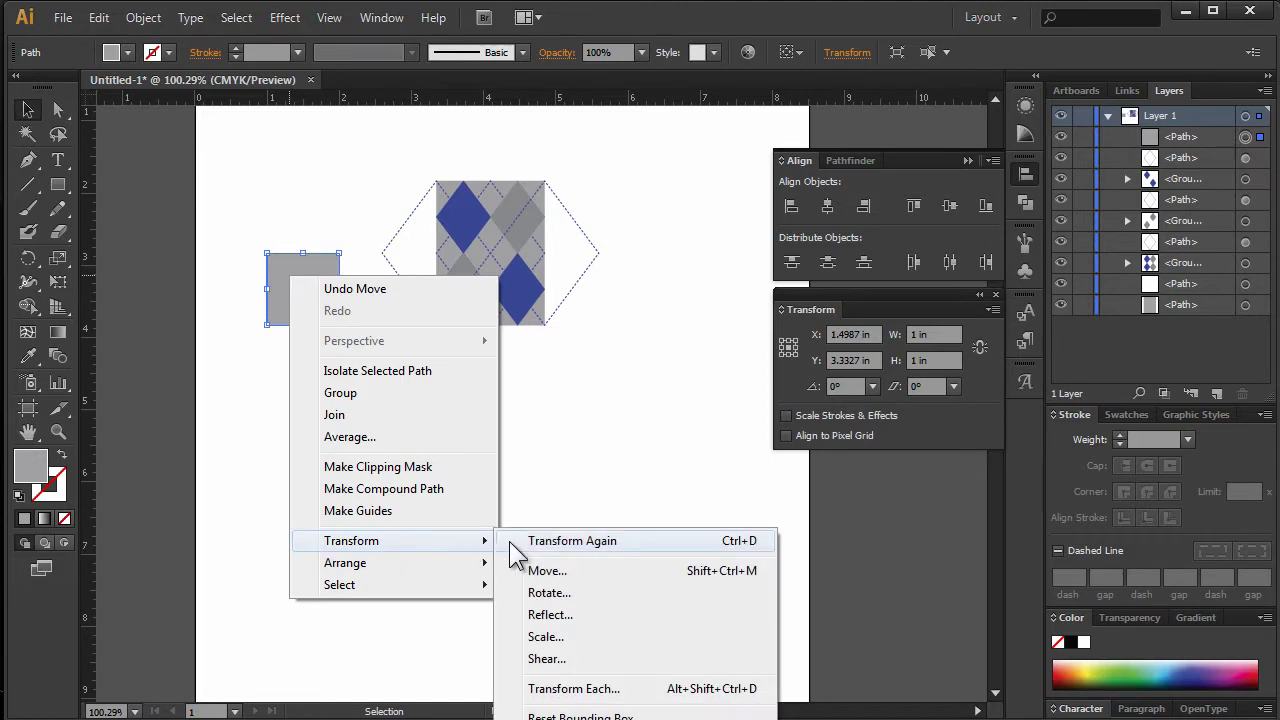
pyautogui.click(540, 597)
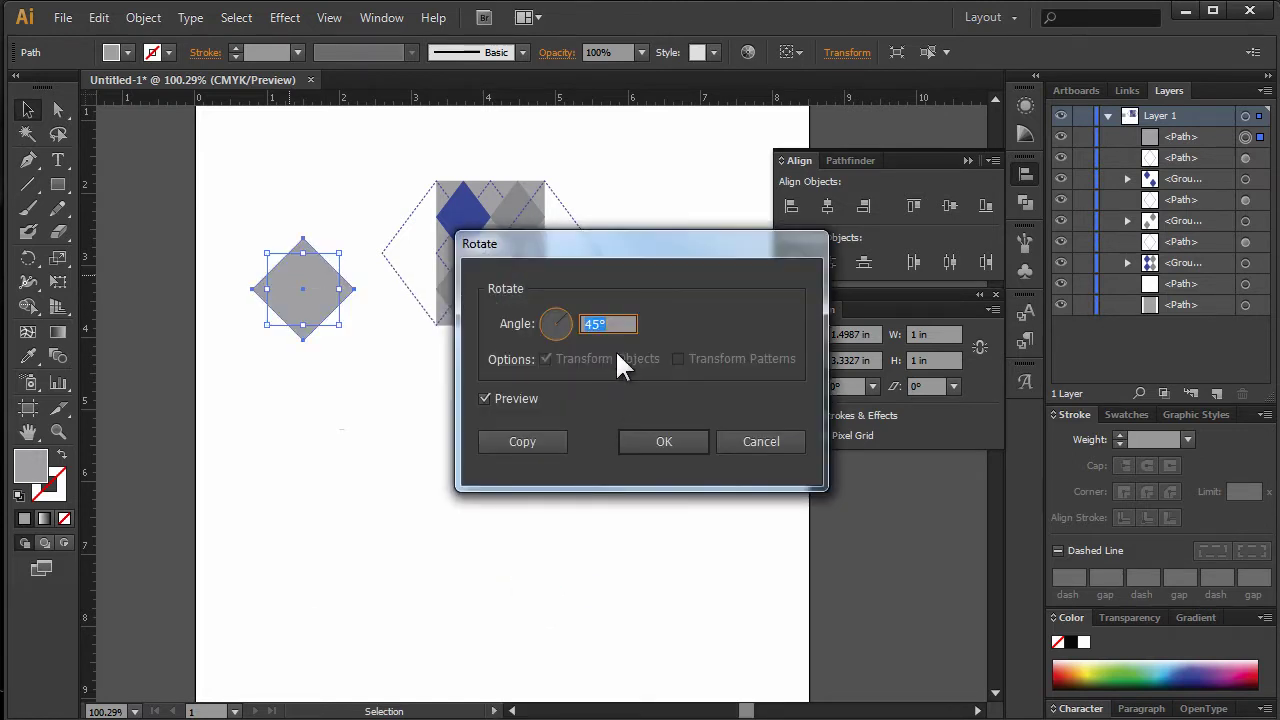
pyautogui.click(667, 442)
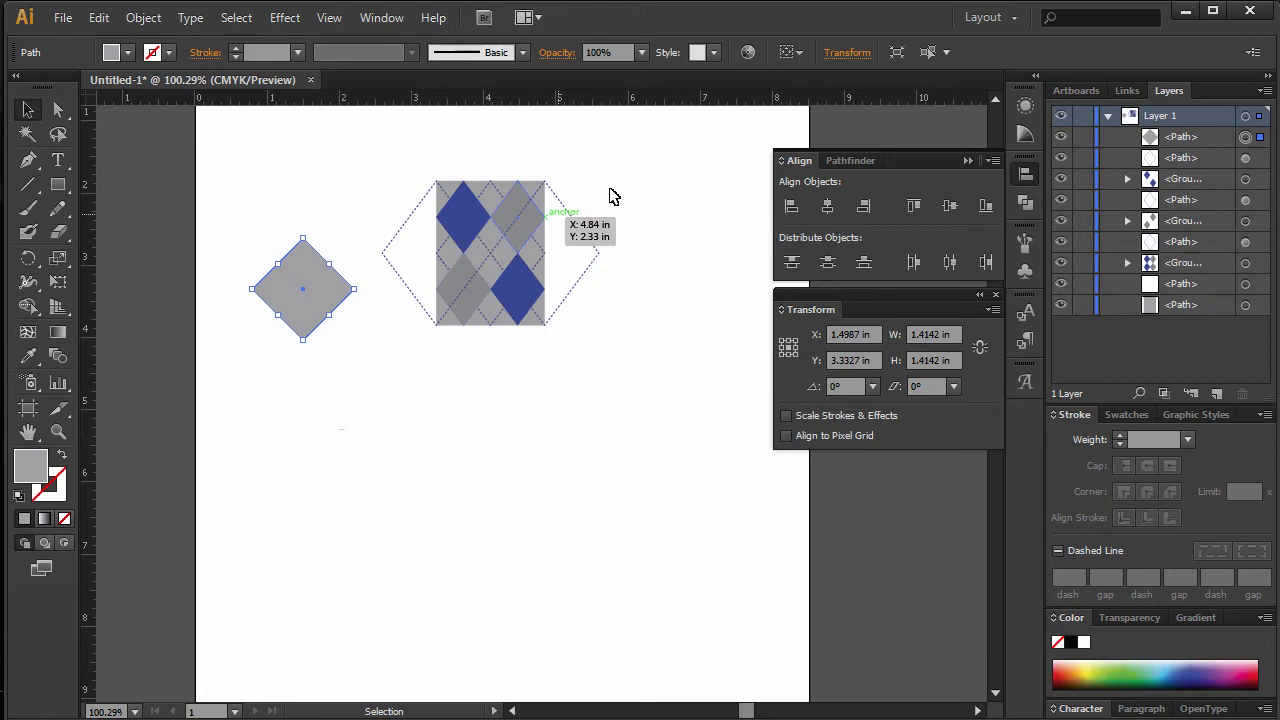
# - Resize the diamond to 0.75 in wide and 1 in tall
pyautogui.click(844, 52)
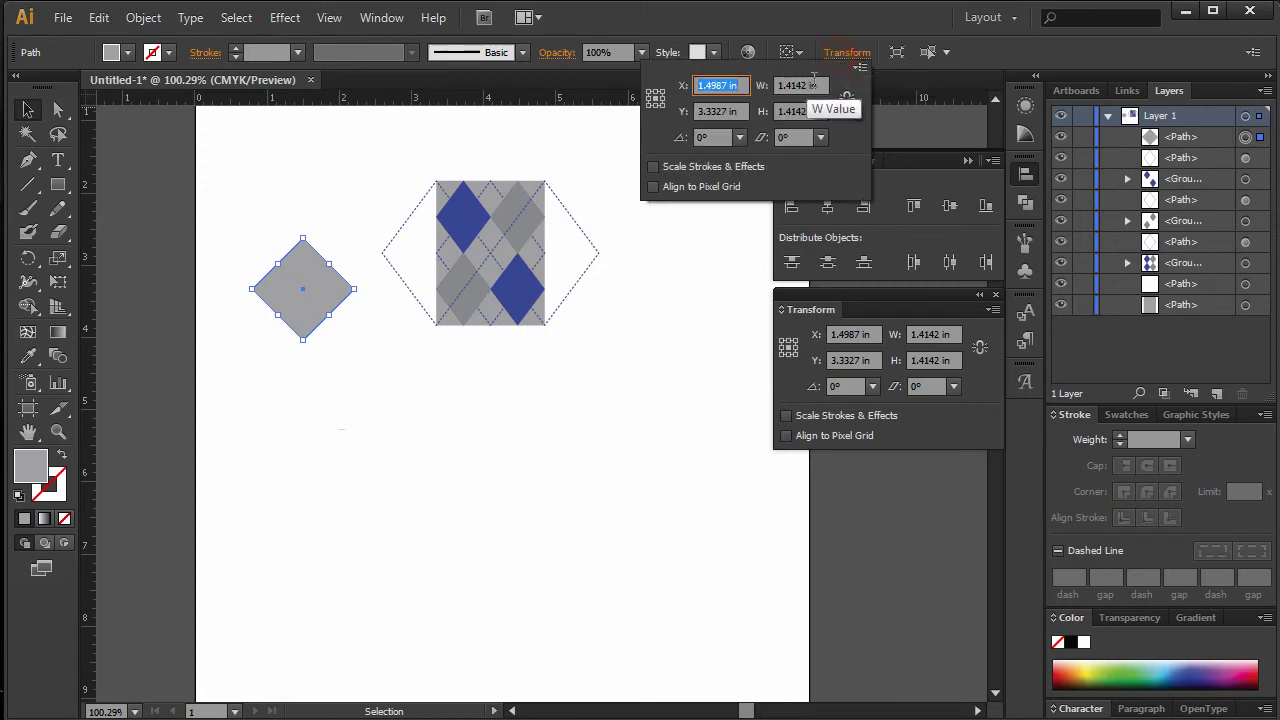
pyautogui.click(810, 85)
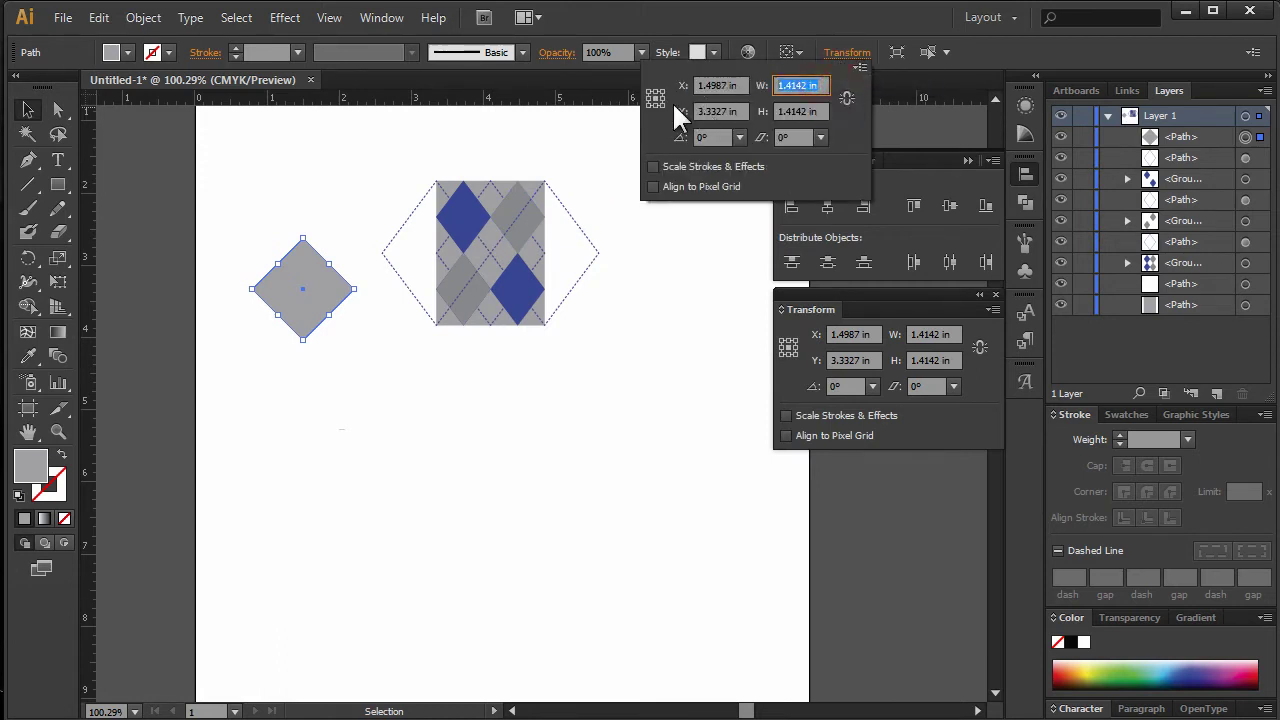
pyautogui.write('.75')
pyautogui.click(823, 111)
pyautogui.write('1')
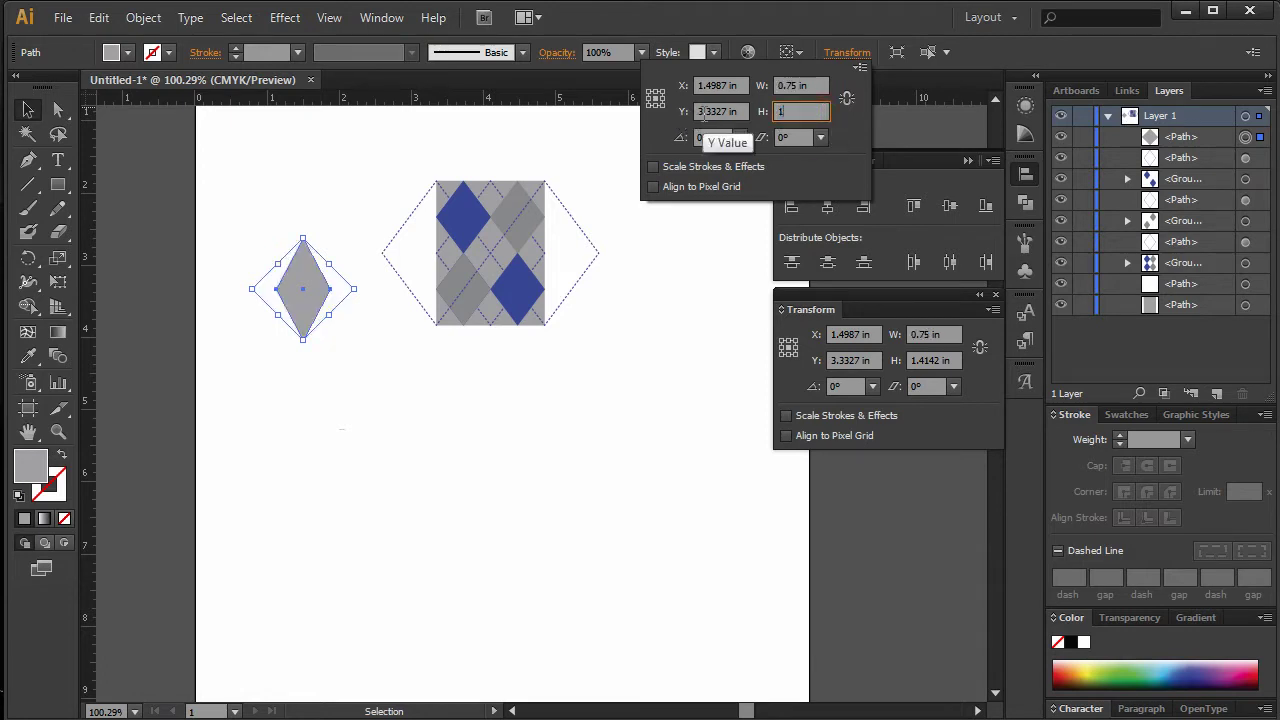
pyautogui.press('Return')
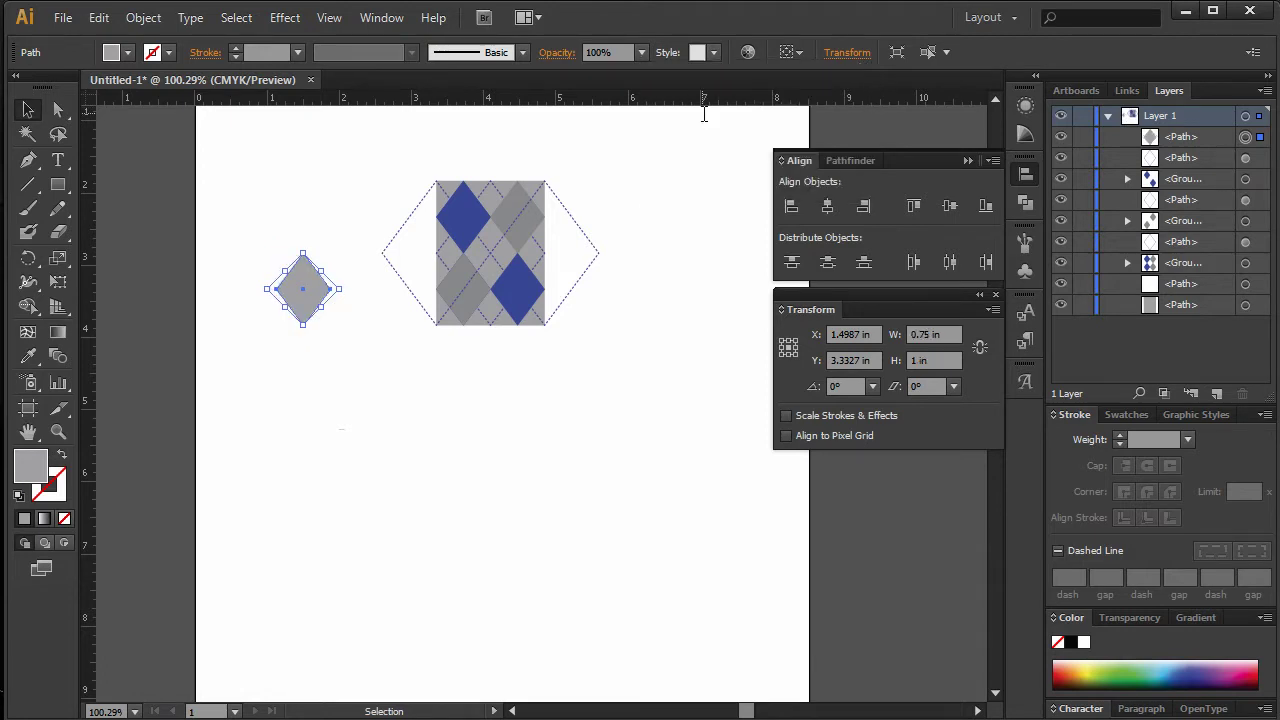
# - Move the diamond lower on the page and fill it with a saturated blue
pyautogui.click(251, 366)
pyautogui.click(310, 307)
pyautogui.moveTo(304, 308); pyautogui.dragTo(316, 415)
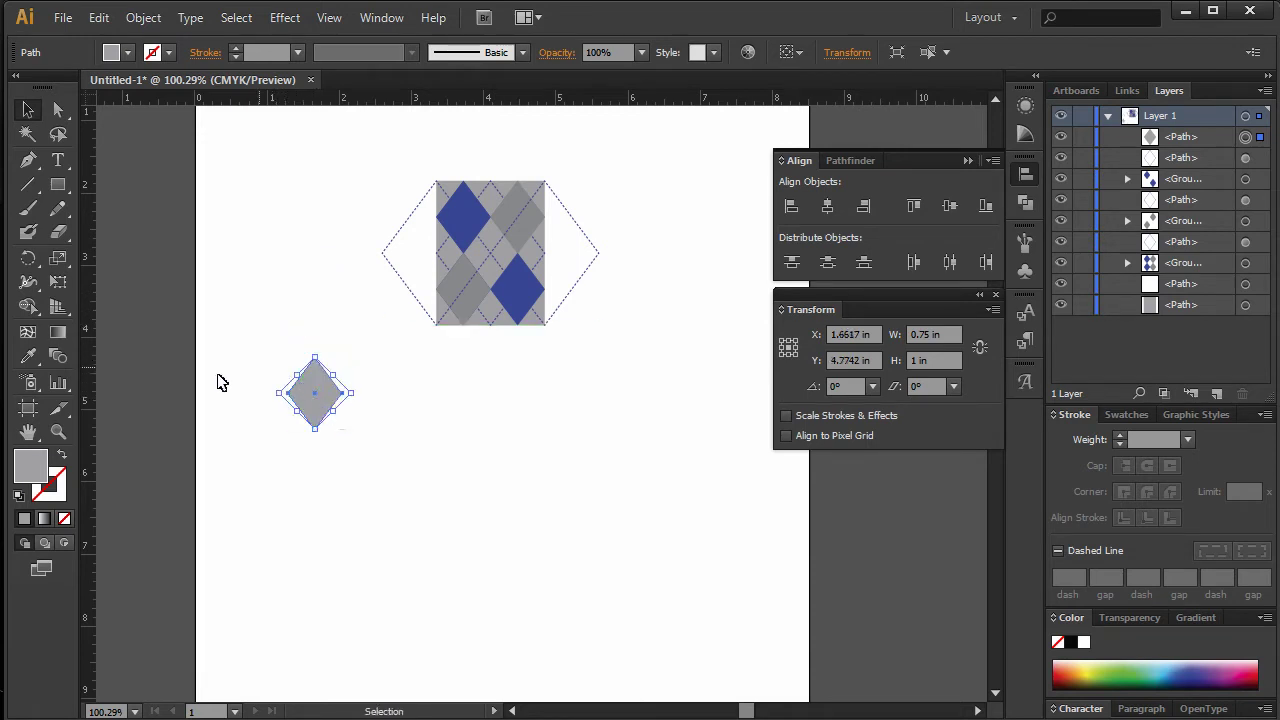
pyautogui.doubleClick(38, 468)
pyautogui.moveTo(546, 371); pyautogui.dragTo(606, 332)
pyautogui.click(770, 320)
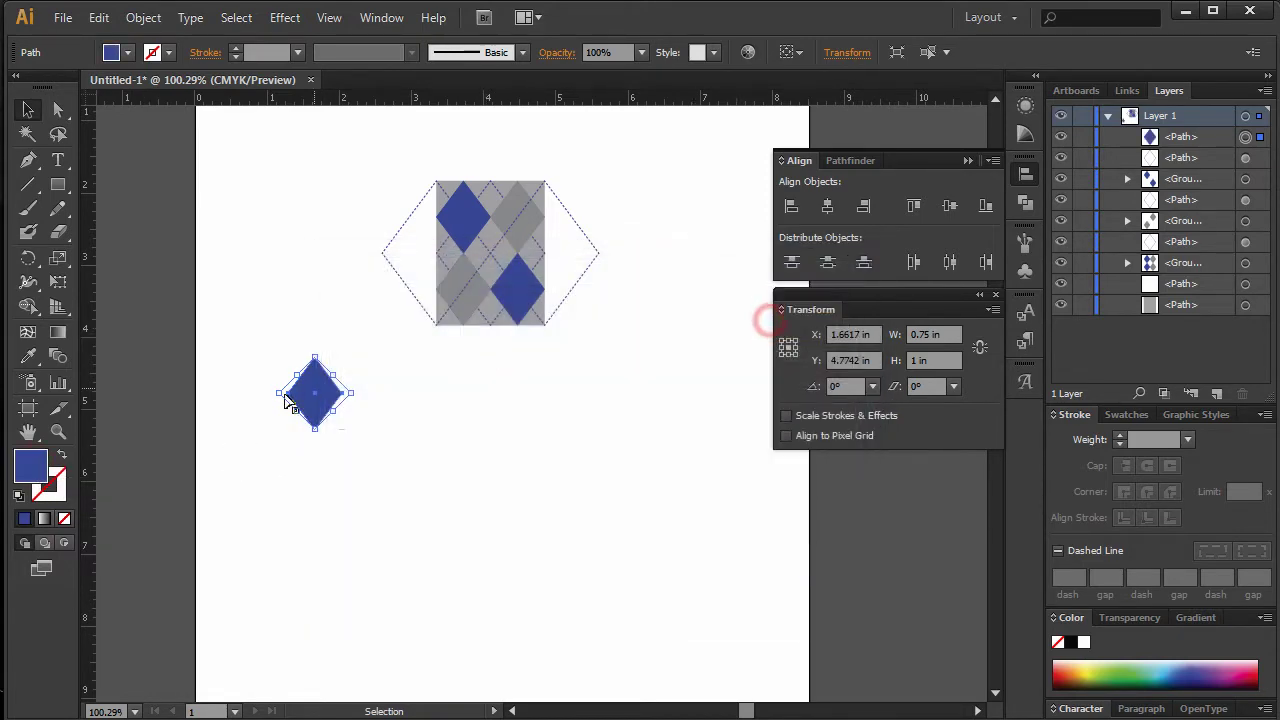
# - Give the diamond's outline the grey colour 5E5E5E
pyautogui.doubleClick(42, 490)
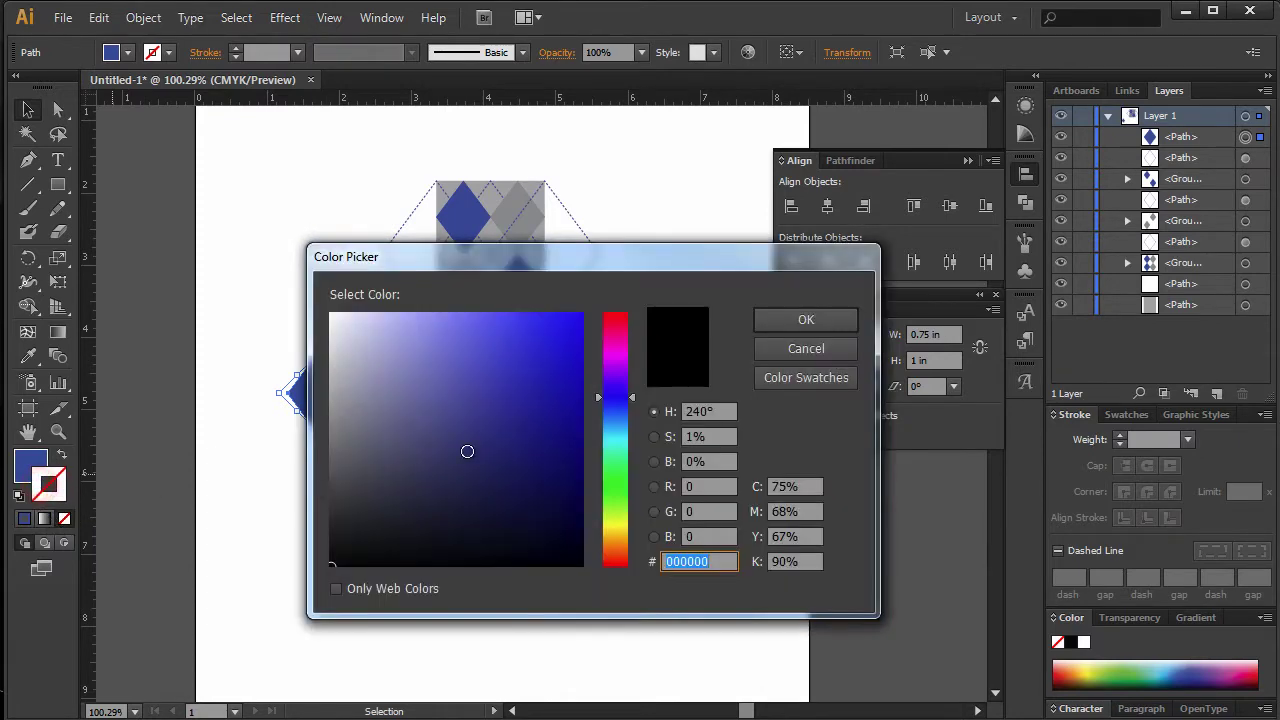
pyautogui.write('5E5E5E')
pyautogui.click(818, 320)
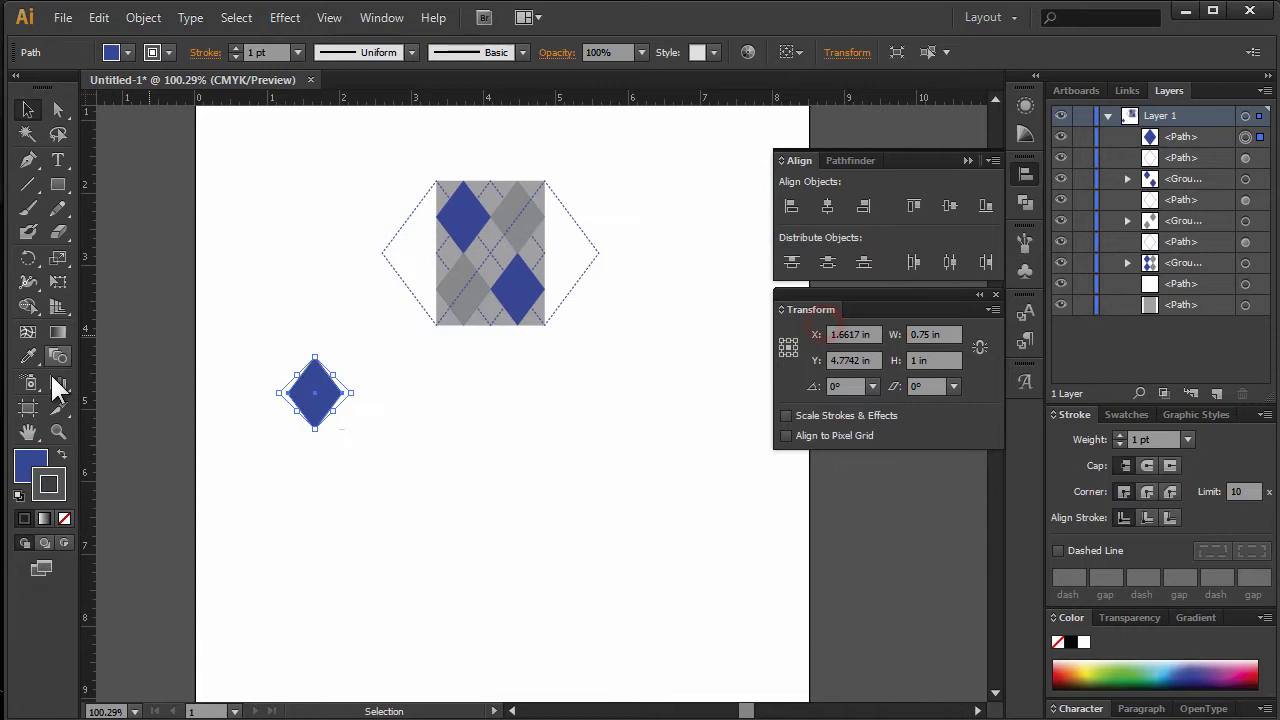
# - Remove the diamond's fill and move it slightly to the right
pyautogui.click(31, 459)
pyautogui.click(64, 518)
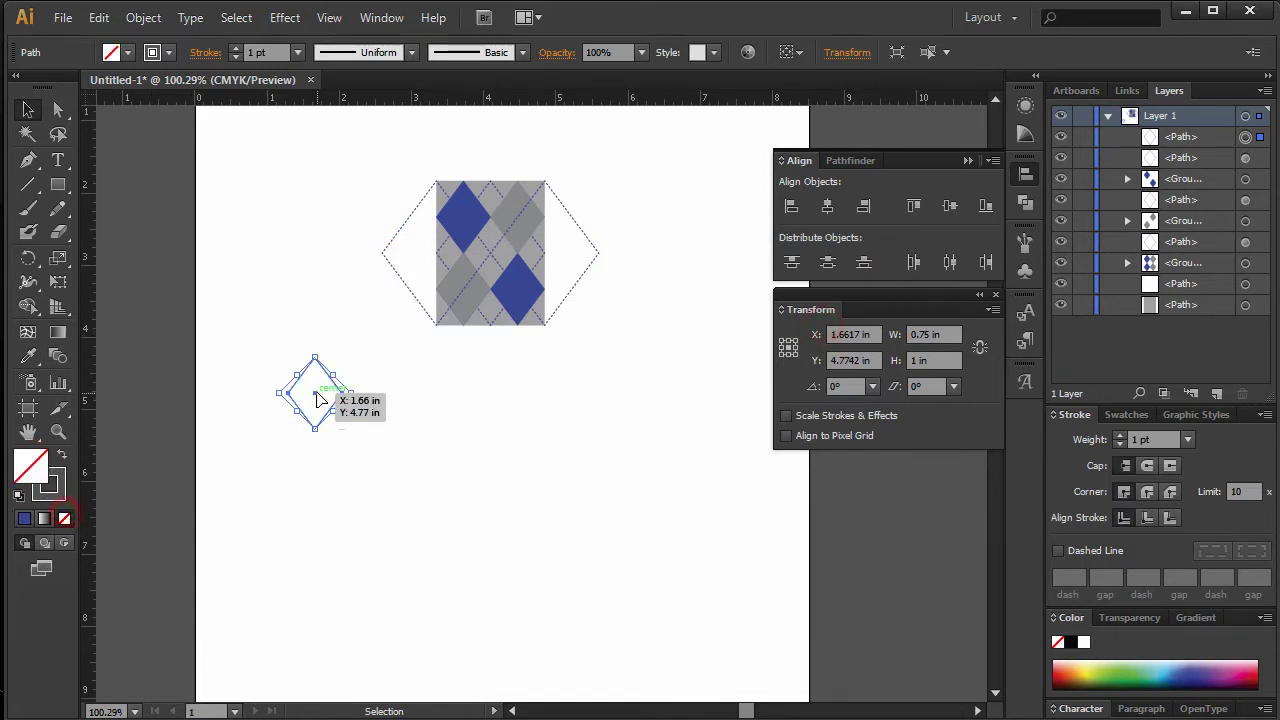
pyautogui.click(318, 437)
pyautogui.click(27, 109)
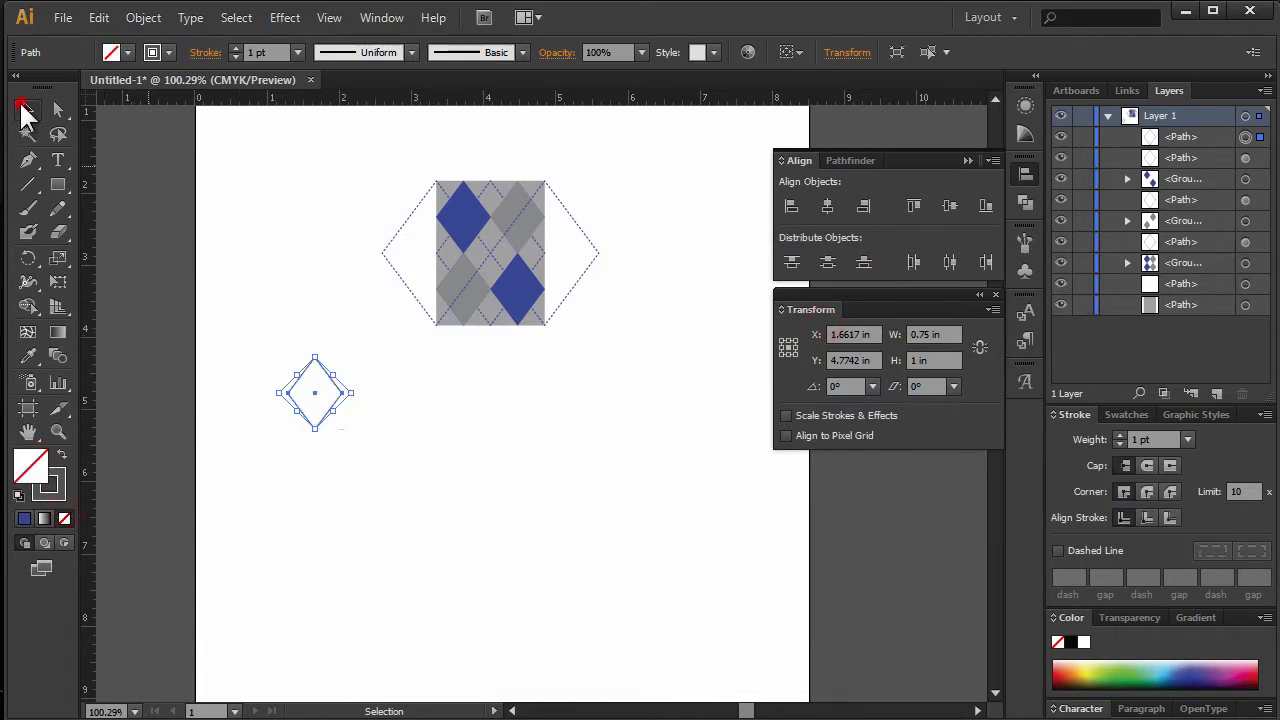
pyautogui.moveTo(333, 407); pyautogui.dragTo(437, 423)
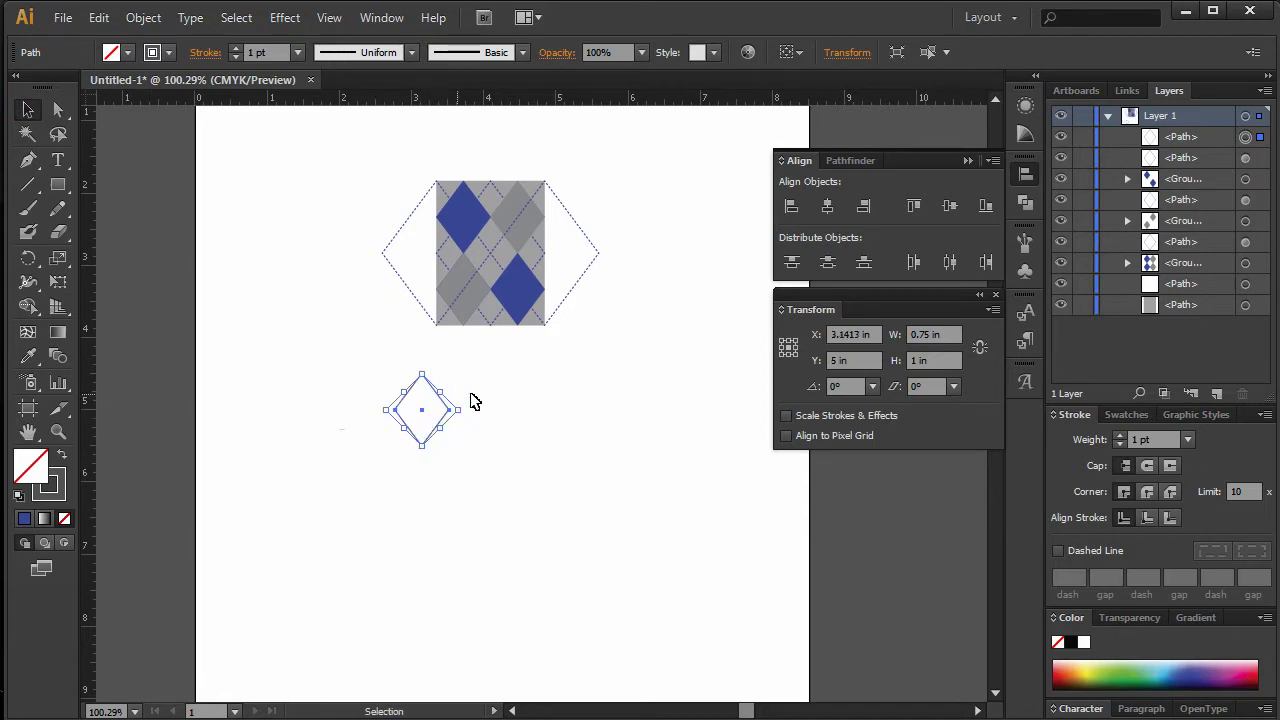
pyautogui.click(497, 394)
pyautogui.click(436, 391)
# - Make the outline dashed with 5 pt dashes aligned to the corners
pyautogui.click(1059, 550)
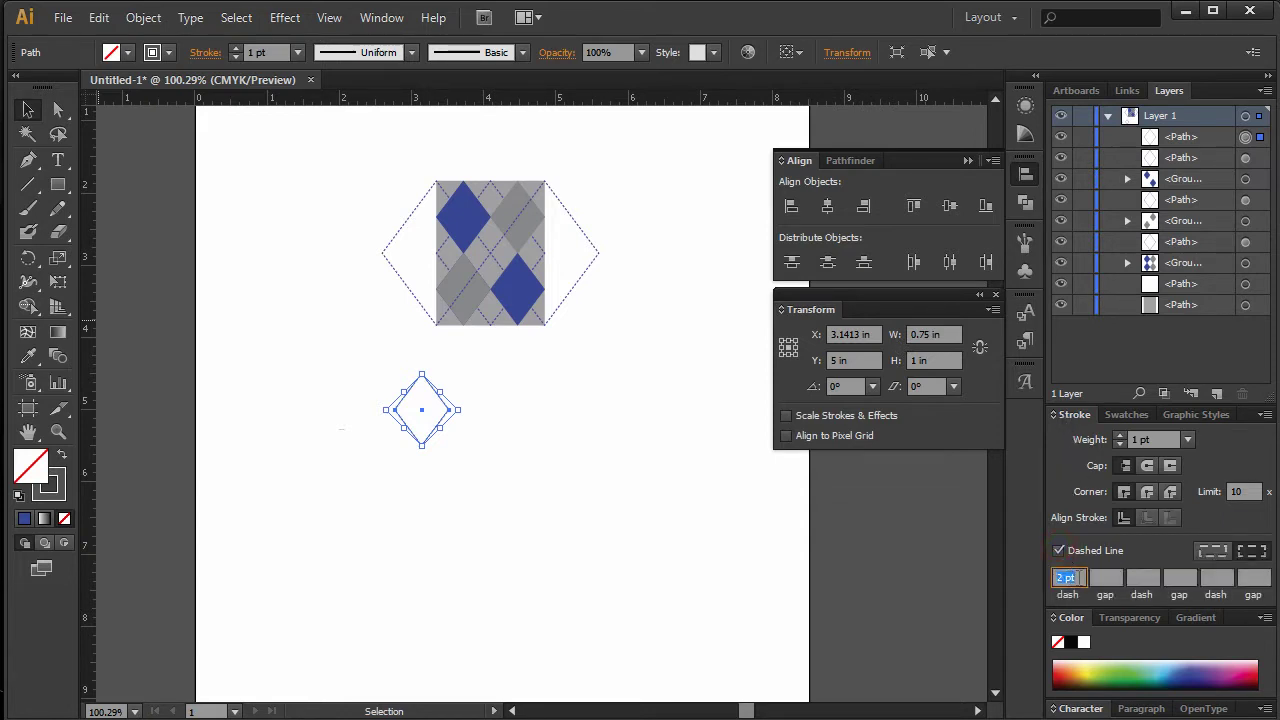
pyautogui.write('5')
pyautogui.click(1253, 554)
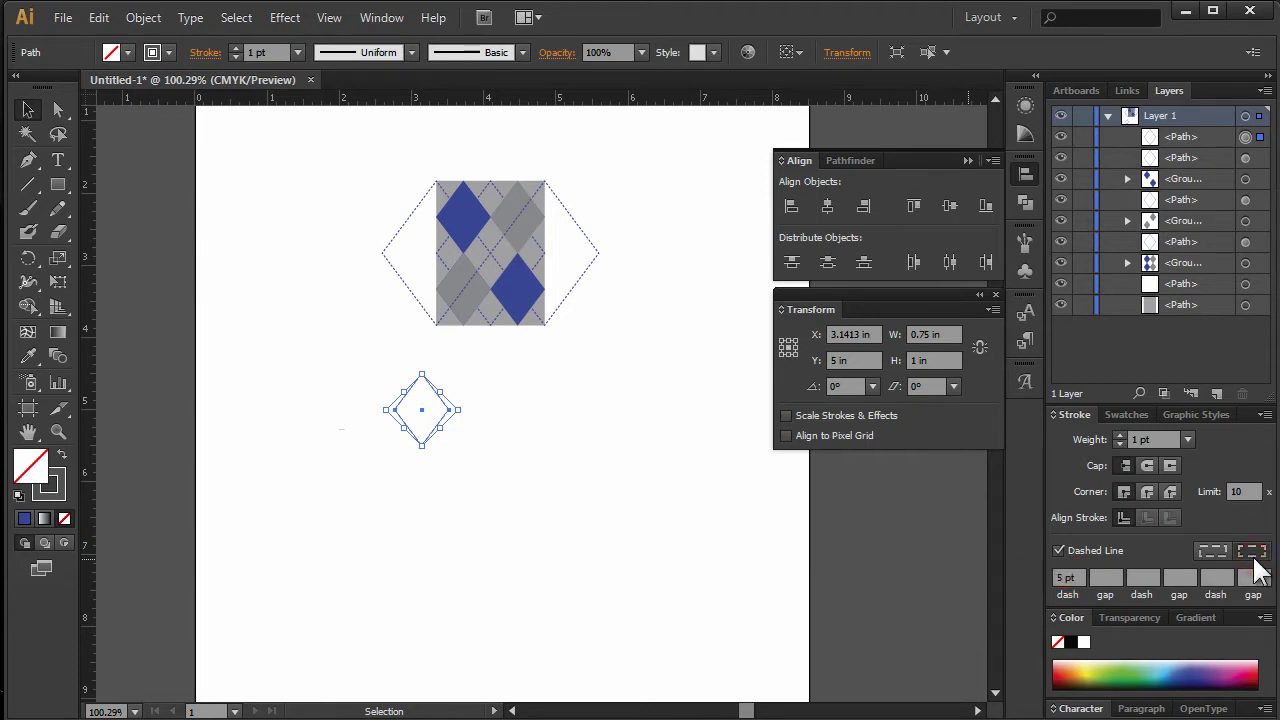
pyautogui.click(509, 500)
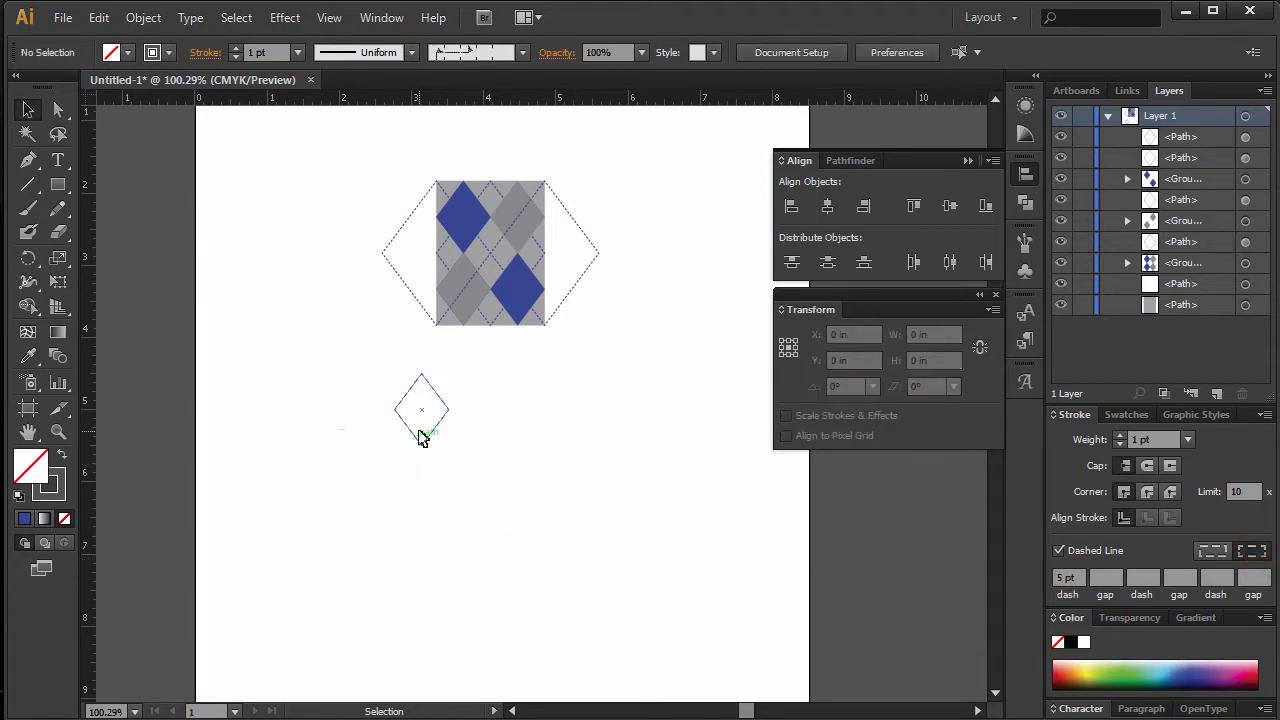
pyautogui.press('a')
pyautogui.click(443, 503)
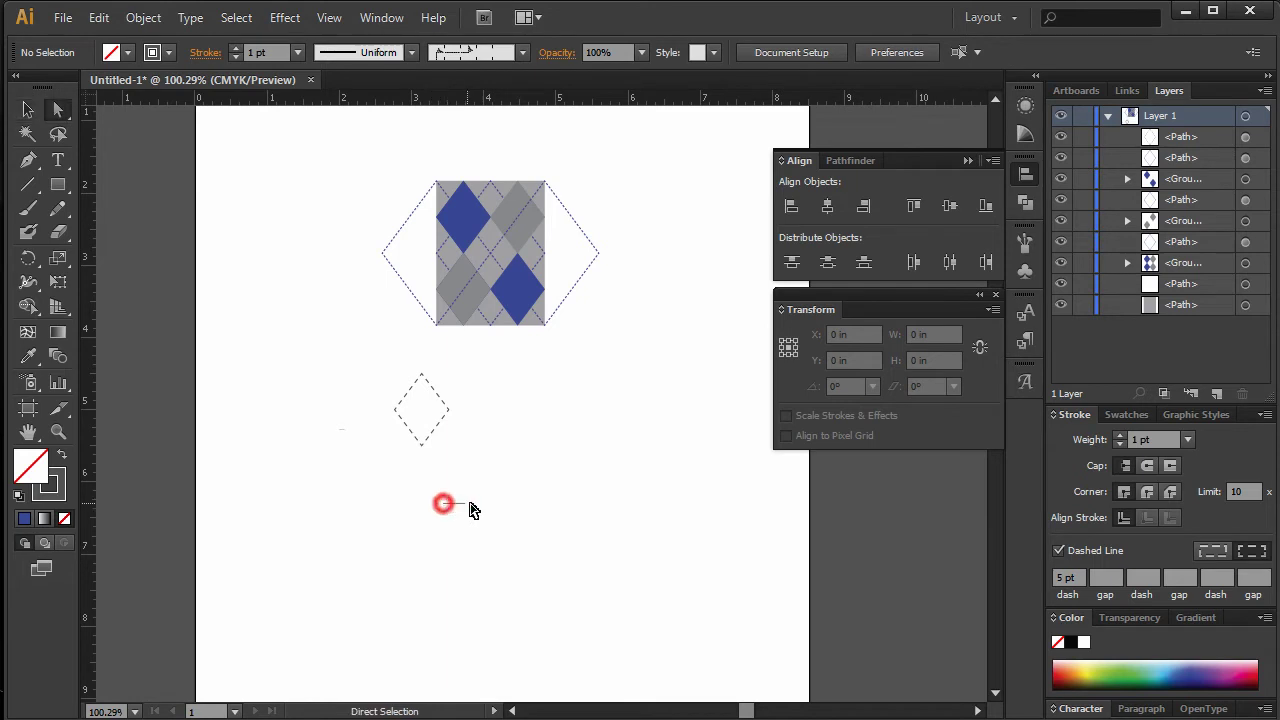
# - Zoom in on the dashed diamond, then set the magnification to 105%
pyautogui.press('z')
pyautogui.moveTo(437, 440); pyautogui.dragTo(473, 443)
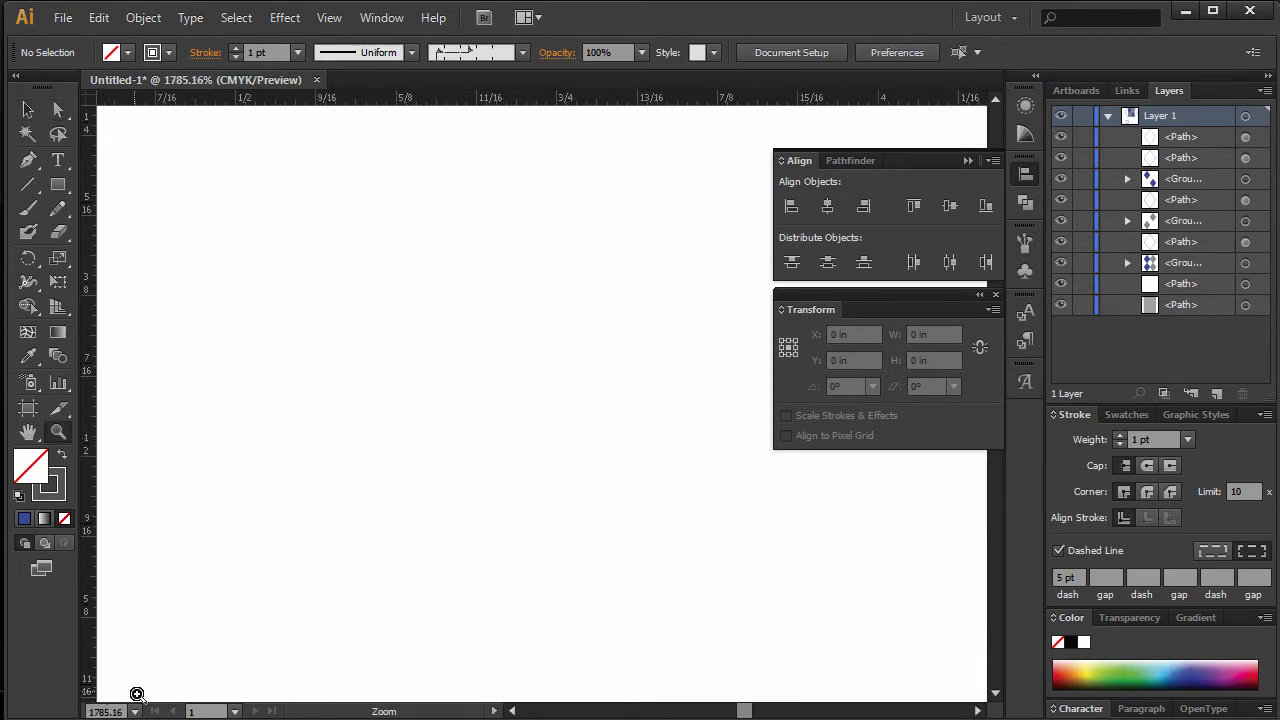
pyautogui.click(108, 711)
pyautogui.write('105%')
pyautogui.press('Return')
# - Pan and zoom to inspect the dashes, ending near 300% with the argyle artwork visible
pyautogui.moveTo(241, 247)
pyautogui.mouseDown()
pyautogui.moveTo(355, 356)
pyautogui.moveTo(586, 451)
pyautogui.moveTo(583, 583)
pyautogui.moveTo(563, 625)
pyautogui.mouseUp()
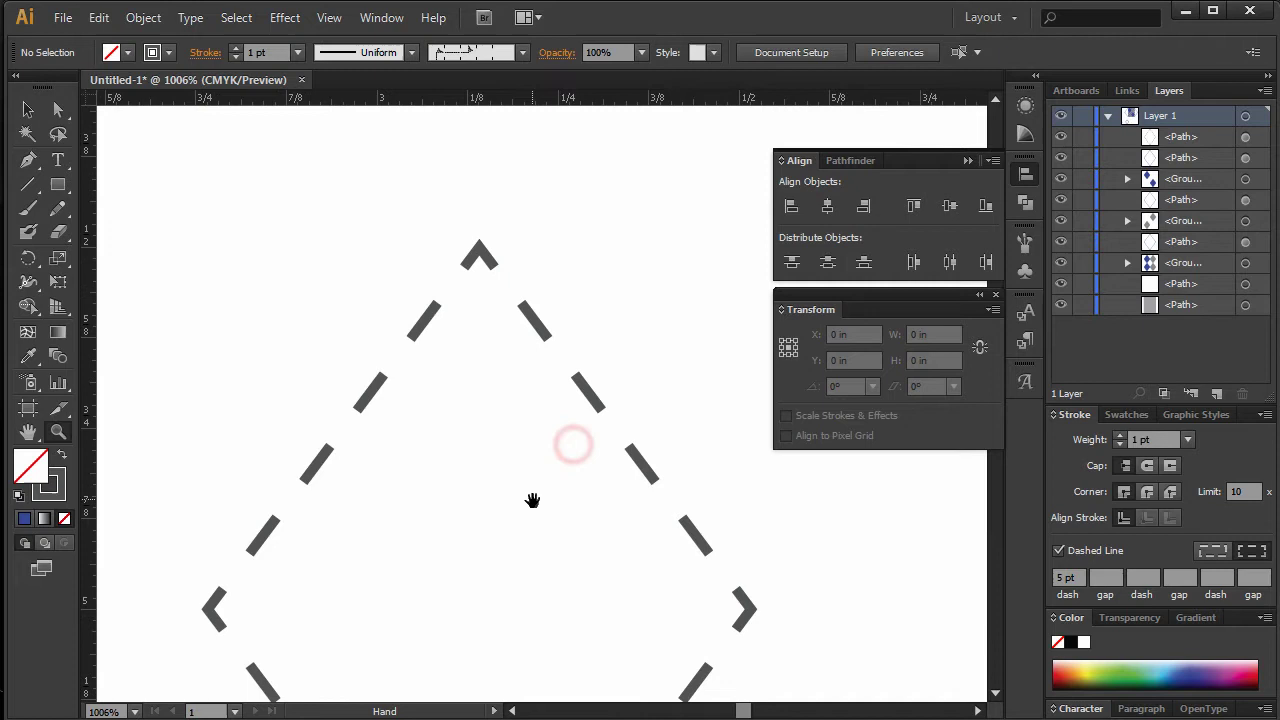
pyautogui.moveTo(532, 500); pyautogui.dragTo(532, 290)
pyautogui.moveTo(531, 457); pyautogui.dragTo(531, 351)
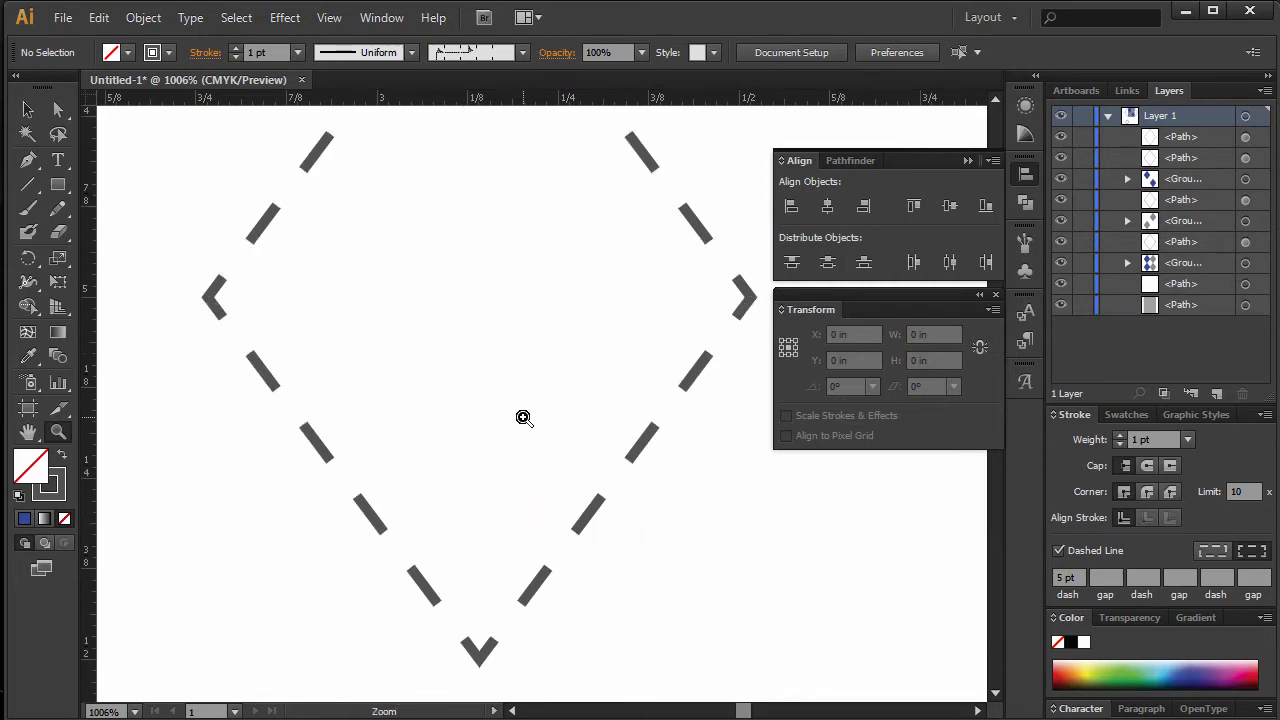
pyautogui.moveTo(523, 417); pyautogui.dragTo(368, 442)
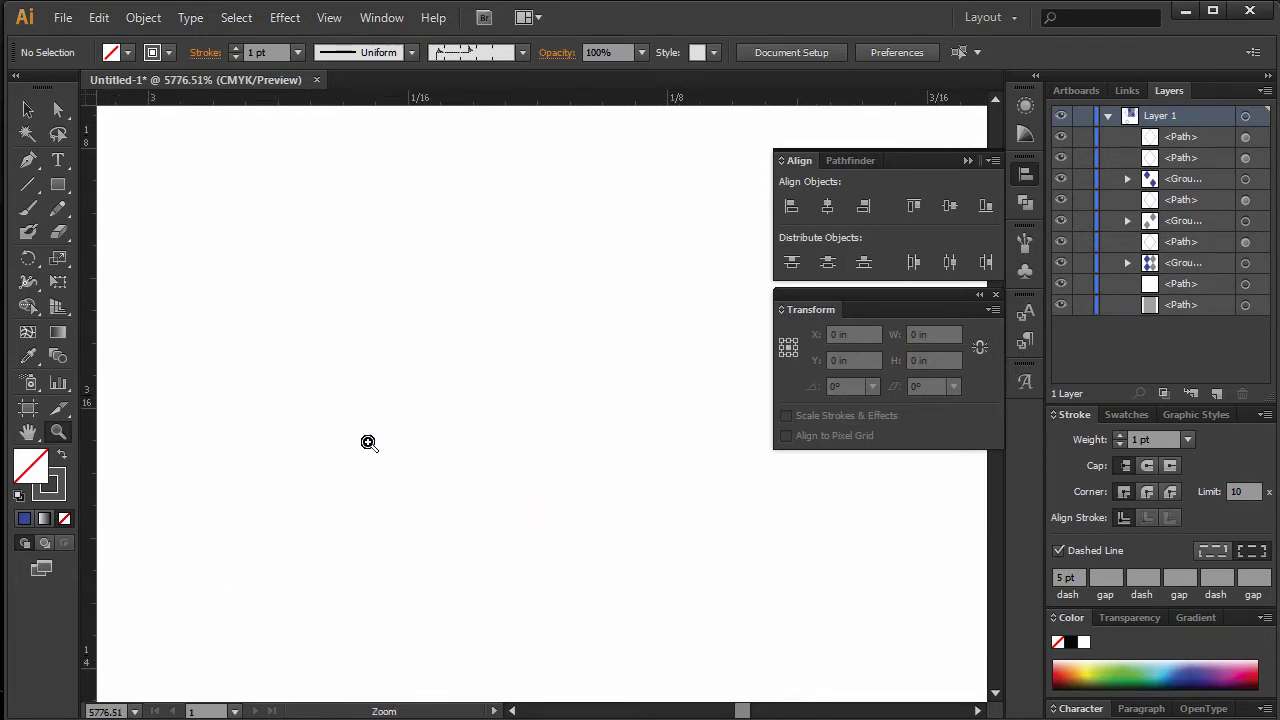
pyautogui.keyDown('alt'); pyautogui.click(368, 443); pyautogui.keyUp('alt')
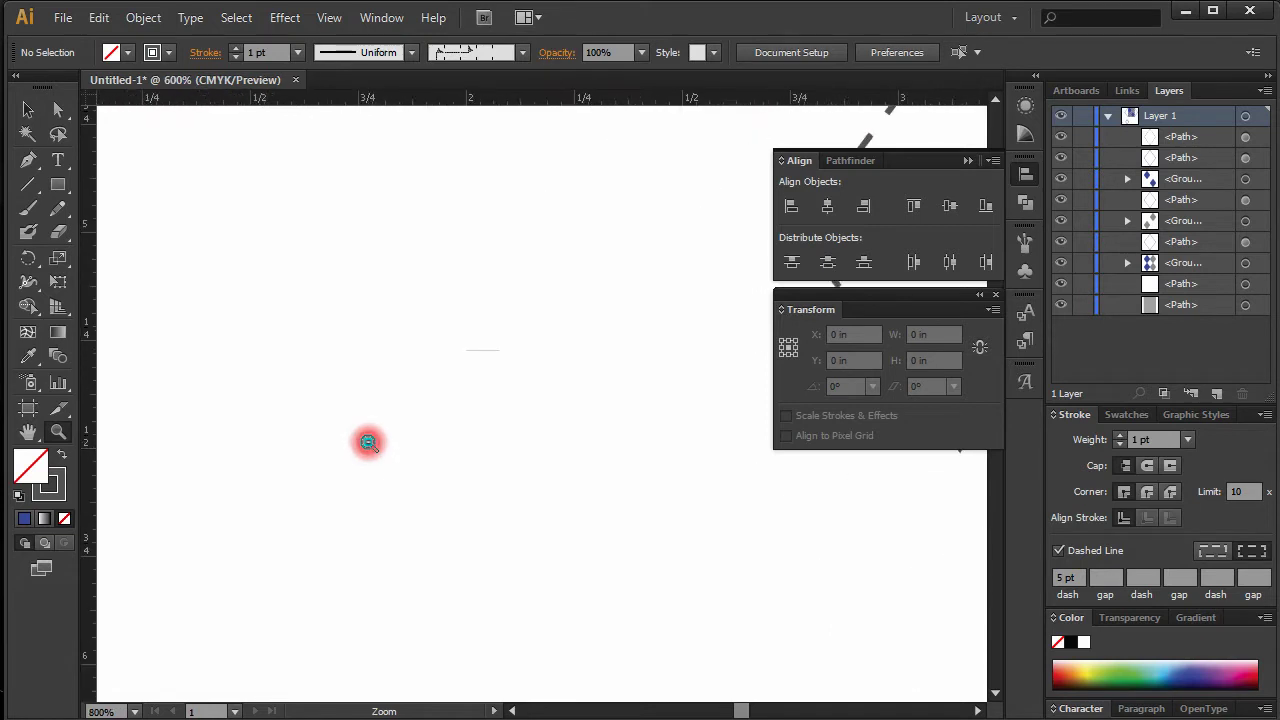
pyautogui.moveTo(531, 429); pyautogui.dragTo(509, 491)
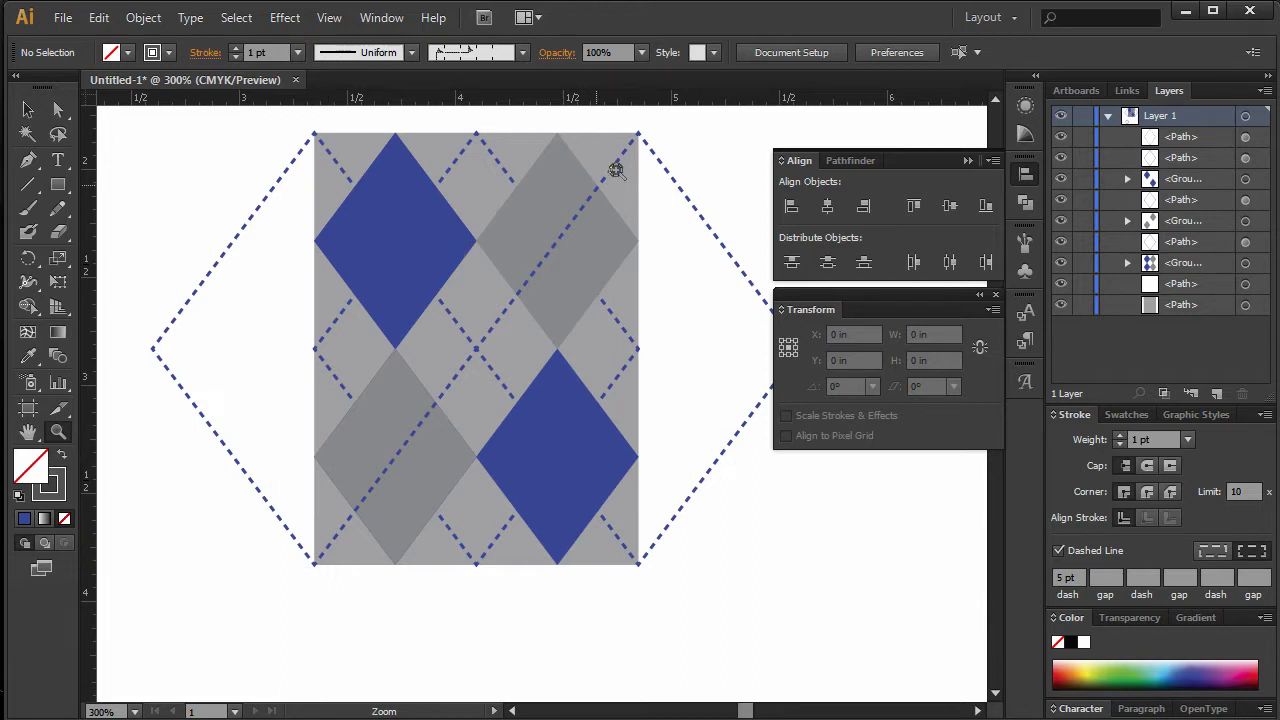
pyautogui.click(1188, 14)
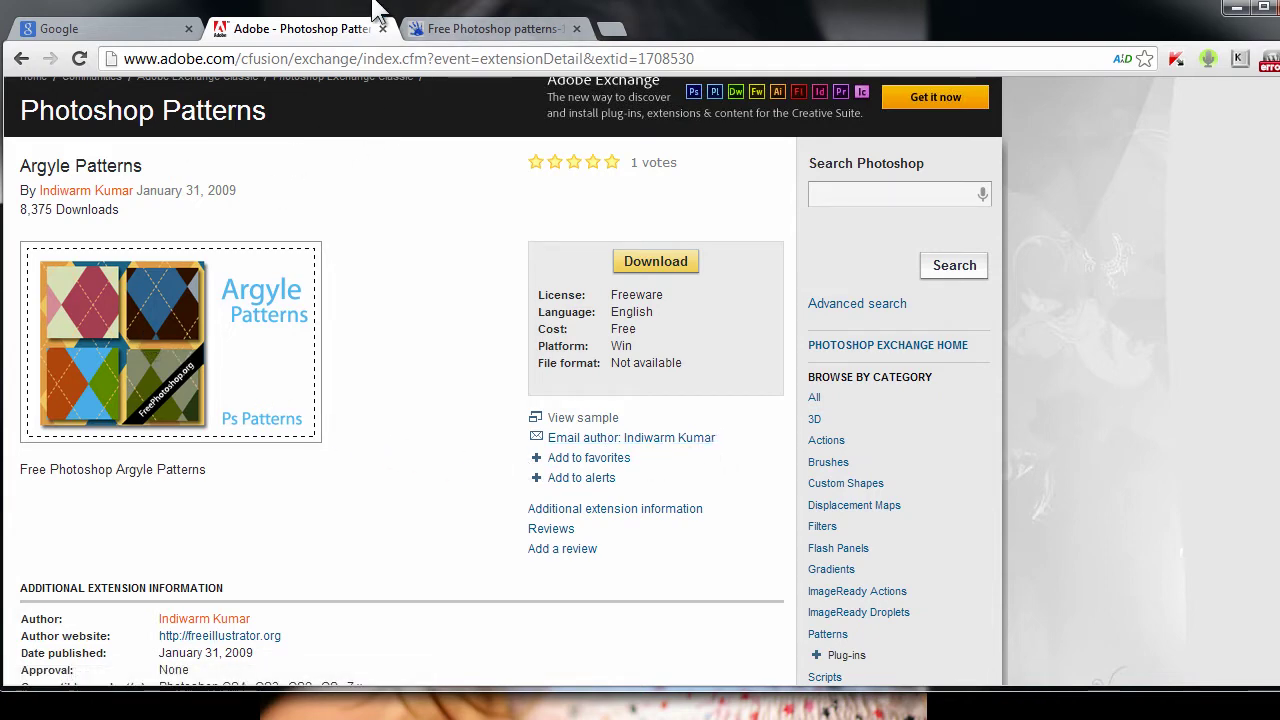
# - Switch to the Free Photoshop patterns page and scroll through it
pyautogui.click(442, 29)
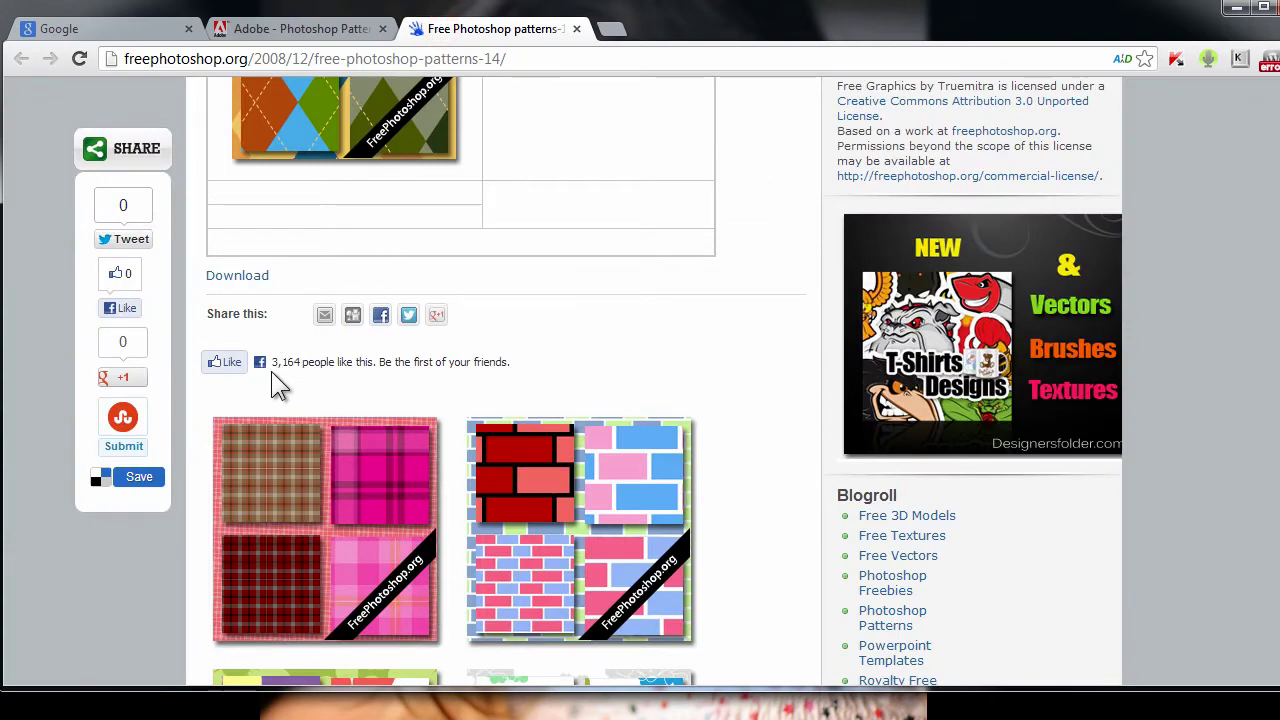
pyautogui.scroll(5, 363, 336)
pyautogui.scroll(-3, 363, 336)
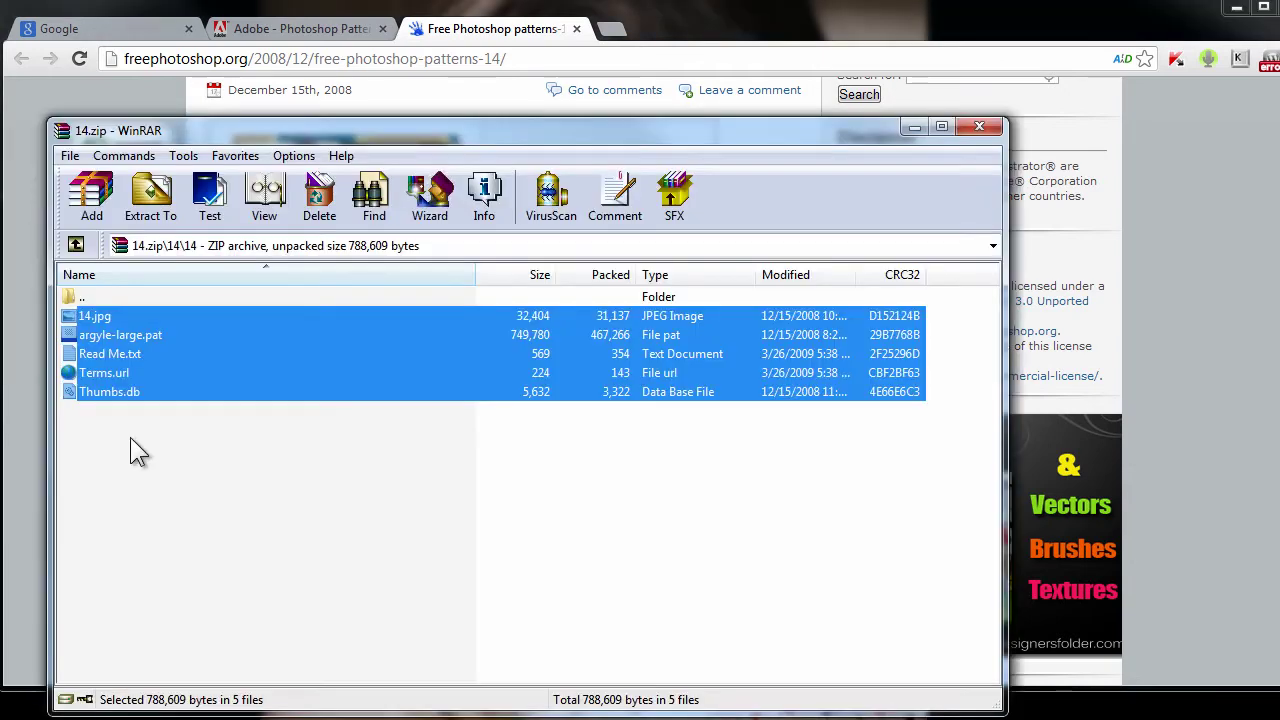
# - Extract the pattern files from the archive into argyle_free and close that folder window
pyautogui.moveTo(124, 361); pyautogui.dragTo(85, 338)
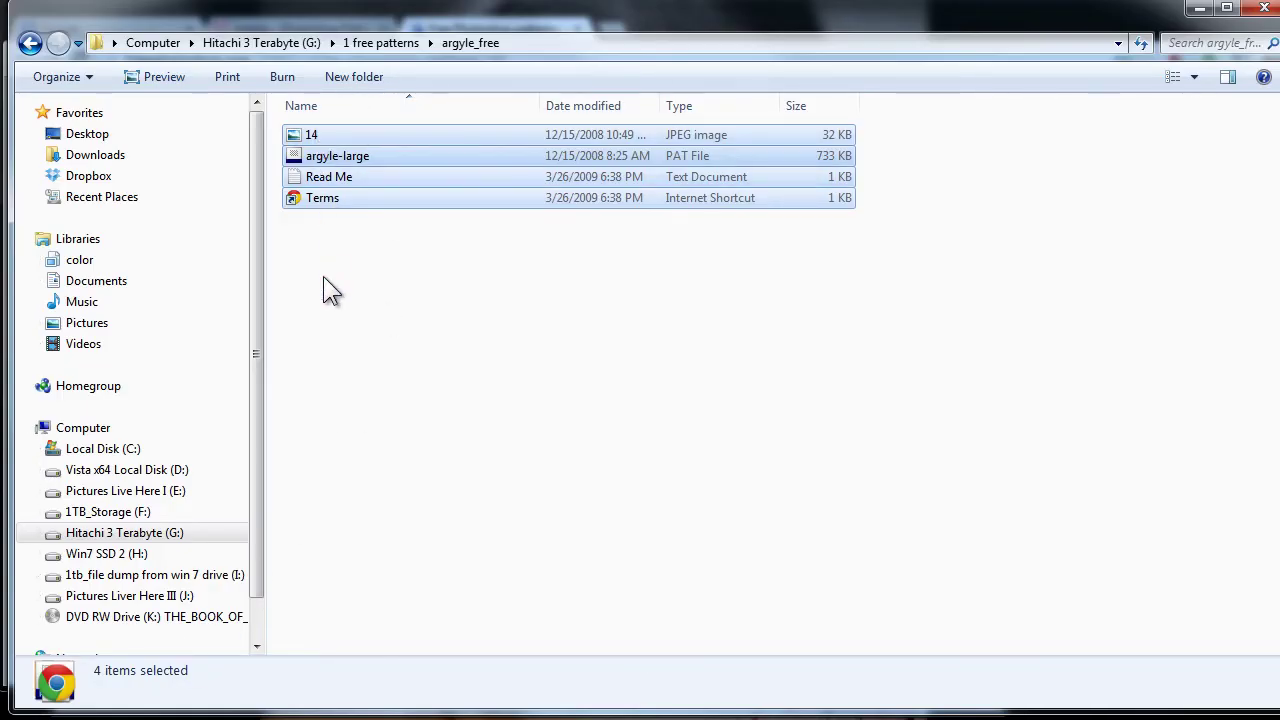
pyautogui.click(323, 279)
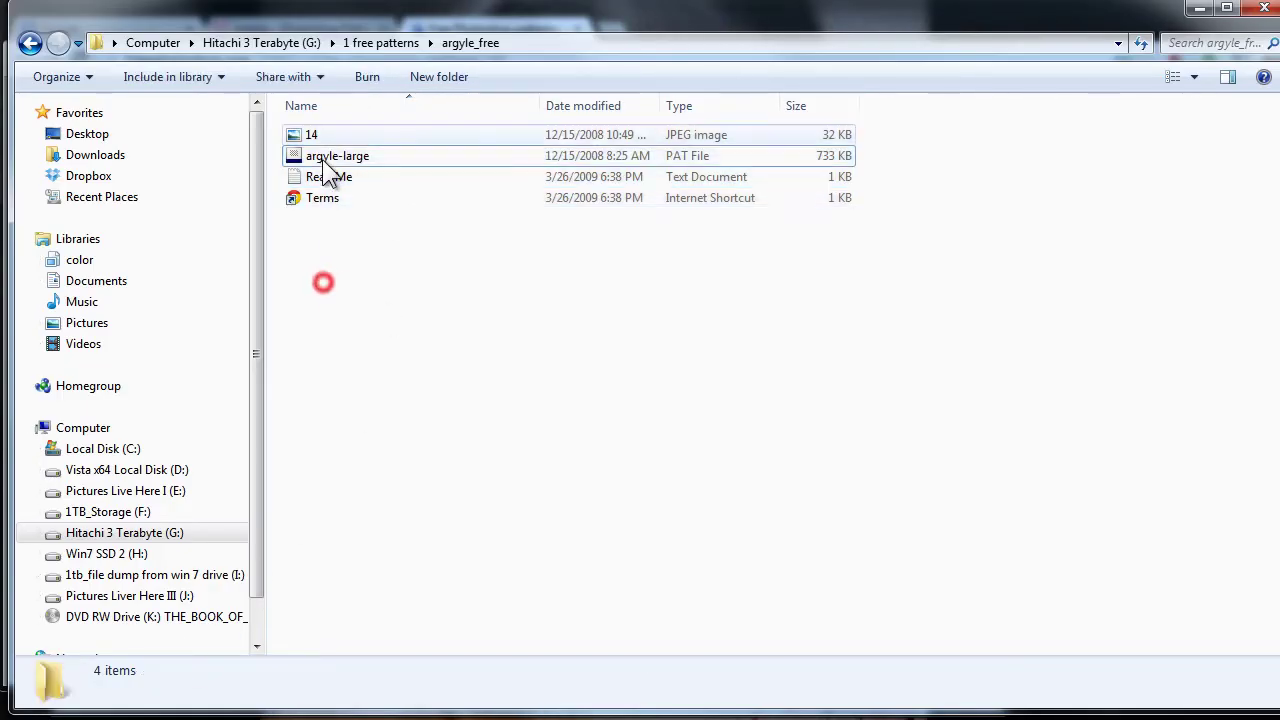
pyautogui.click(1199, 9)
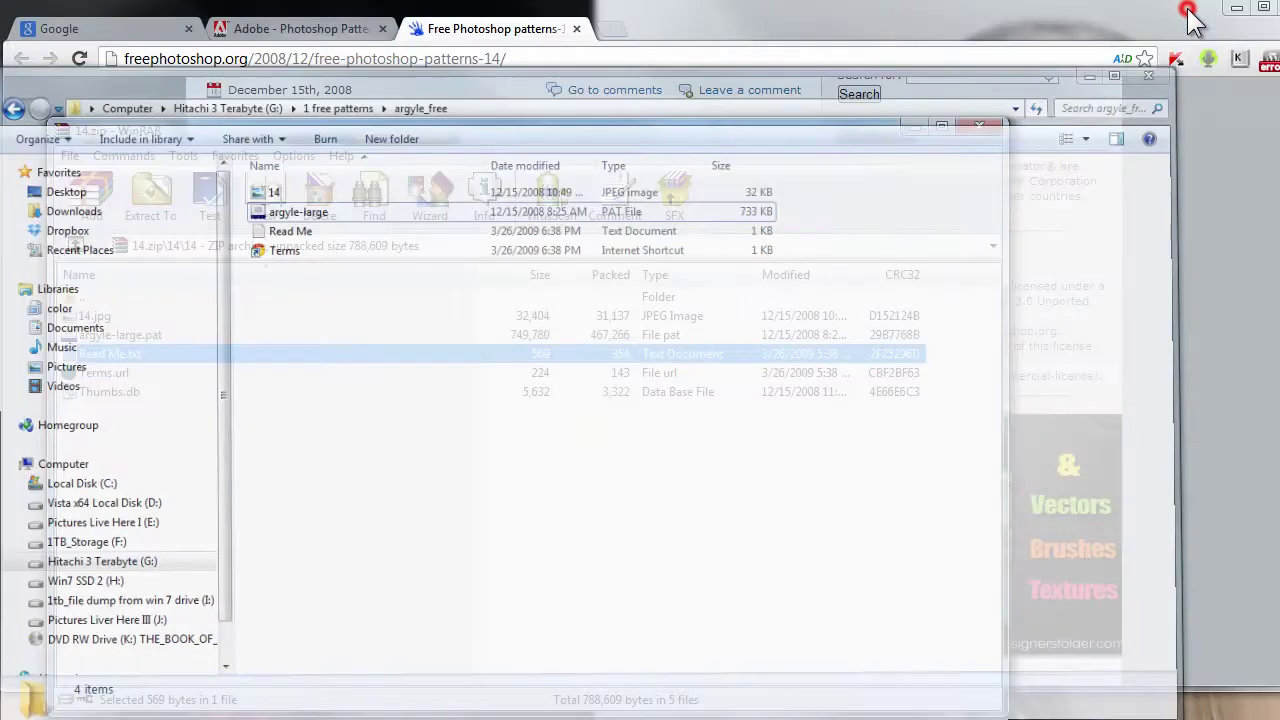
# - Add a new empty layer and pattern-fill the selection on the Background layer
pyautogui.click(914, 127)
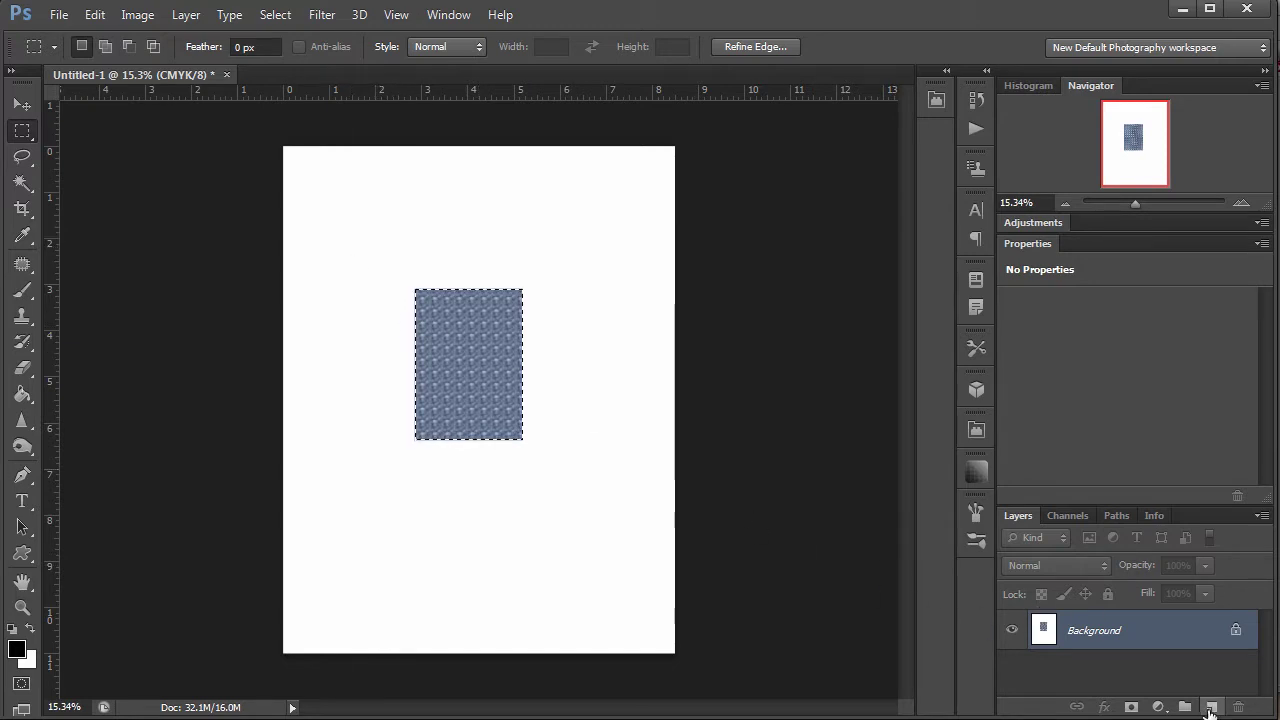
pyautogui.click(1210, 707)
pyautogui.click(1050, 672)
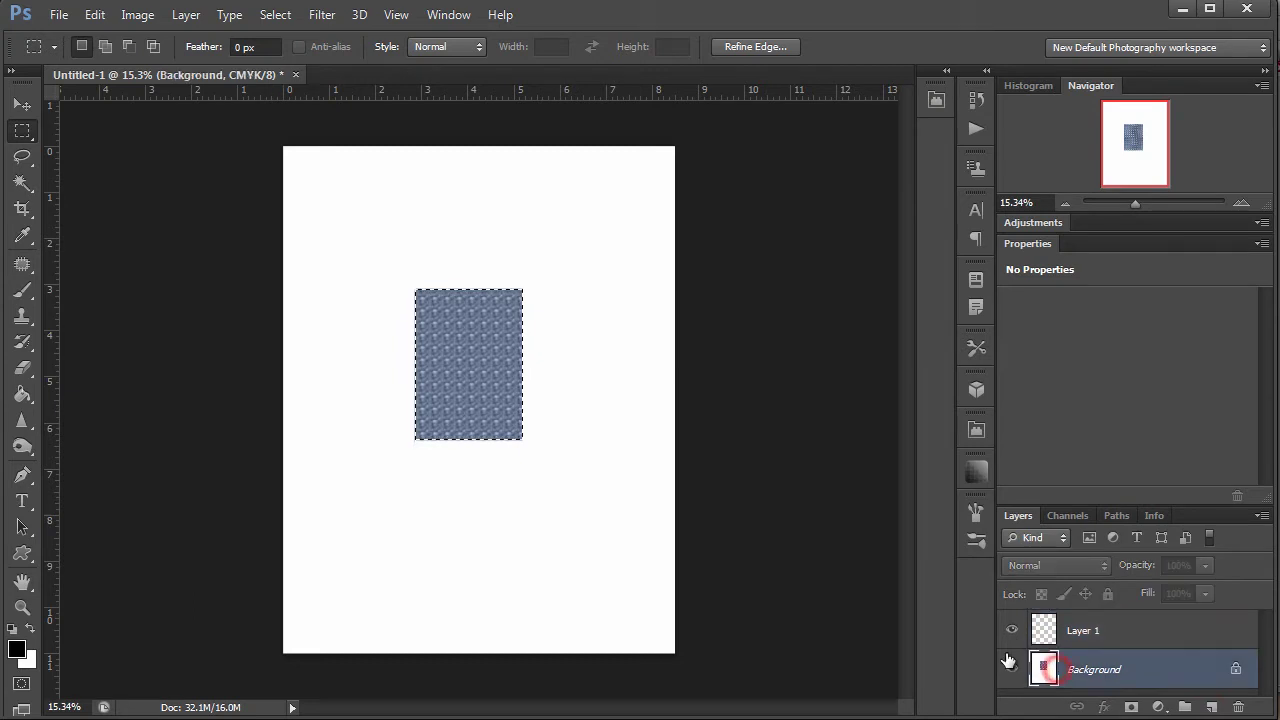
pyautogui.hotkey('shift', 'F5')
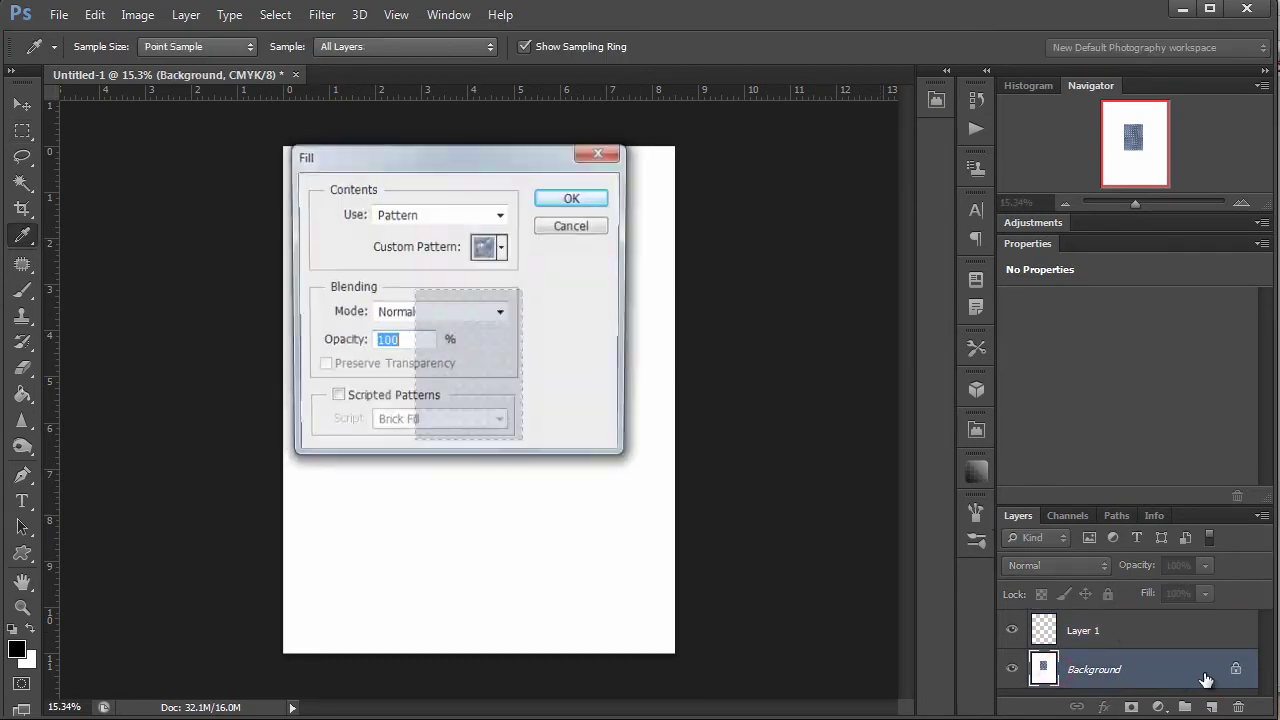
pyautogui.click(548, 197)
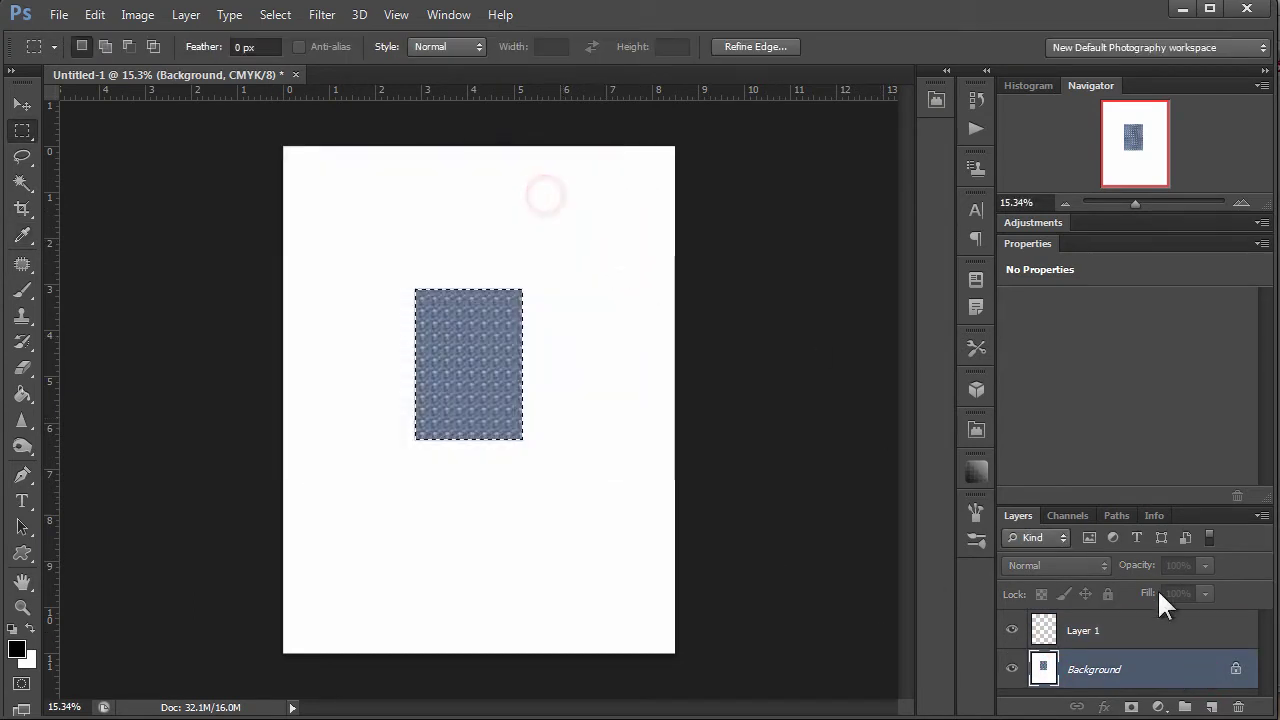
# - Convert Background to Layer 0, clear the fill, deselect, and delete Layer 0
pyautogui.doubleClick(1195, 670)
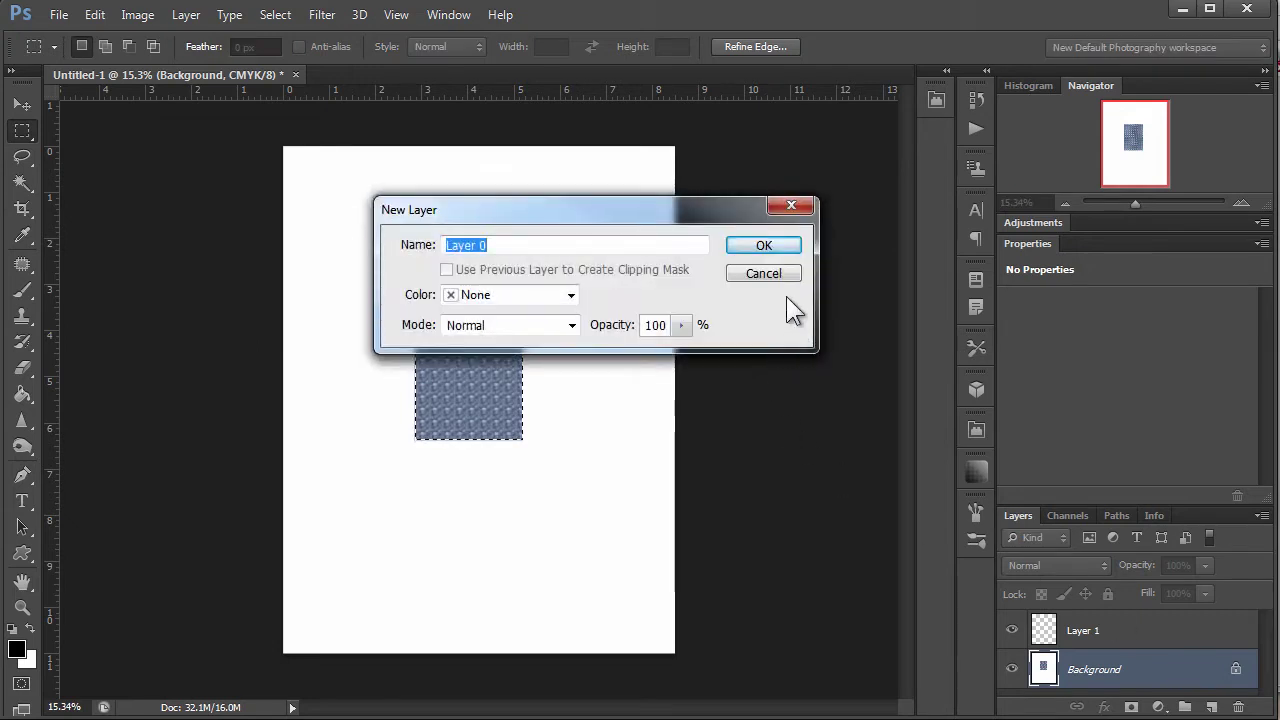
pyautogui.click(769, 245)
pyautogui.press('Delete')
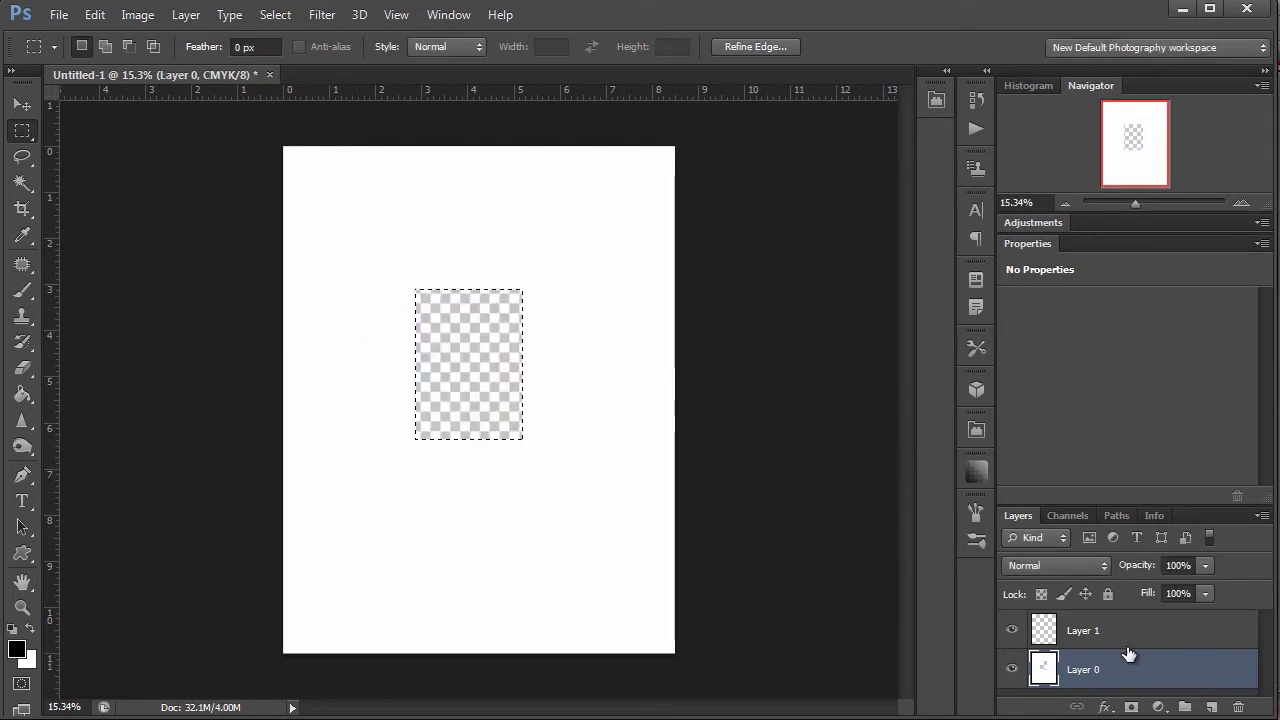
pyautogui.click(1115, 690)
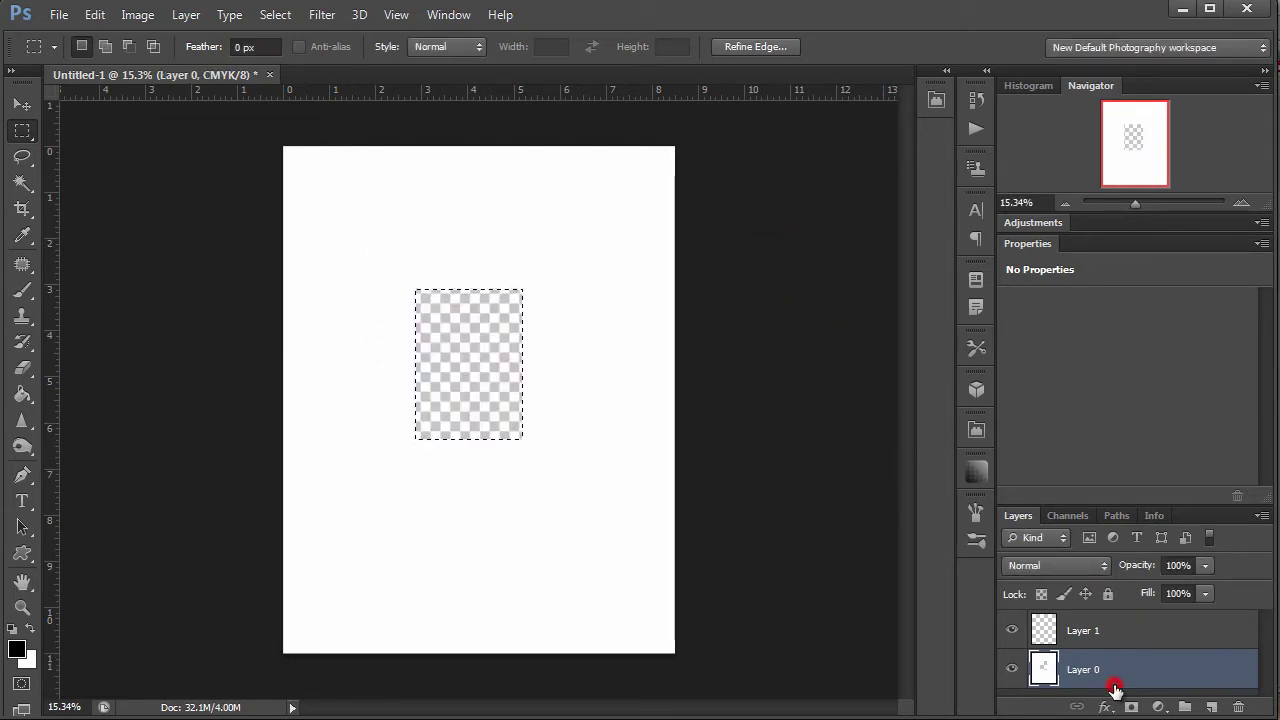
pyautogui.click(857, 578)
pyautogui.press('Delete')
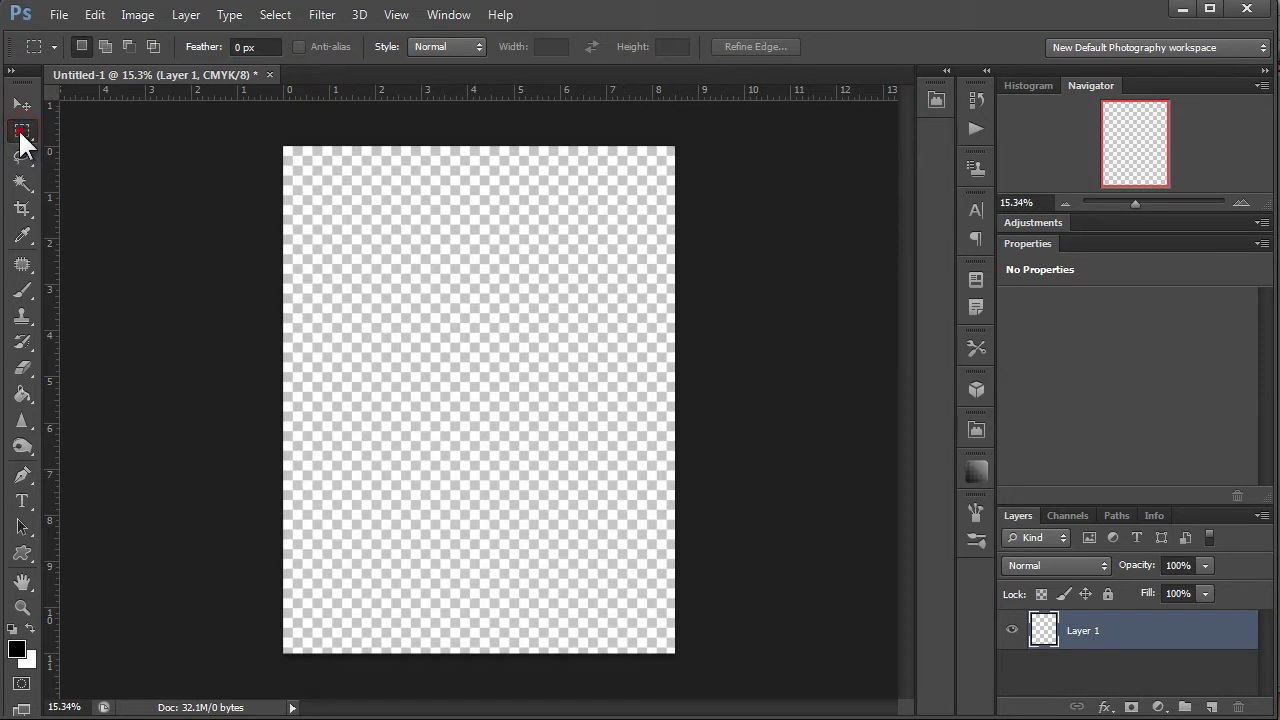
# - Select a large mid-page rectangle and open Edit > Fill using Pattern, showing the pattern picker
pyautogui.moveTo(387, 241); pyautogui.dragTo(593, 523)
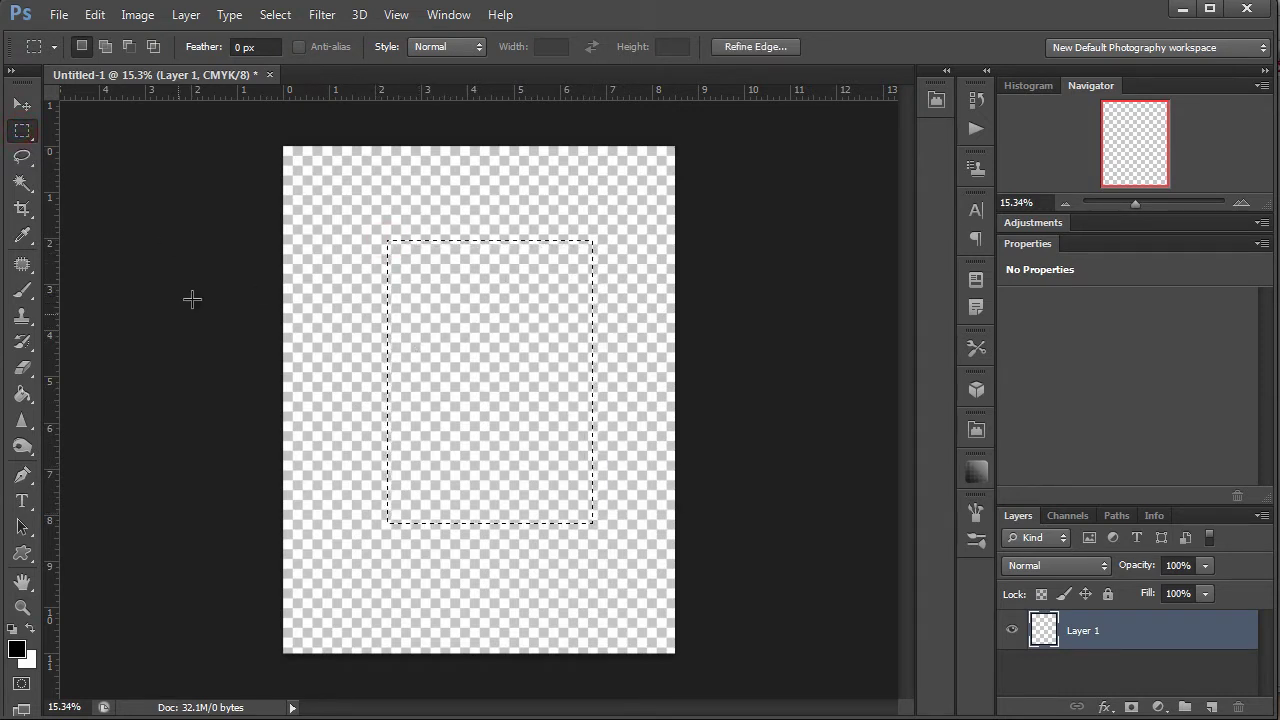
pyautogui.click(93, 16)
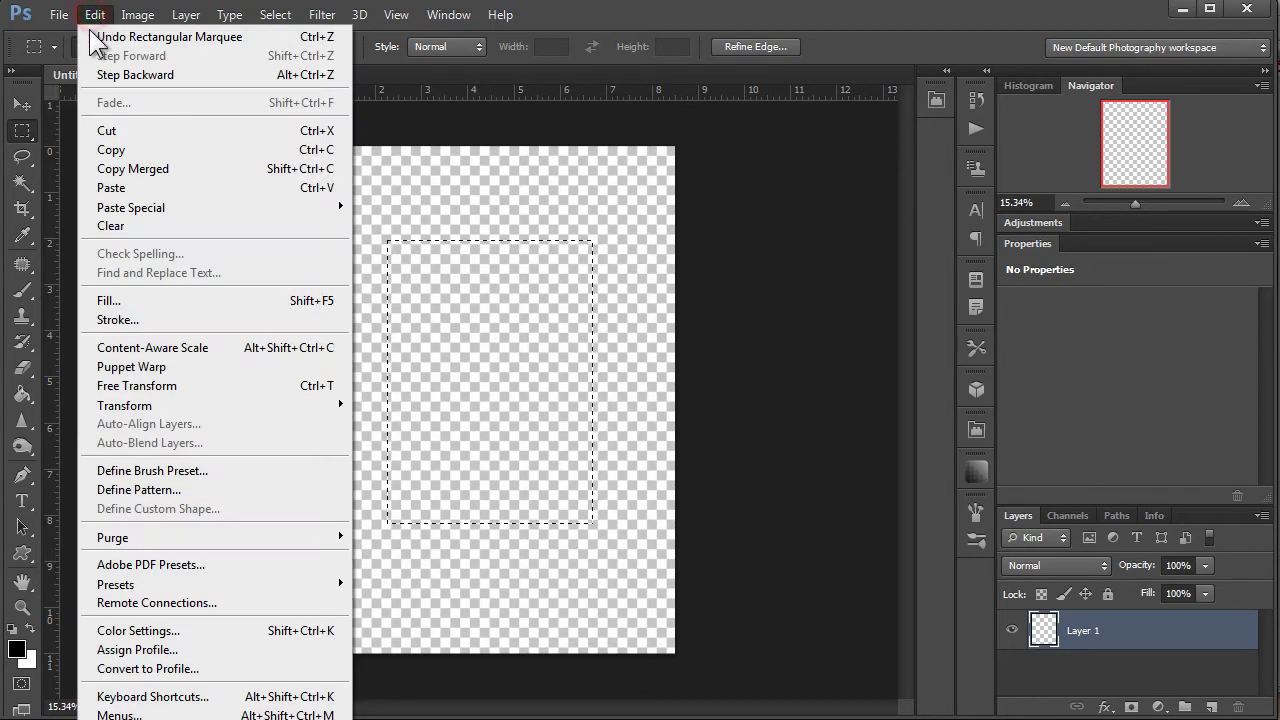
pyautogui.click(106, 302)
pyautogui.click(501, 215)
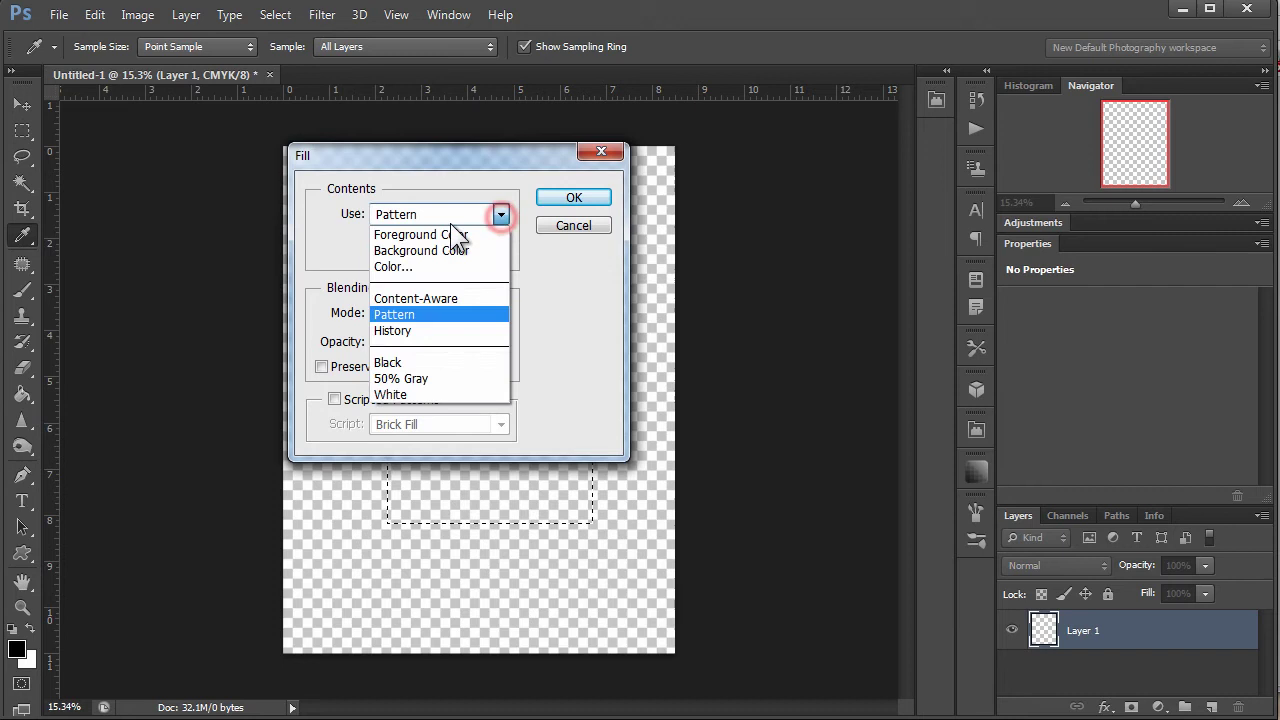
pyautogui.click(395, 316)
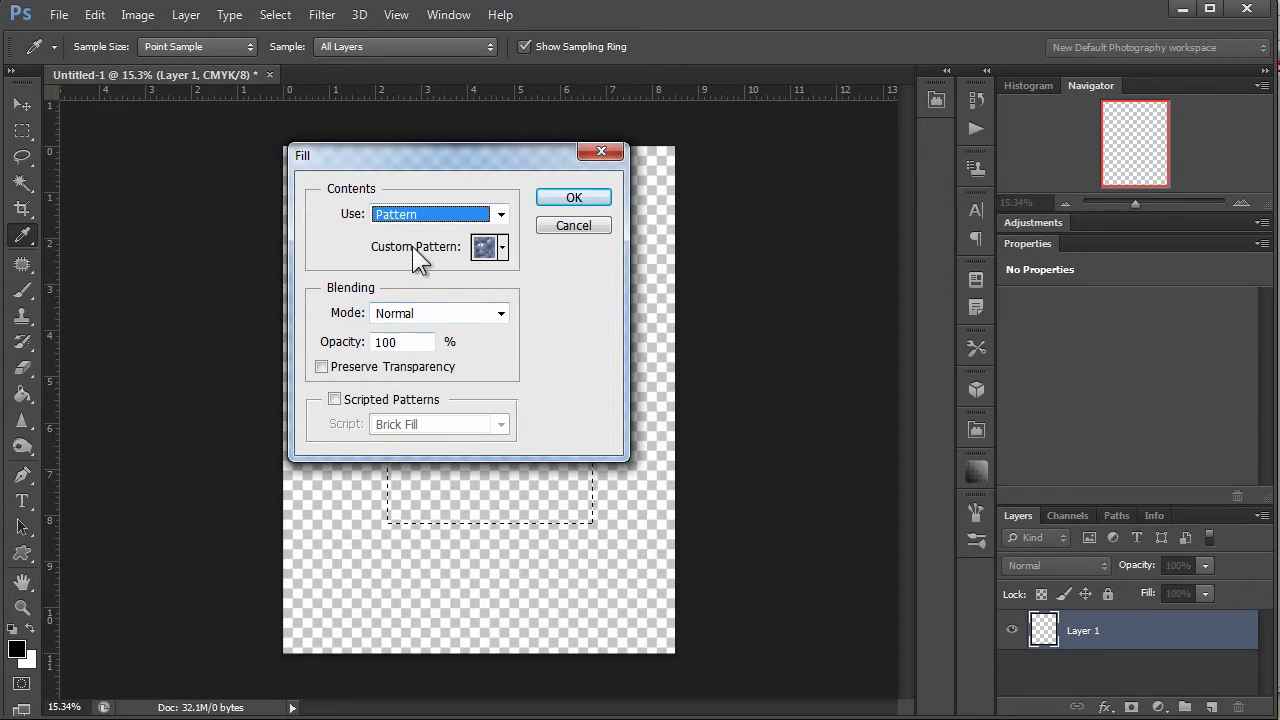
pyautogui.click(502, 246)
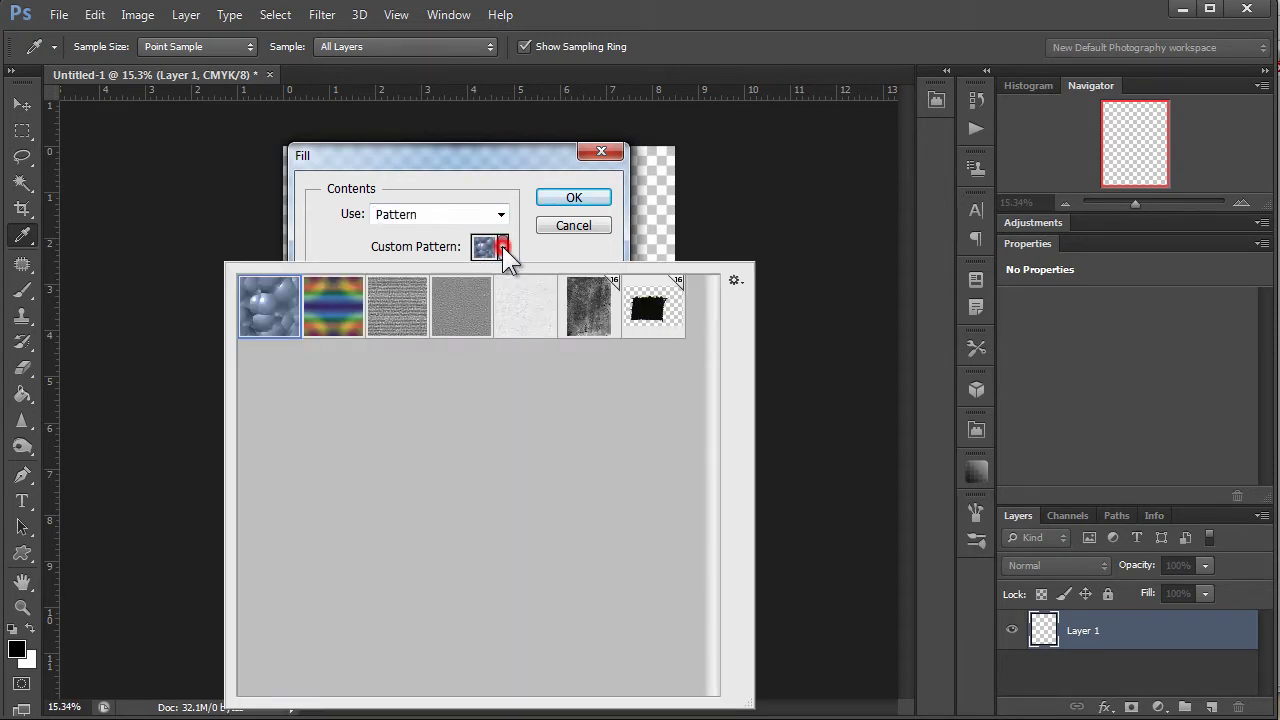
# - Choose Load Patterns and browse to Photoshop's Patterns presets folder
pyautogui.click(735, 284)
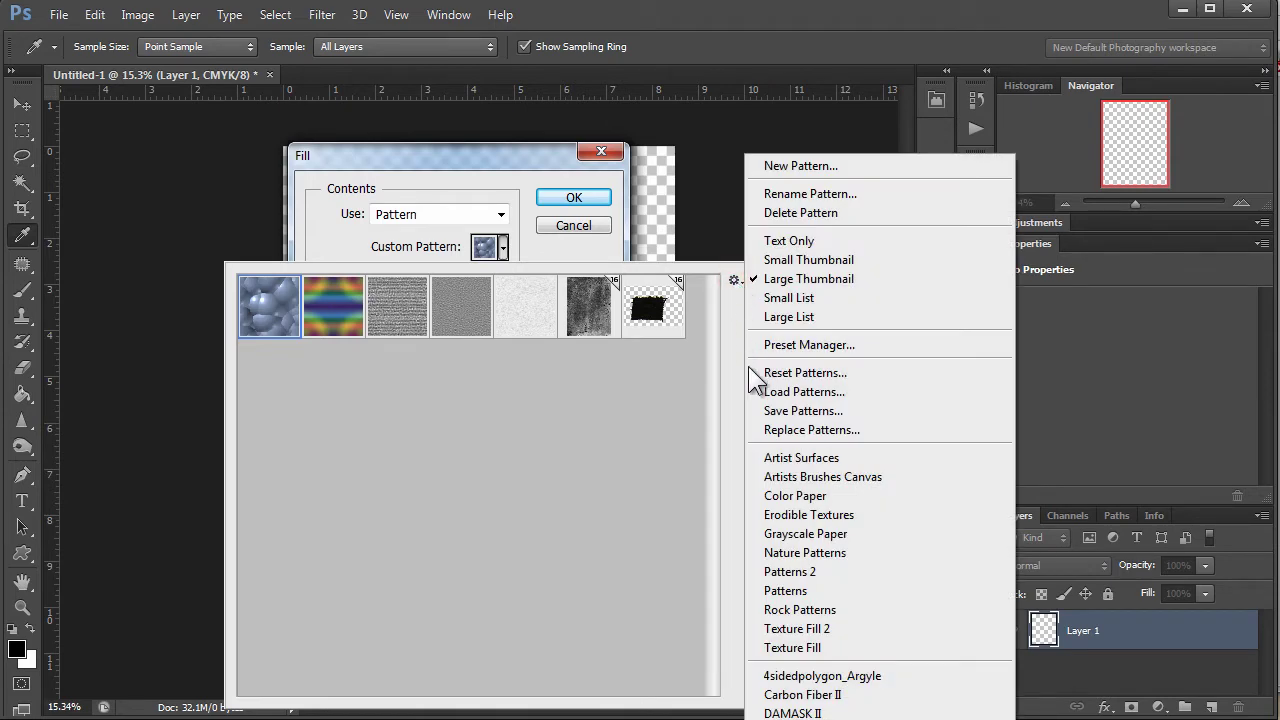
pyautogui.click(766, 392)
pyautogui.moveTo(683, 93); pyautogui.dragTo(607, 41)
pyautogui.click(511, 77)
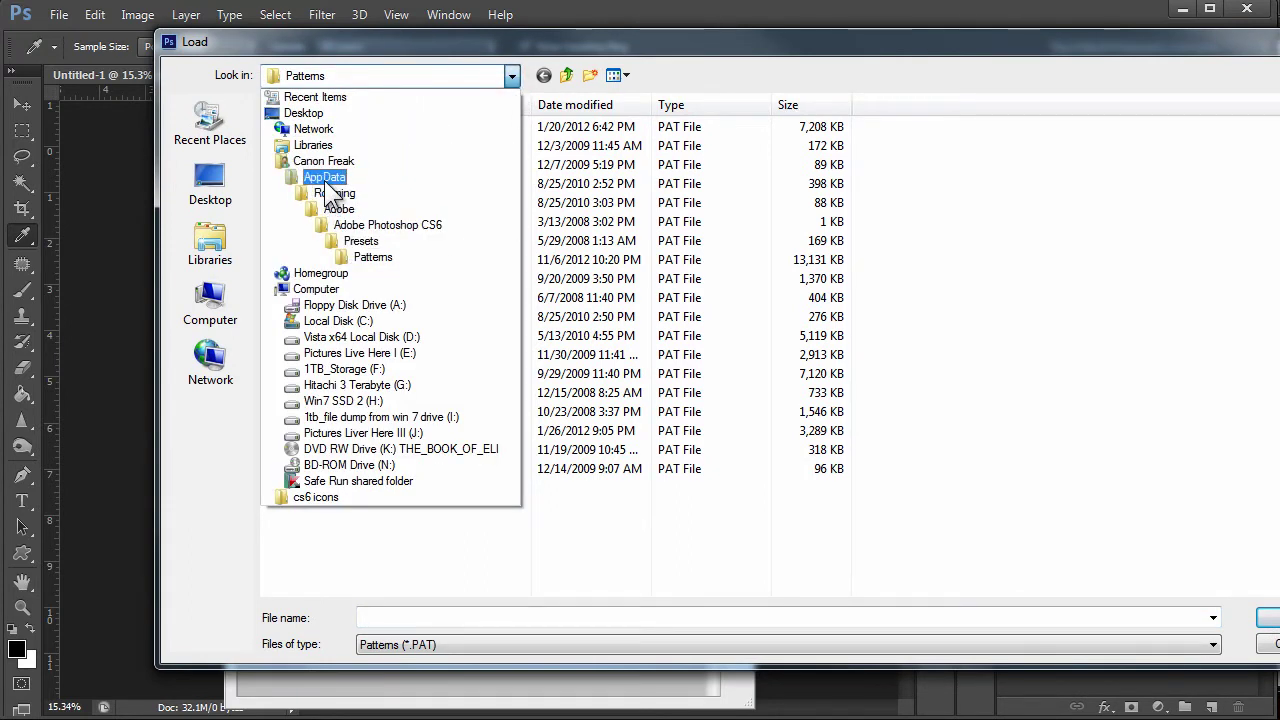
pyautogui.click(379, 256)
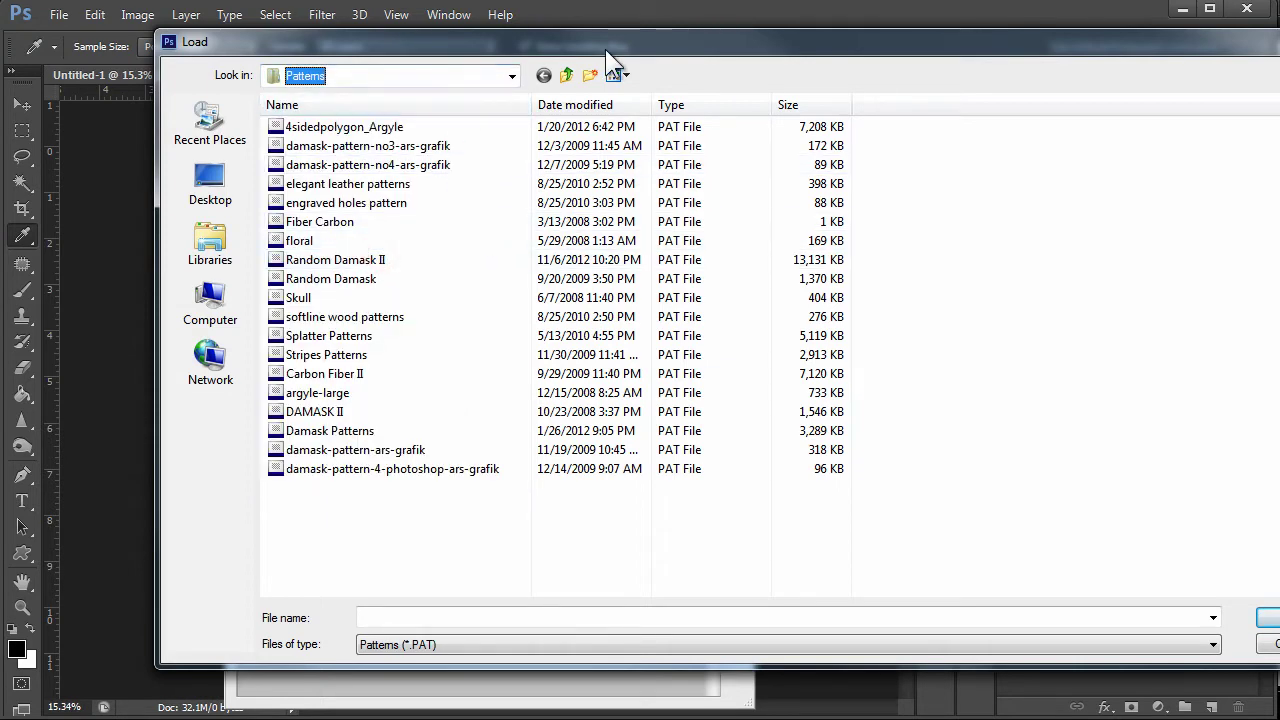
# - Copy argyle-large.pat from the argyle_free folder into Photoshop's Patterns folder, replacing the existing file
pyautogui.moveTo(608, 50); pyautogui.dragTo(943, 24)
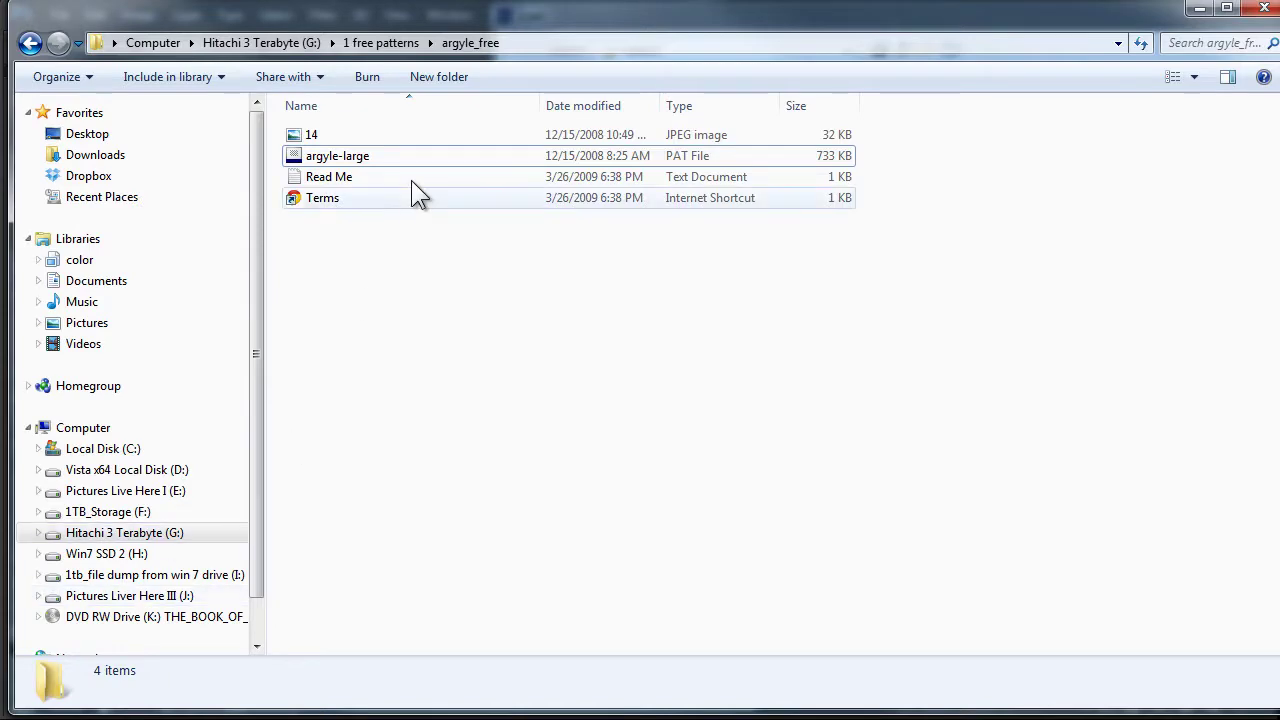
pyautogui.moveTo(491, 11); pyautogui.dragTo(45, 144)
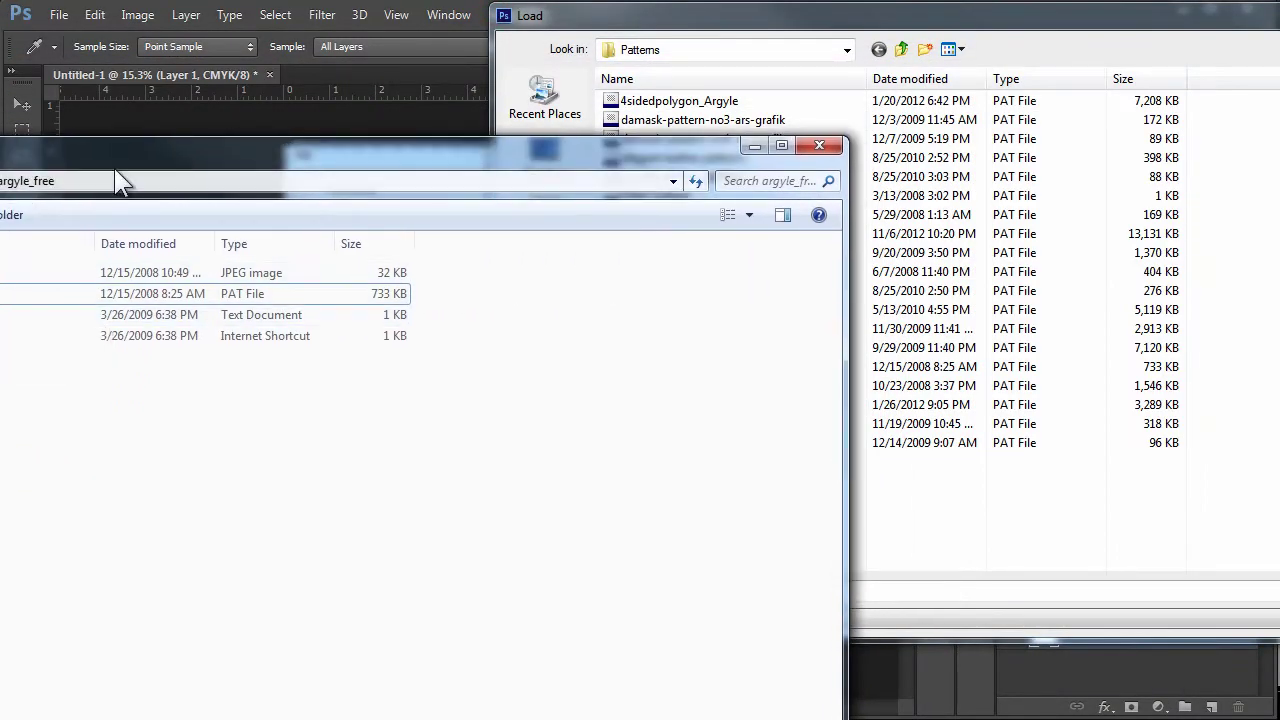
pyautogui.moveTo(116, 170); pyautogui.dragTo(796, 473)
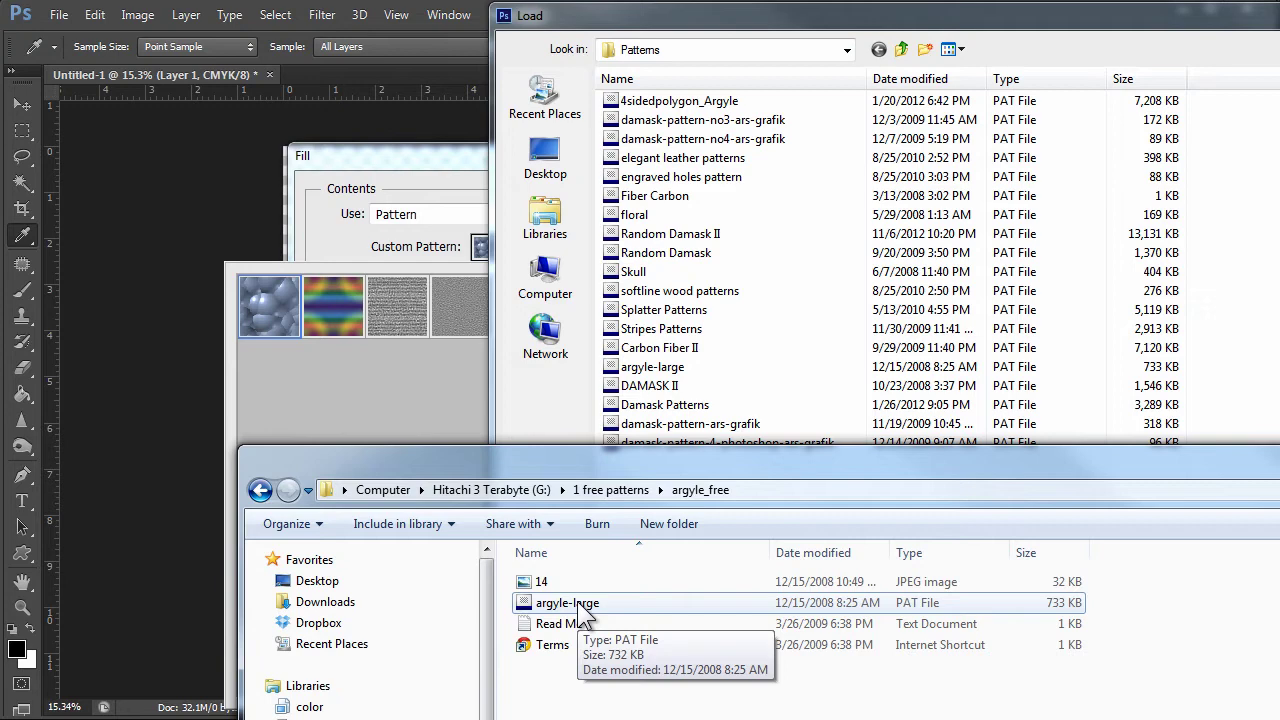
pyautogui.moveTo(578, 606); pyautogui.dragTo(1114, 387)
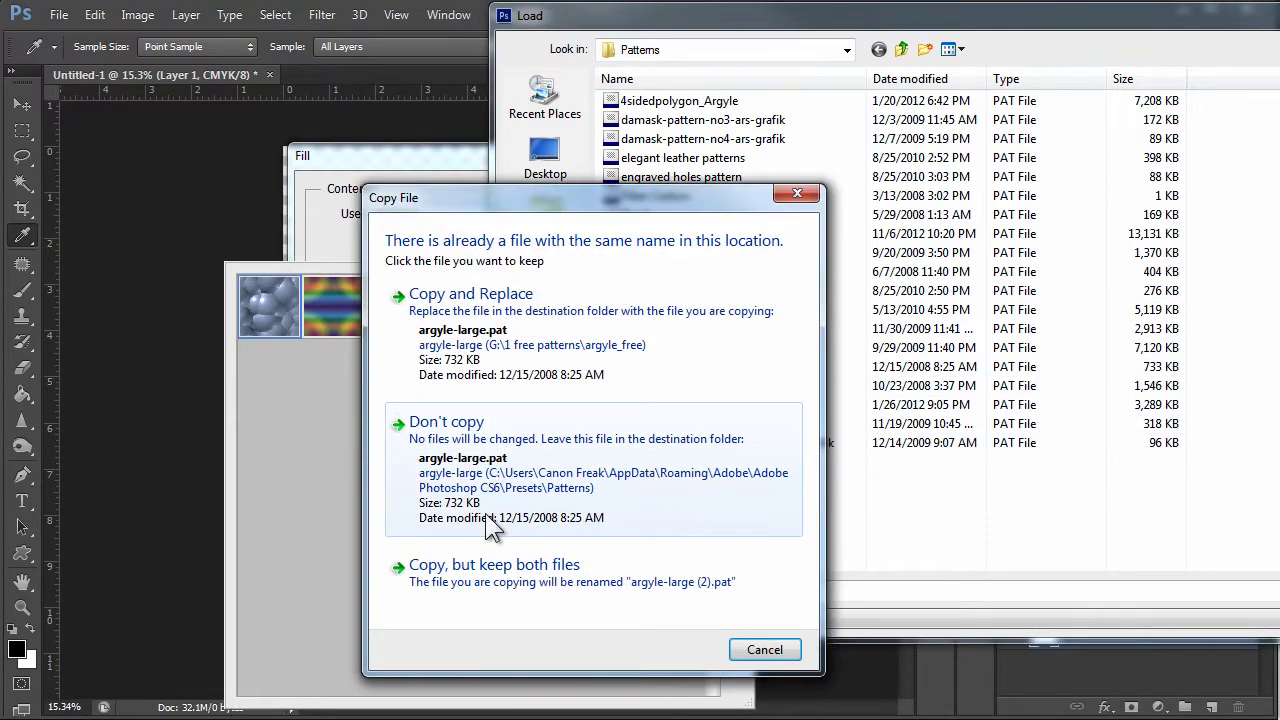
pyautogui.click(460, 308)
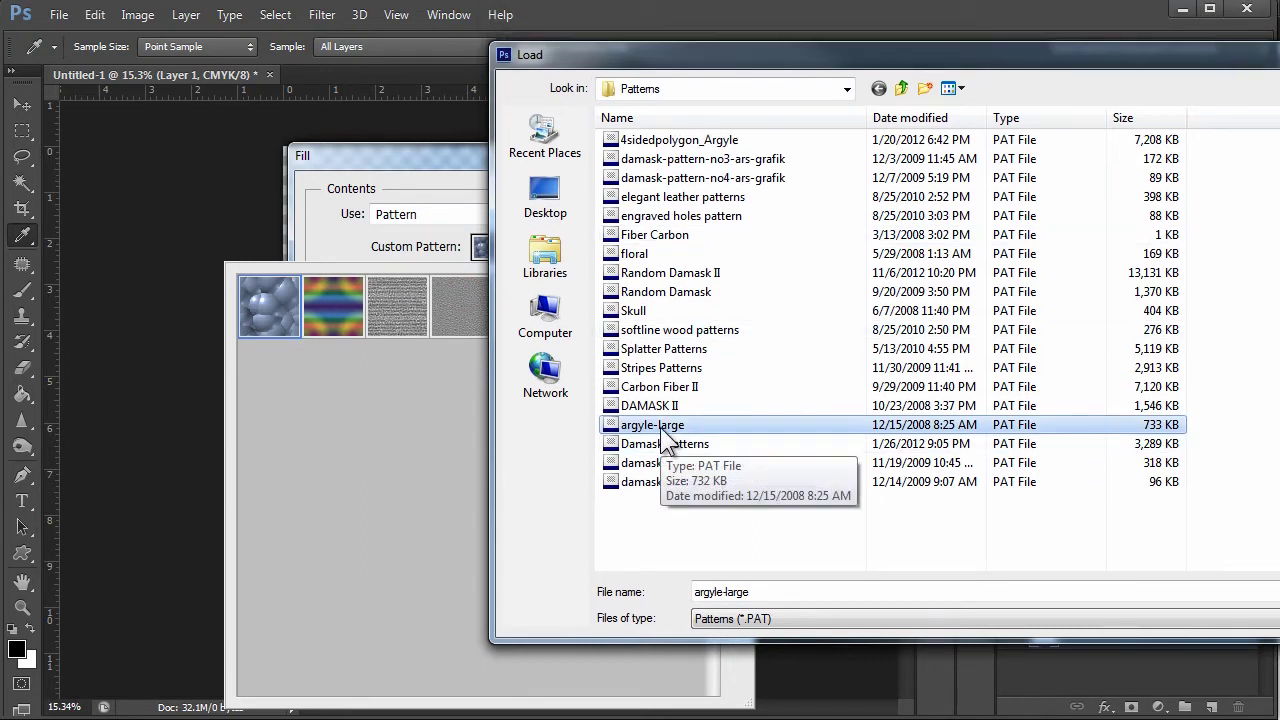
# - Load the argyle-large patterns and fill the selection with the green-and-black argyle pattern
pyautogui.doubleClick(660, 426)
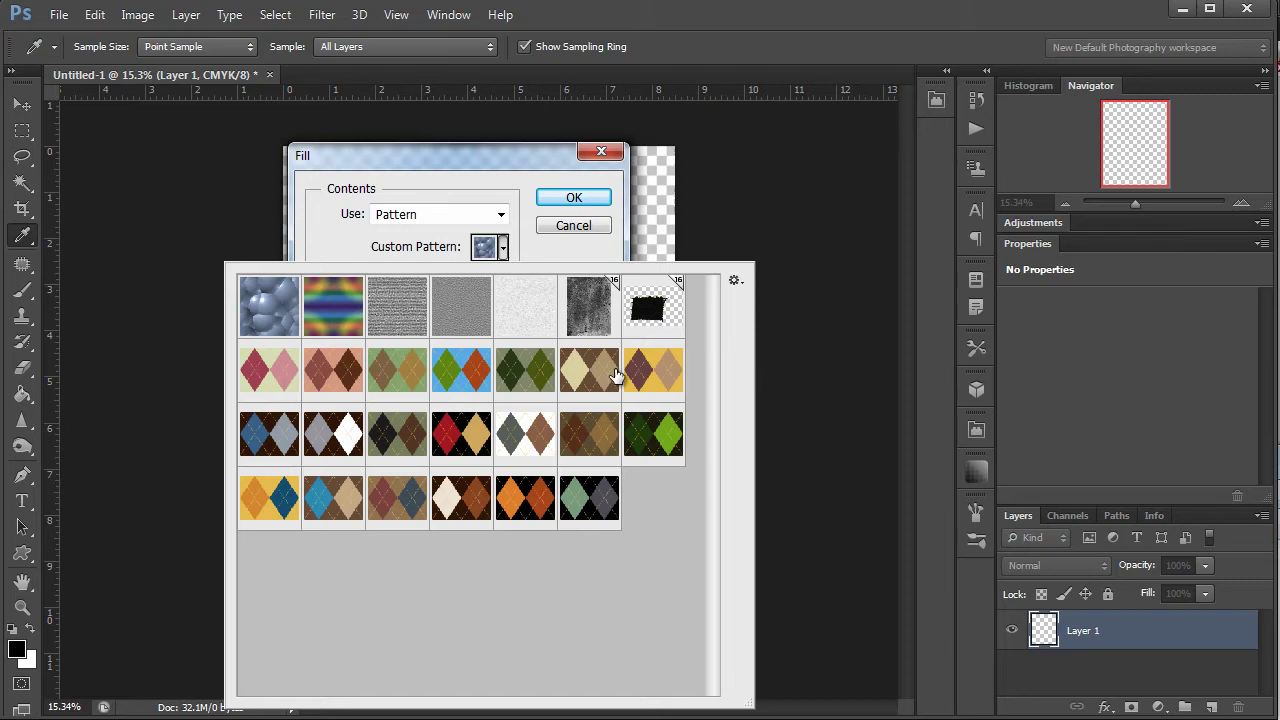
pyautogui.doubleClick(651, 437)
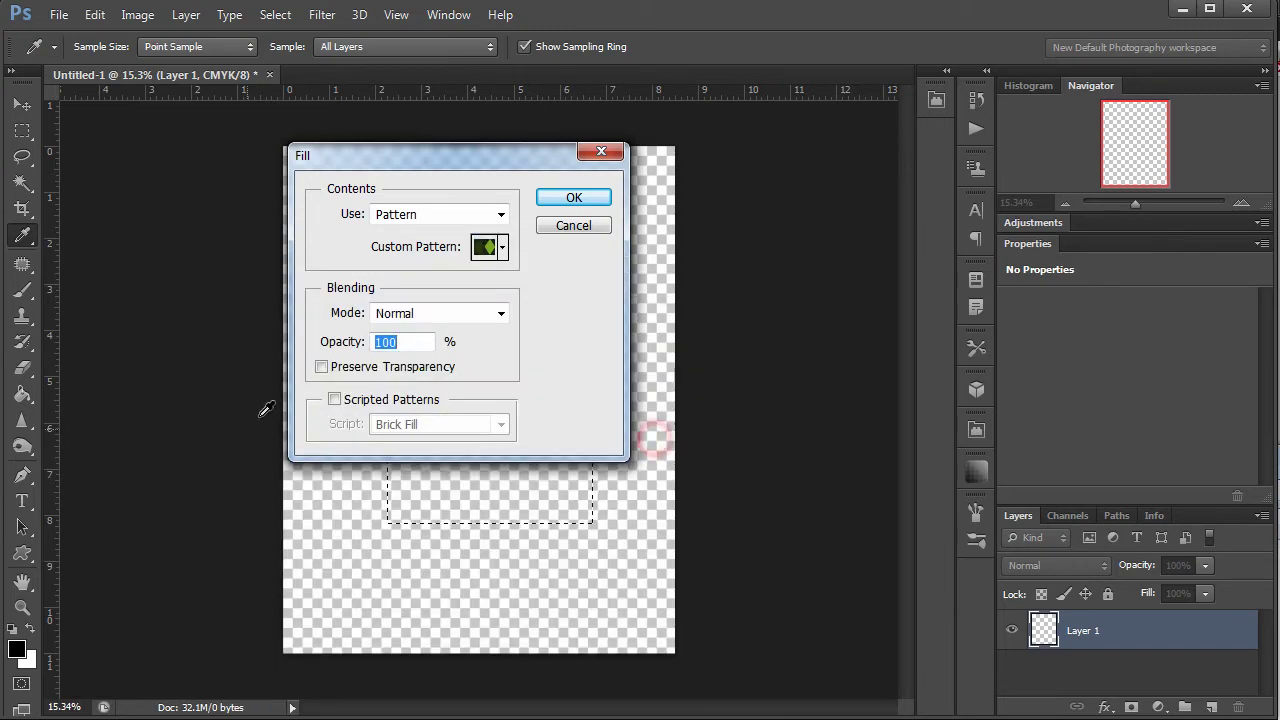
pyautogui.click(586, 199)
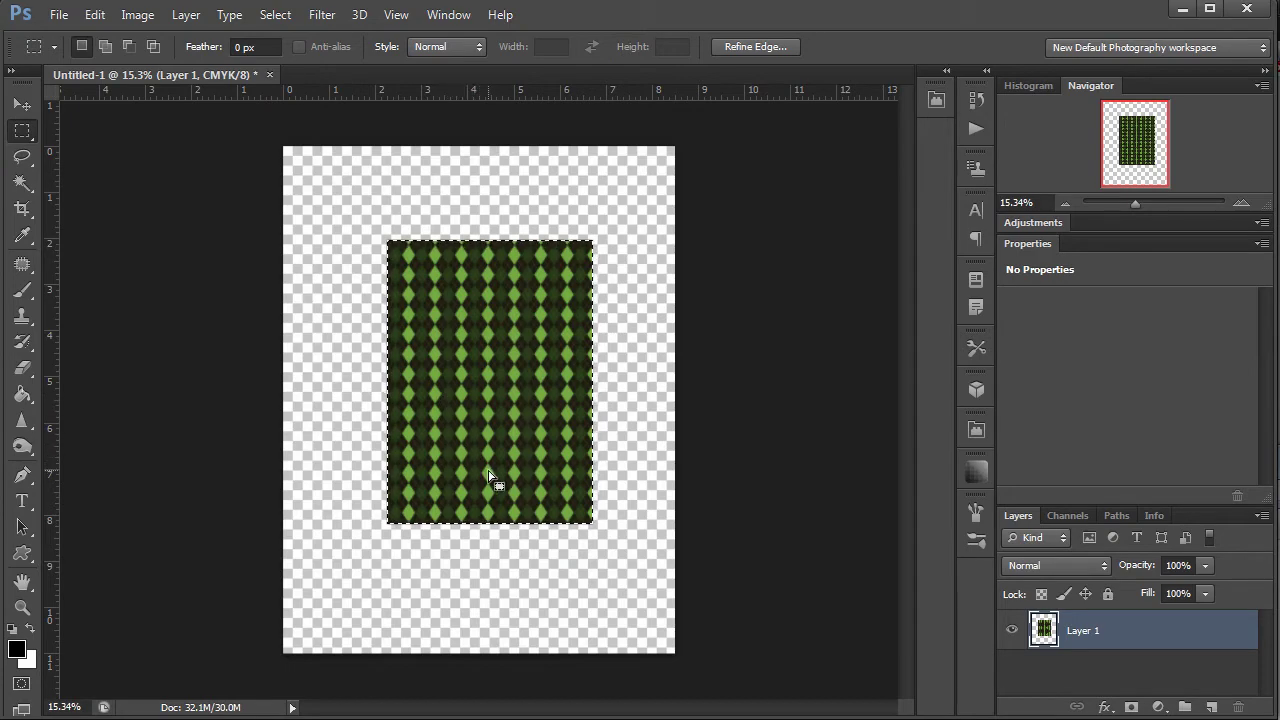
# - Zoom in on the argyle fill to inspect its green diamonds and gold dashed stitching
pyautogui.press('z')
pyautogui.moveTo(486, 469); pyautogui.dragTo(521, 456)
pyautogui.press('z')
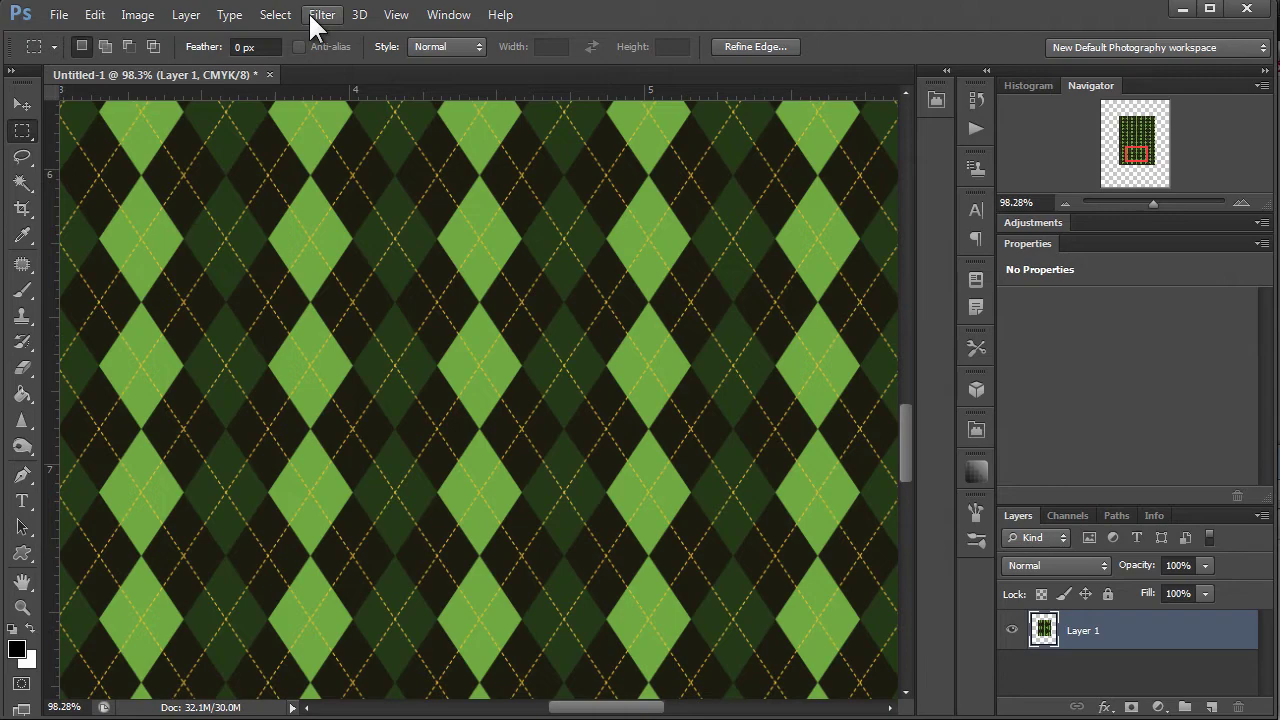
# - Create a new U.S. Paper Letter document, 8.5 × 11 inches at 300 ppi
pyautogui.click(59, 15)
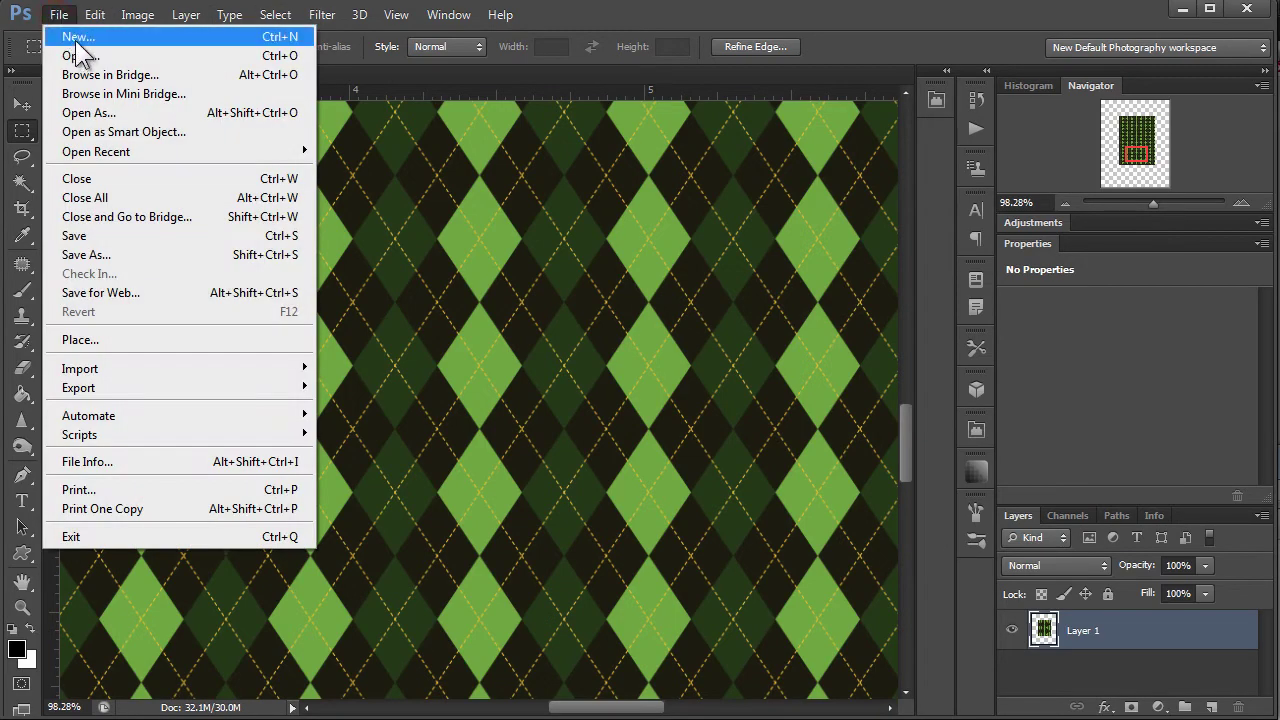
pyautogui.click(75, 34)
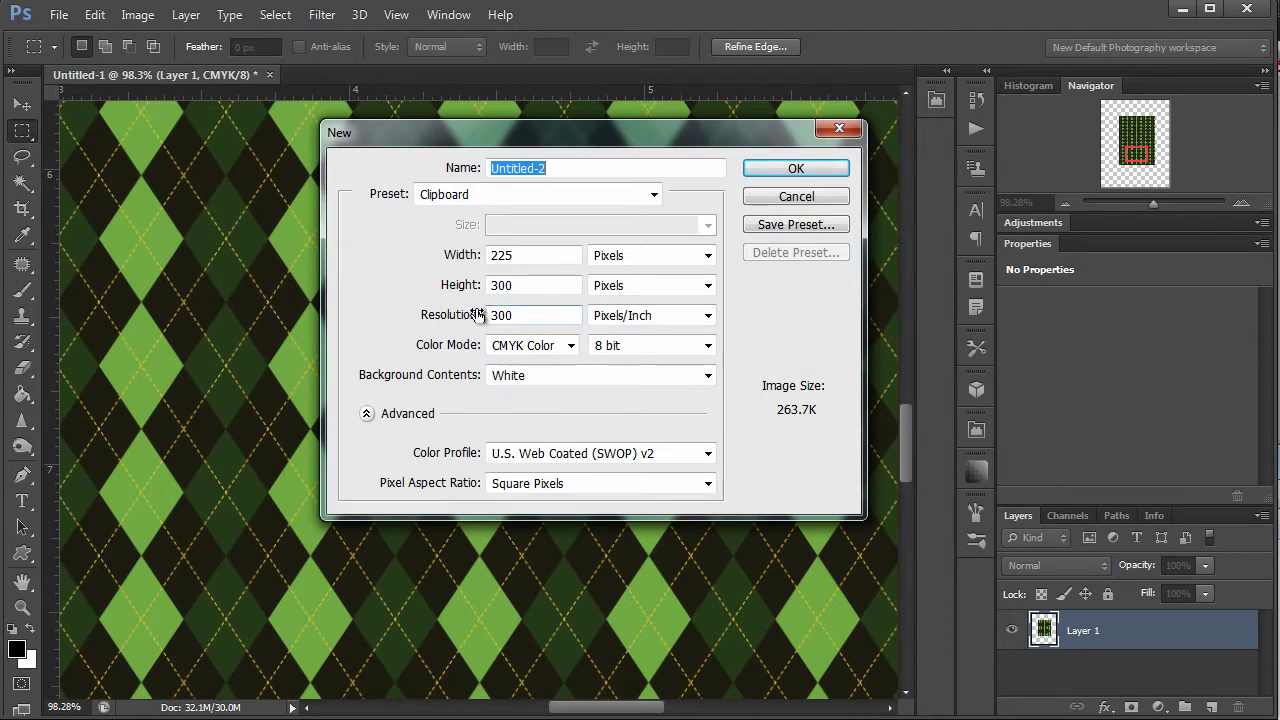
pyautogui.doubleClick(530, 313)
pyautogui.write('36')
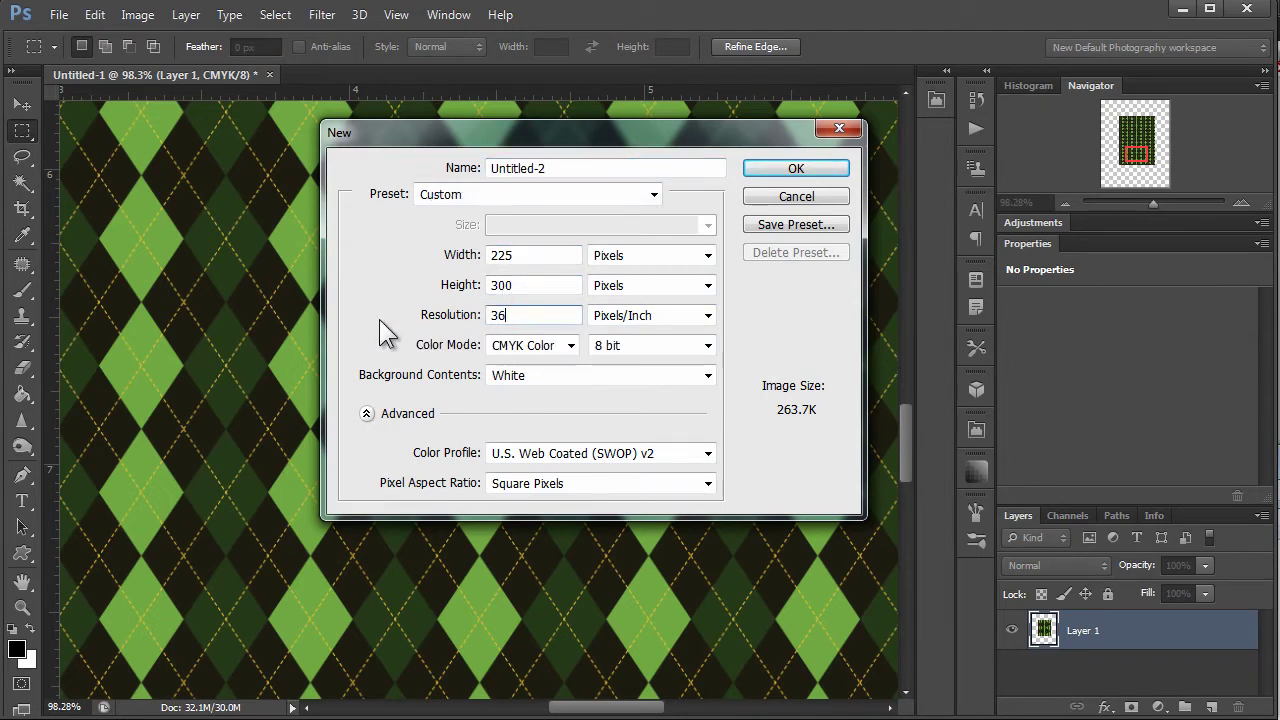
pyautogui.click(653, 196)
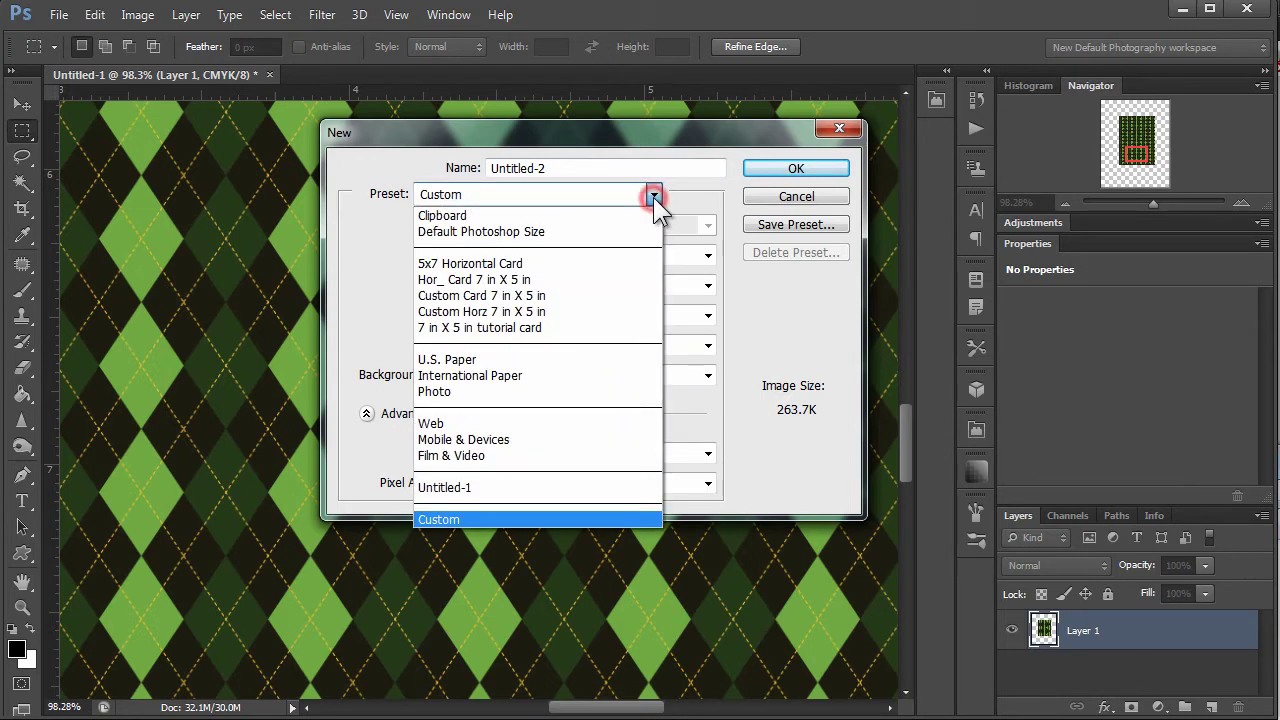
pyautogui.click(467, 362)
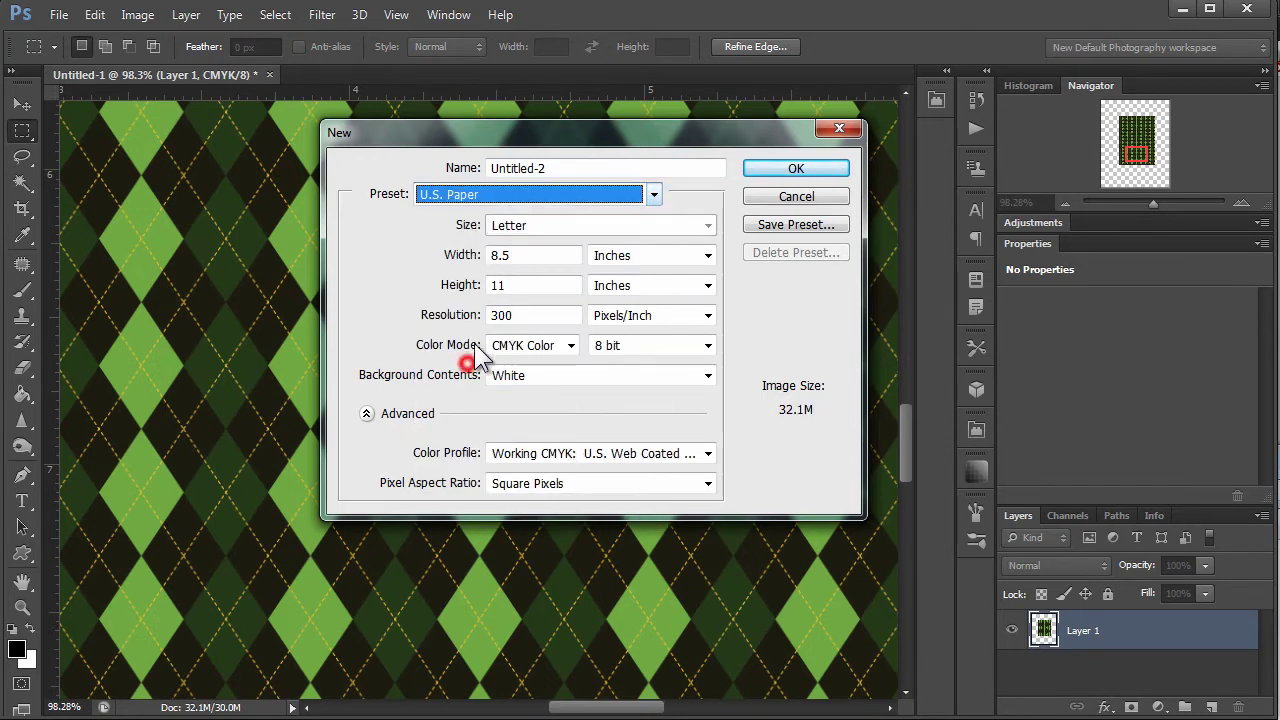
pyautogui.click(764, 175)
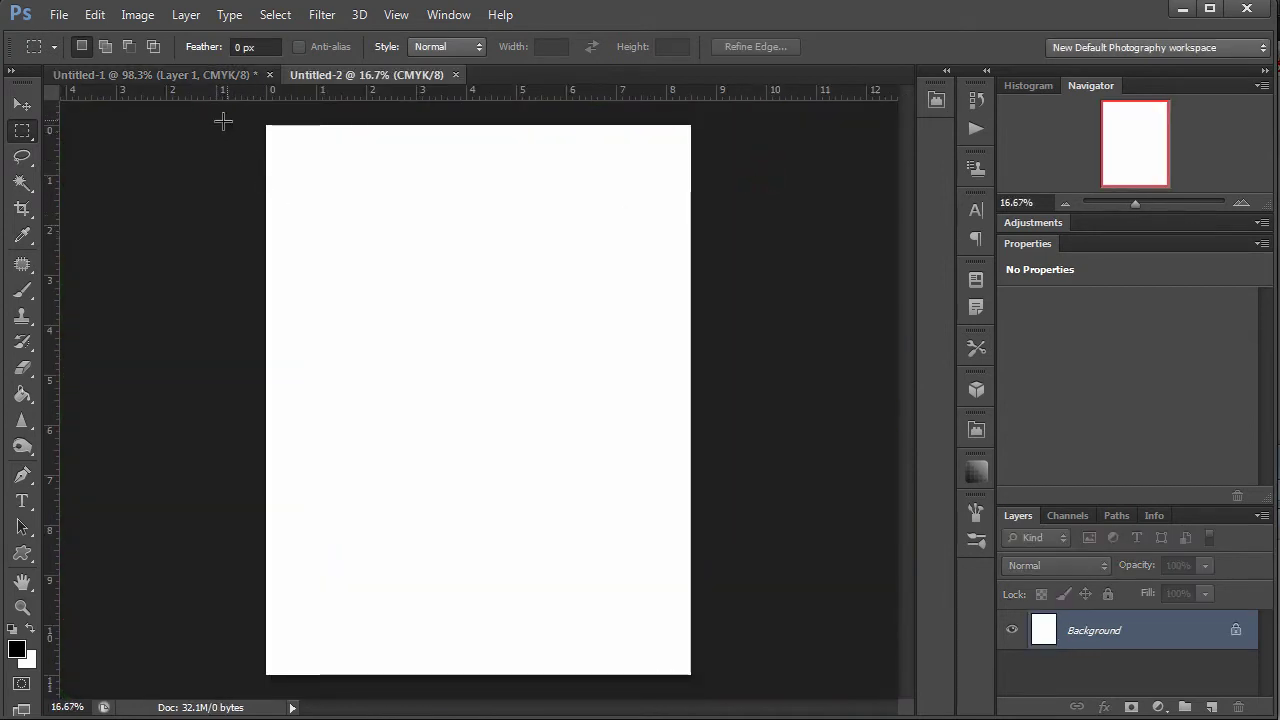
# - Select the whole Untitled-2 page and fill it with the red, tan and black argyle pattern
pyautogui.click(25, 134)
pyautogui.moveTo(264, 122); pyautogui.dragTo(762, 636)
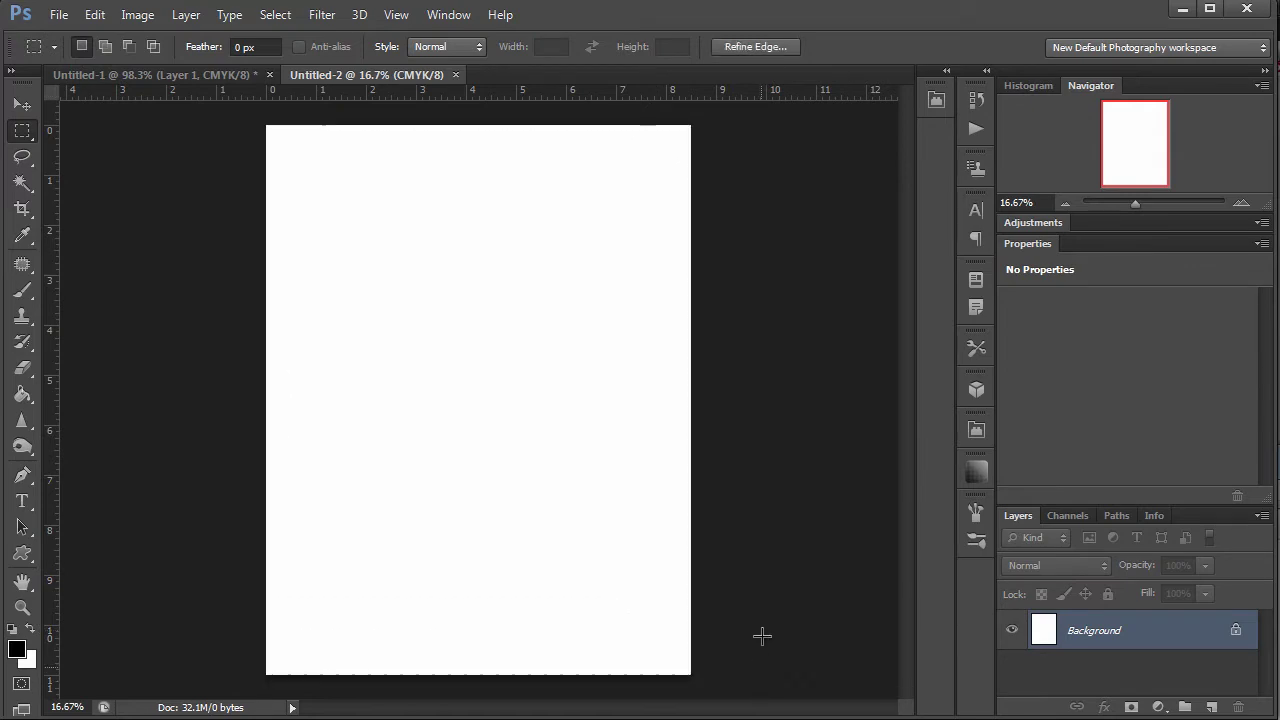
pyautogui.click(98, 14)
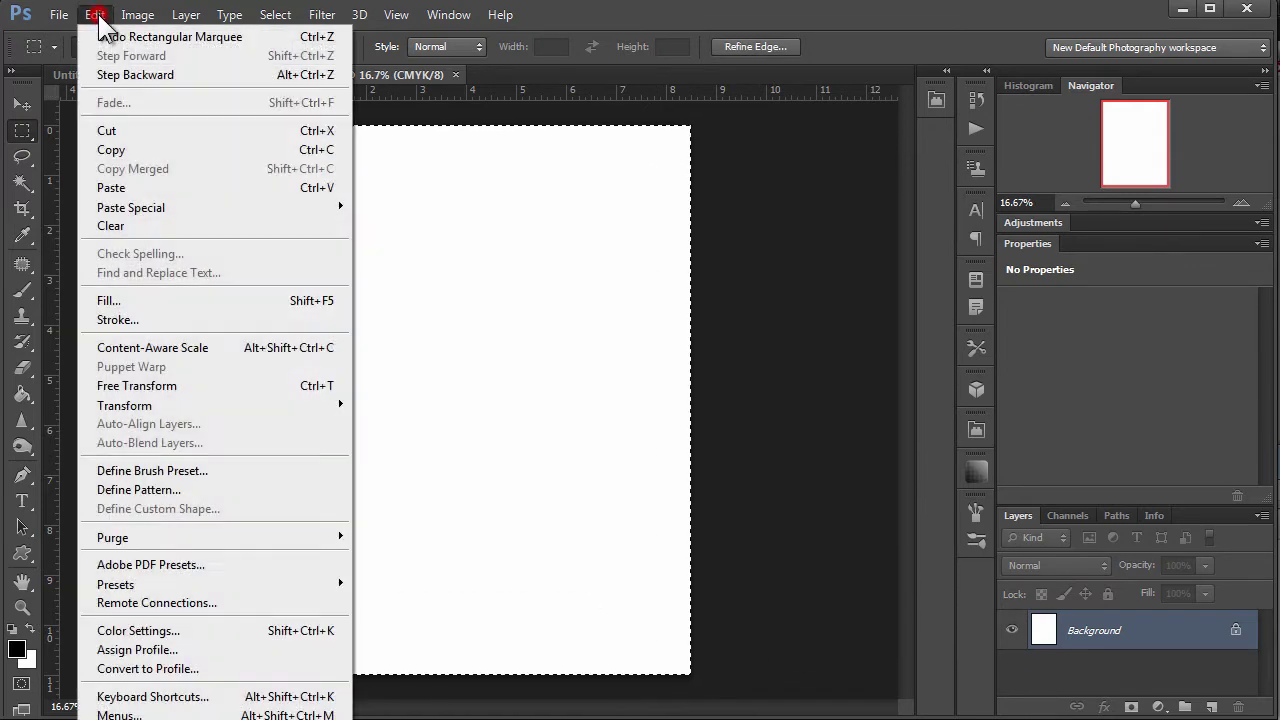
pyautogui.click(116, 300)
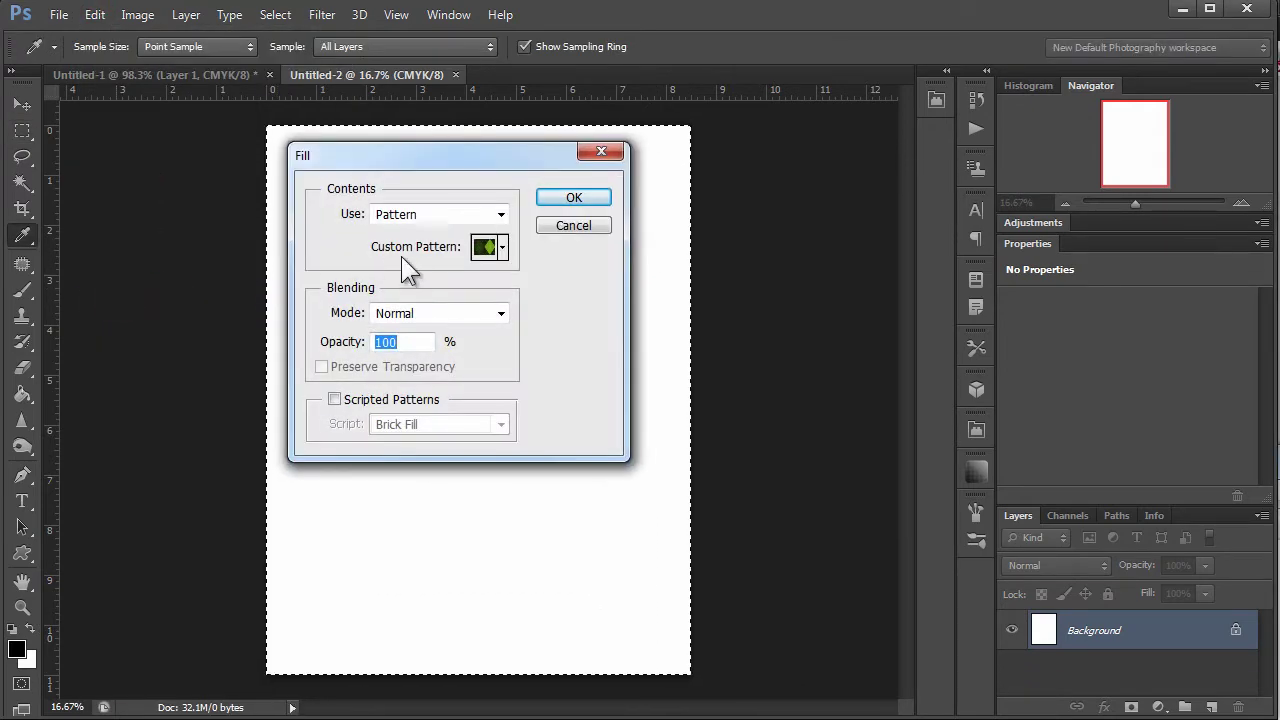
pyautogui.click(494, 250)
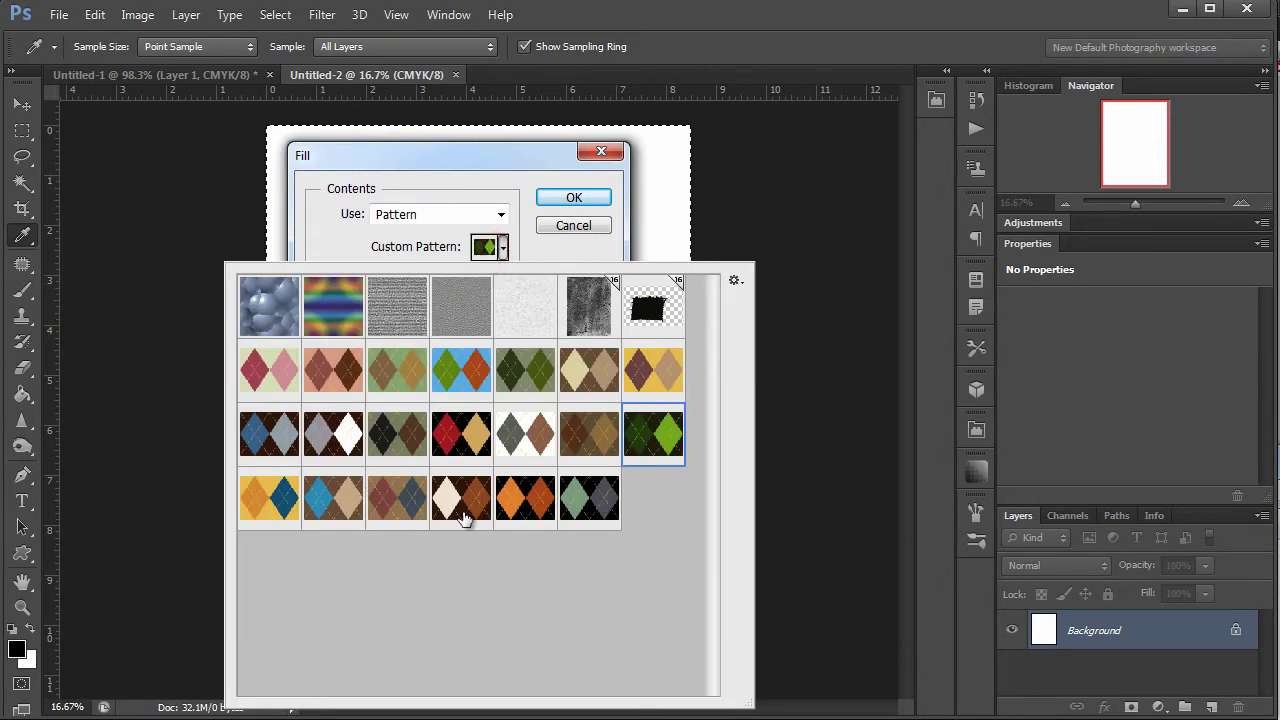
pyautogui.doubleClick(459, 433)
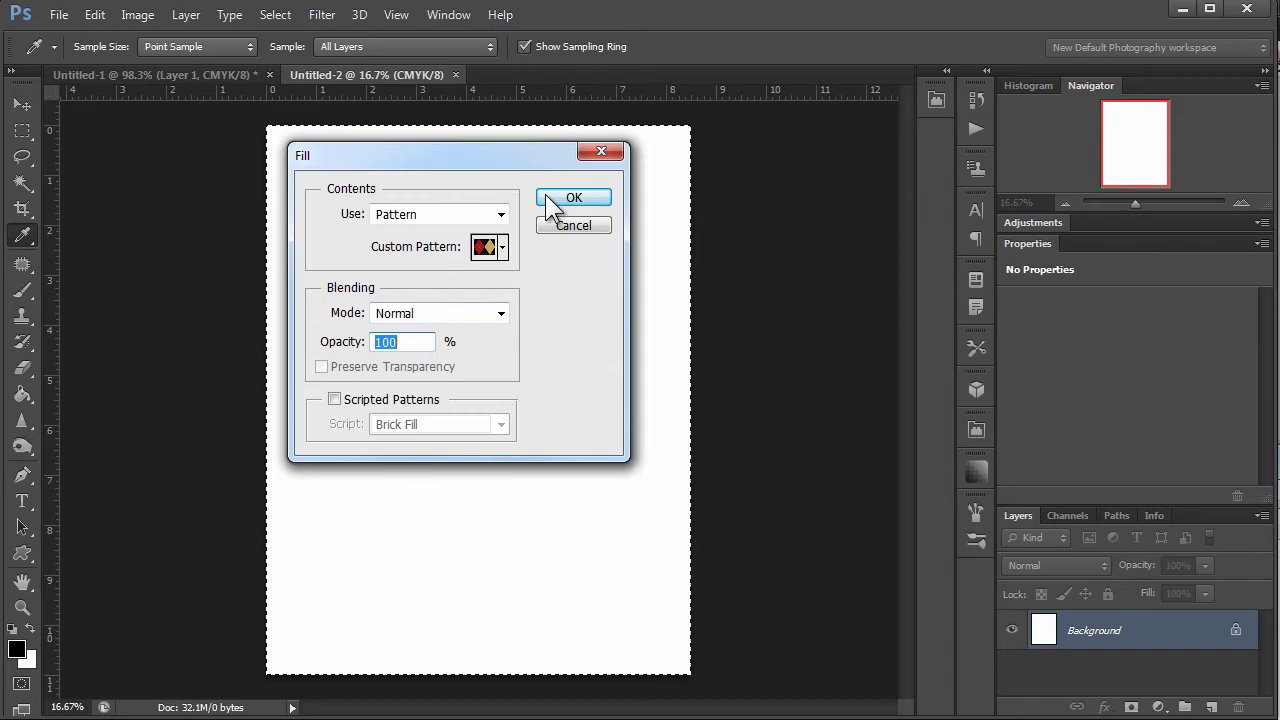
pyautogui.click(546, 196)
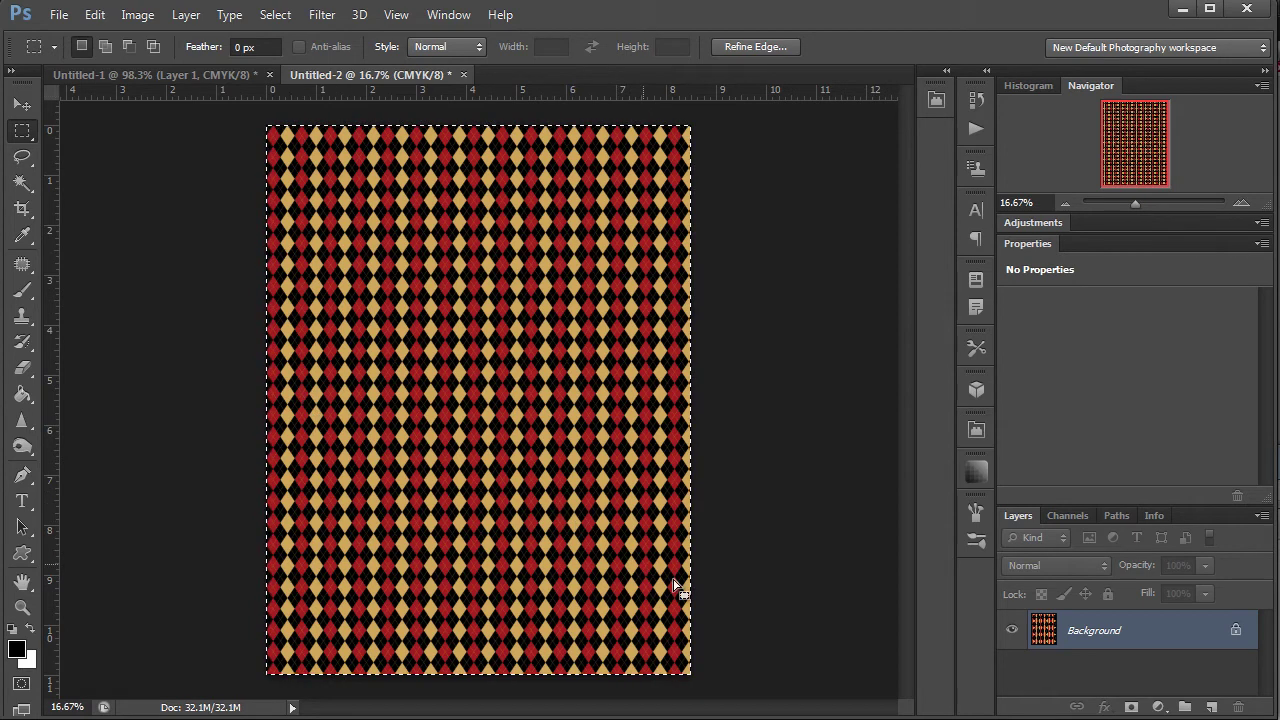
# - Add an empty new layer, deselect the page, and give the Layers panel more room
pyautogui.click(1209, 707)
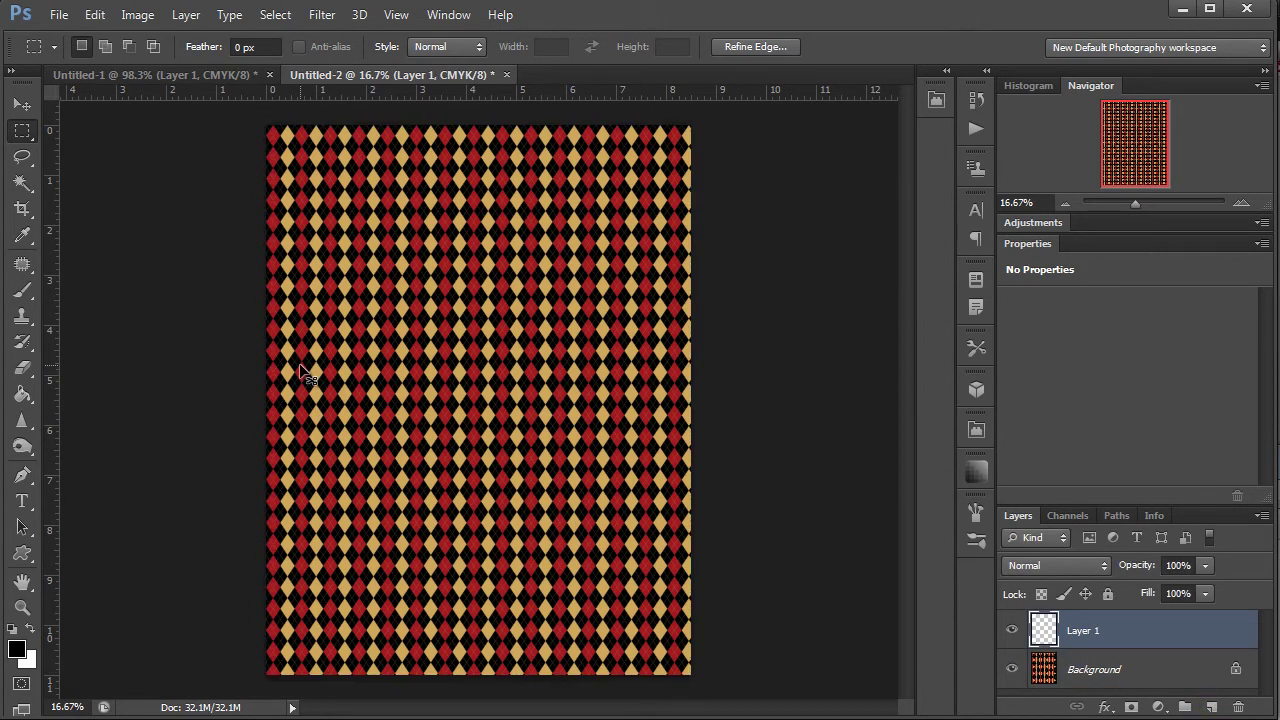
pyautogui.hotkey('ctrl', 'd')
pyautogui.click(1096, 667)
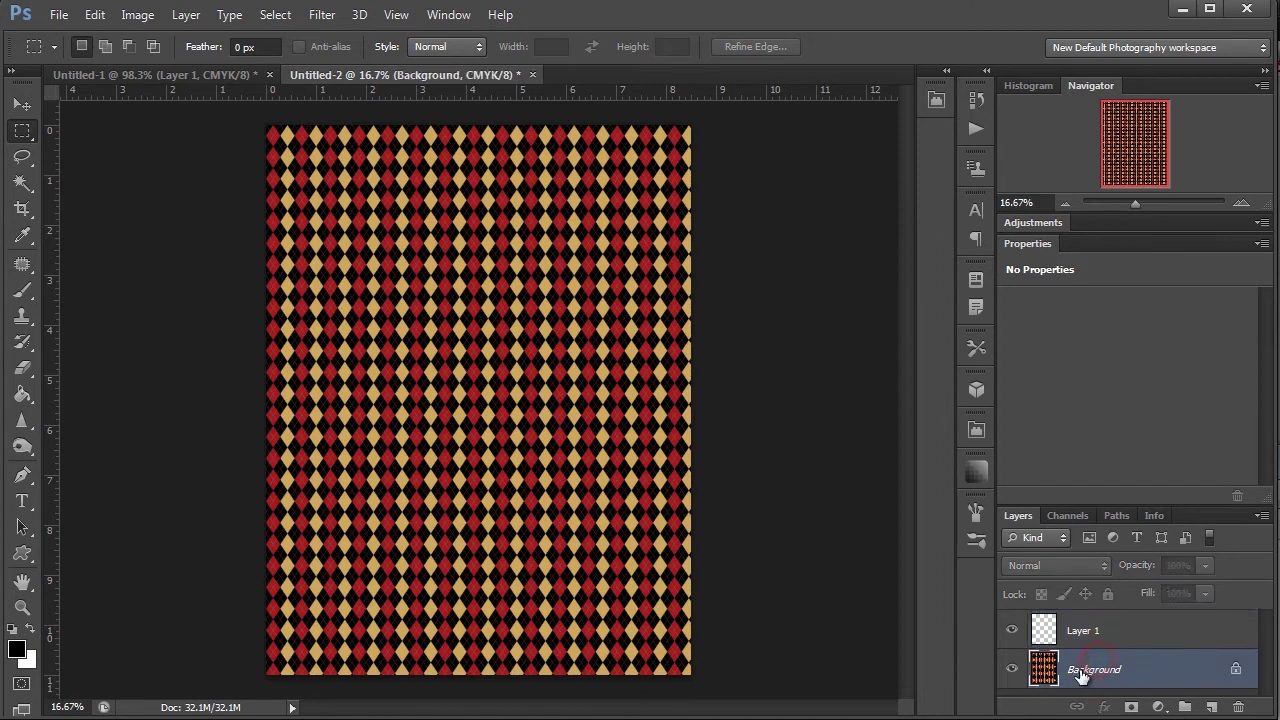
pyautogui.rightClick(1080, 670)
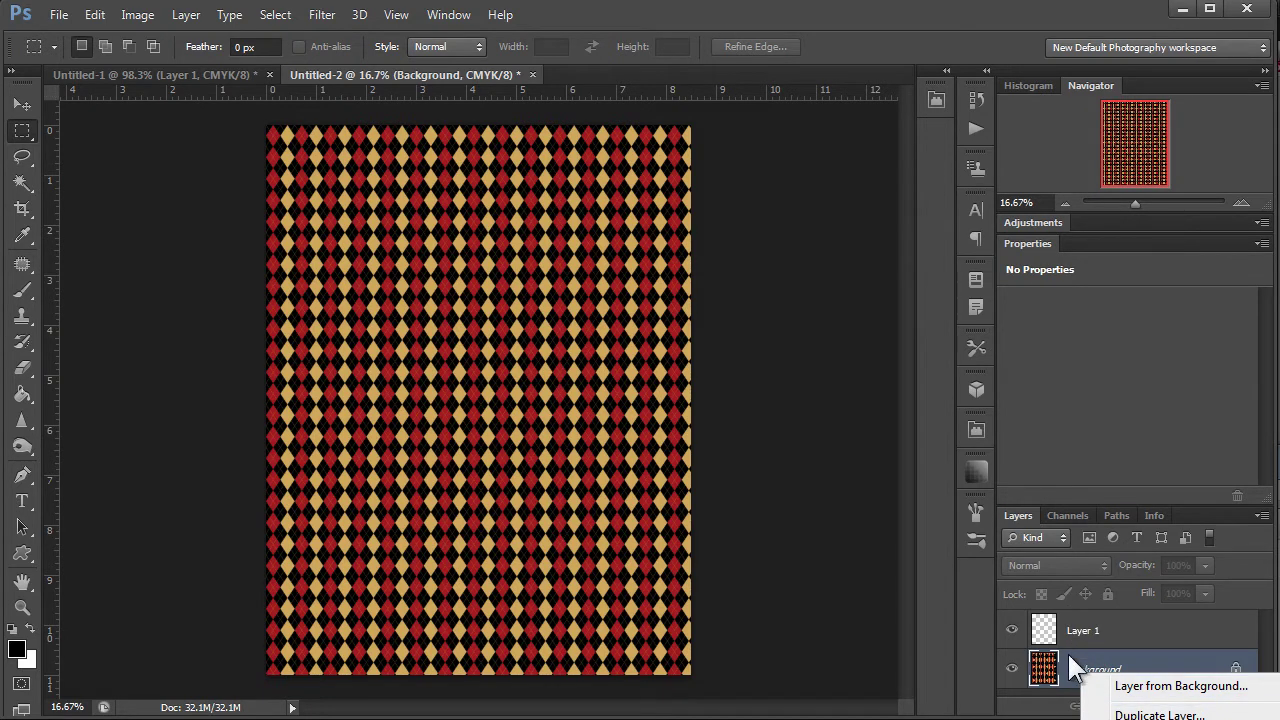
pyautogui.click(1155, 512)
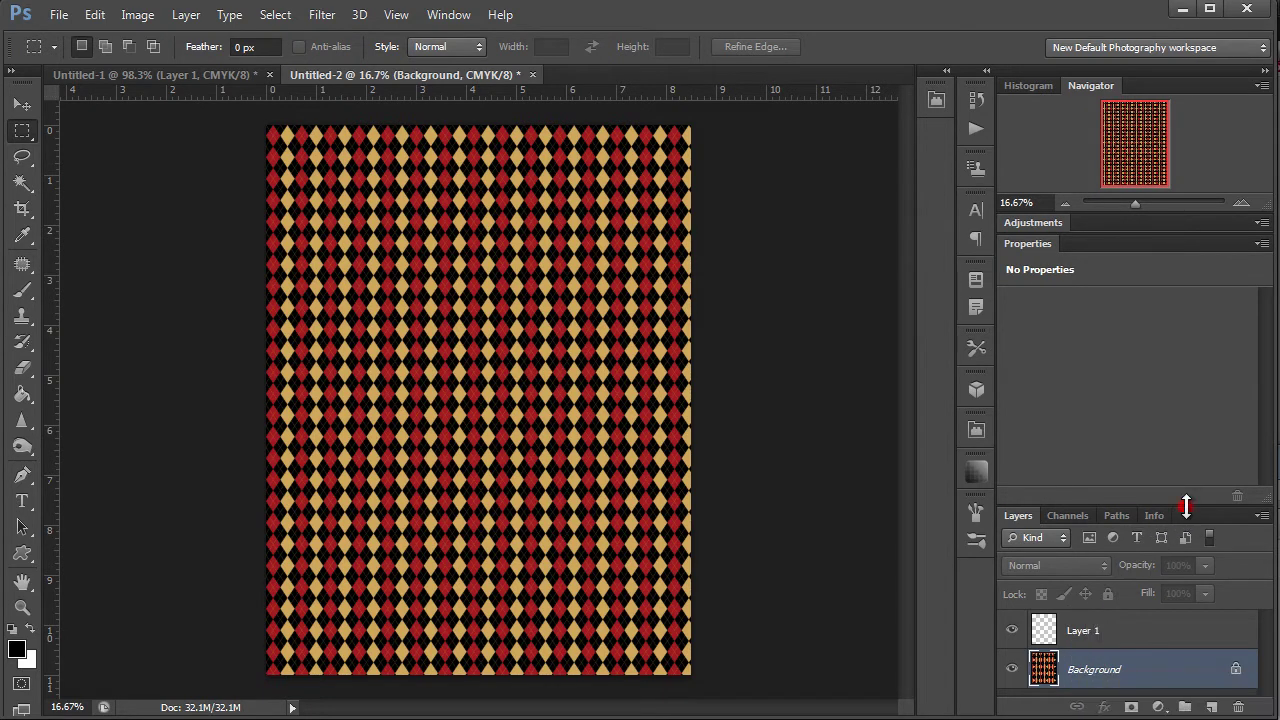
pyautogui.moveTo(1024, 511); pyautogui.dragTo(1028, 239)
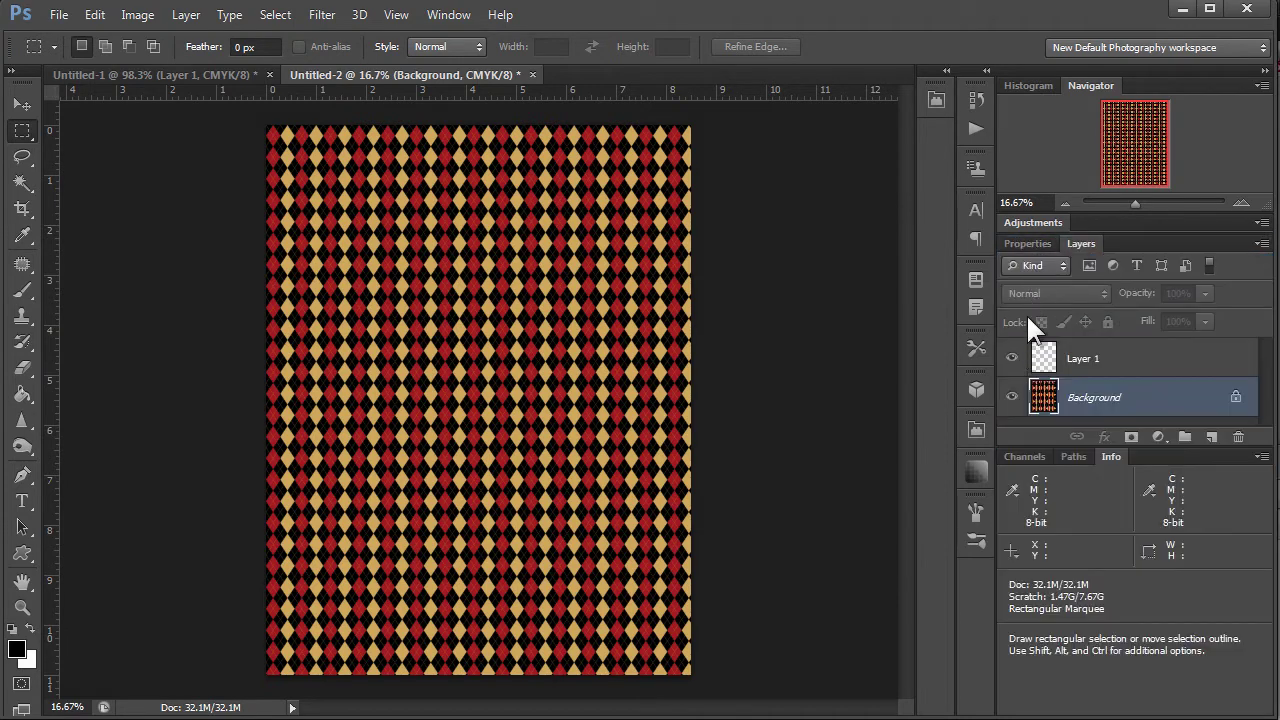
# - Unlock the Background as Layer 0 and convert it to a smart object
pyautogui.rightClick(1051, 393)
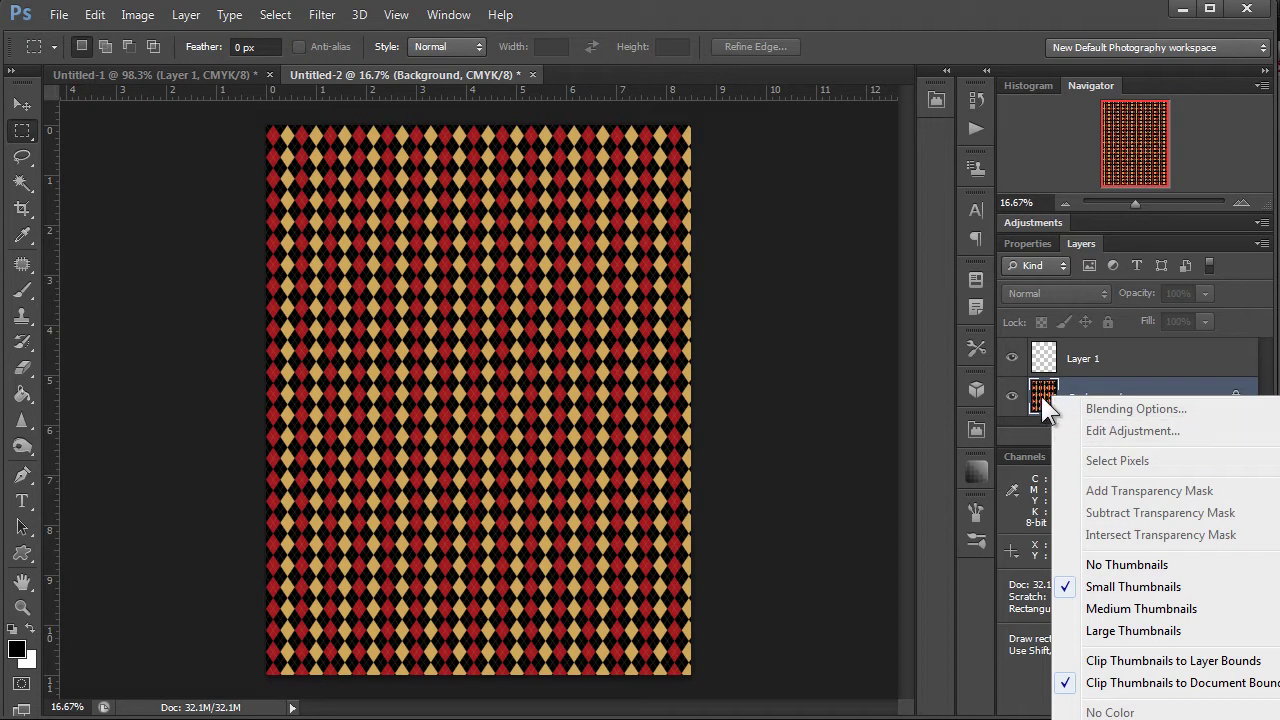
pyautogui.click(1041, 396)
pyautogui.rightClick(1040, 393)
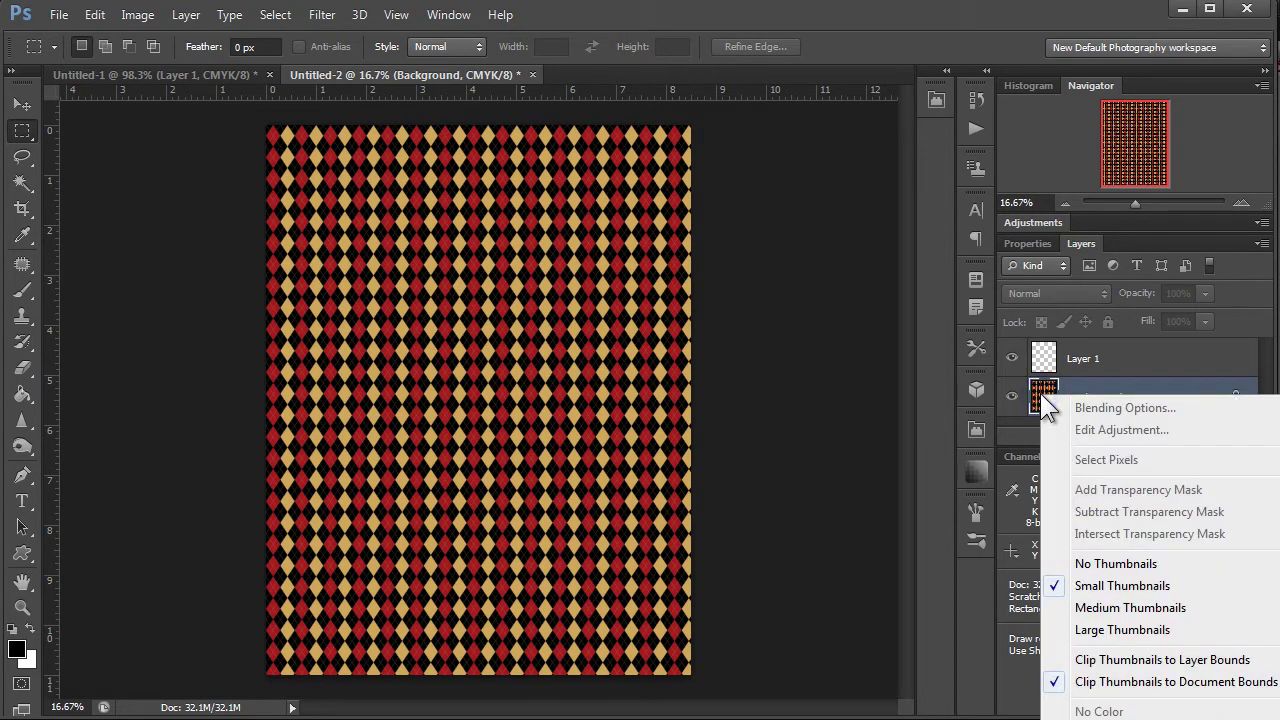
pyautogui.click(1088, 358)
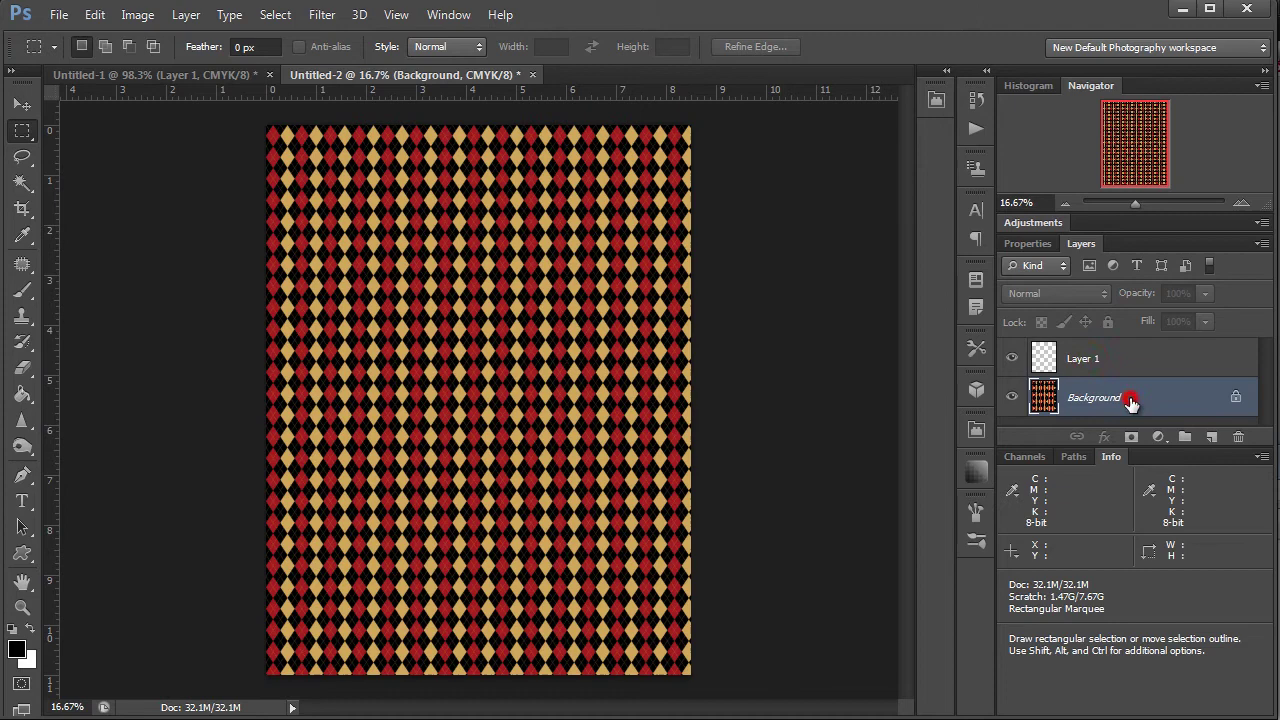
pyautogui.doubleClick(1131, 400)
pyautogui.click(778, 244)
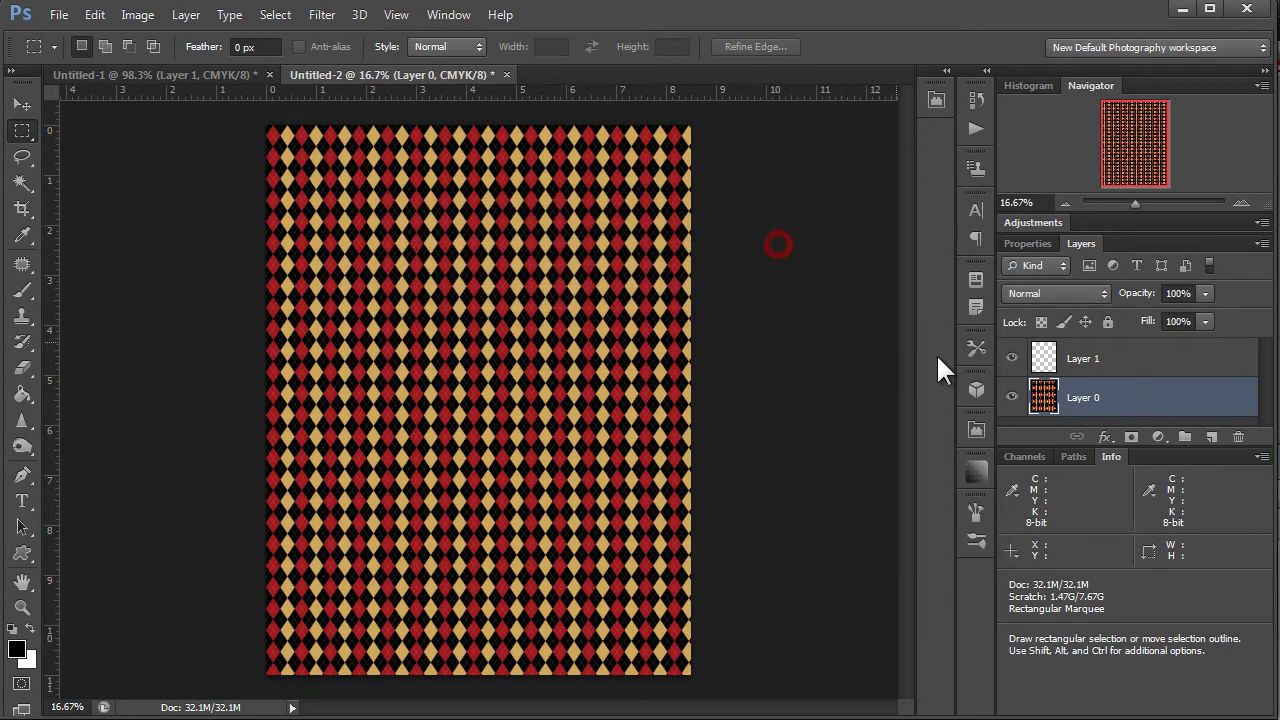
pyautogui.rightClick(1060, 397)
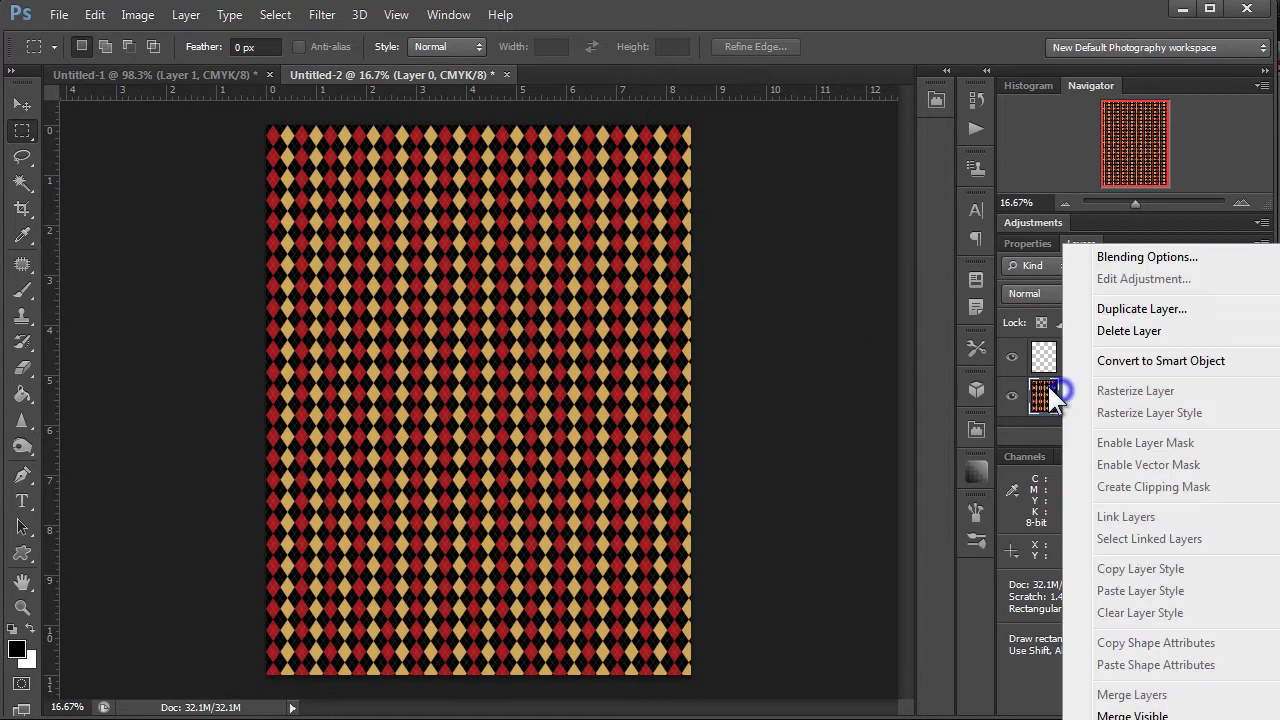
pyautogui.click(1098, 361)
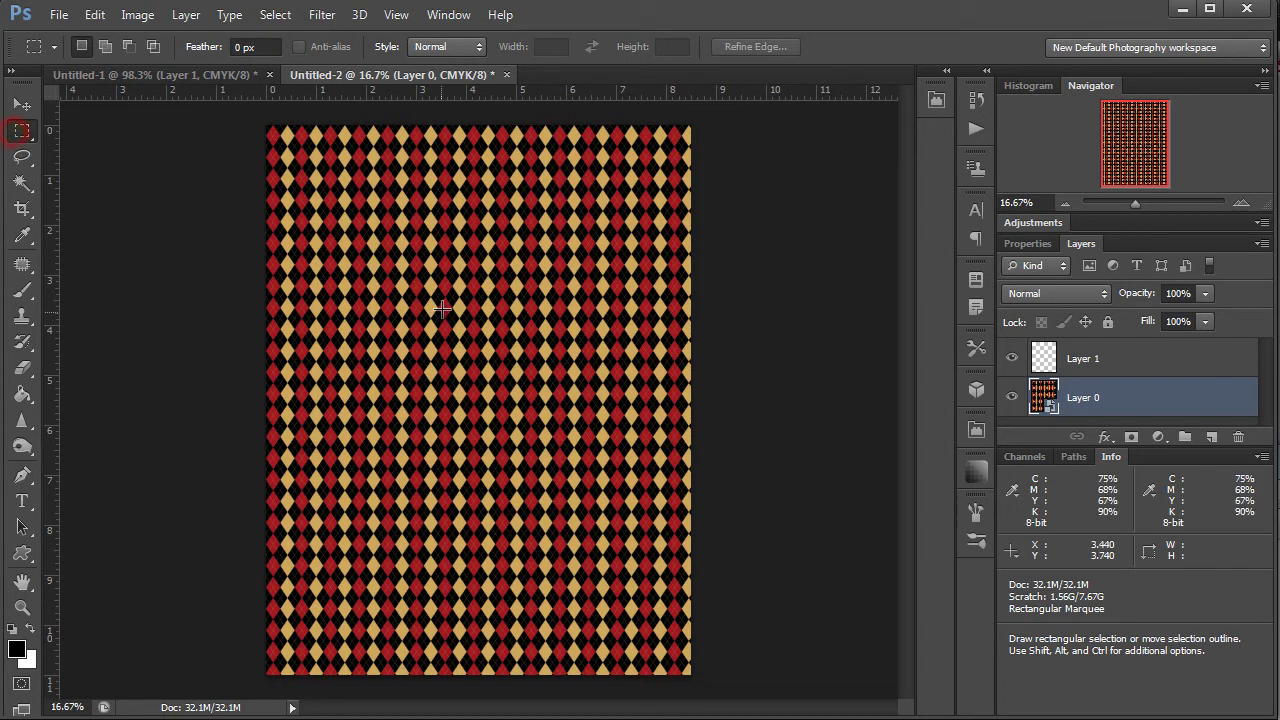
# - Copy a large centre rectangle of the pattern onto a new Layer 2 and view it alone
pyautogui.moveTo(407, 272); pyautogui.dragTo(568, 463)
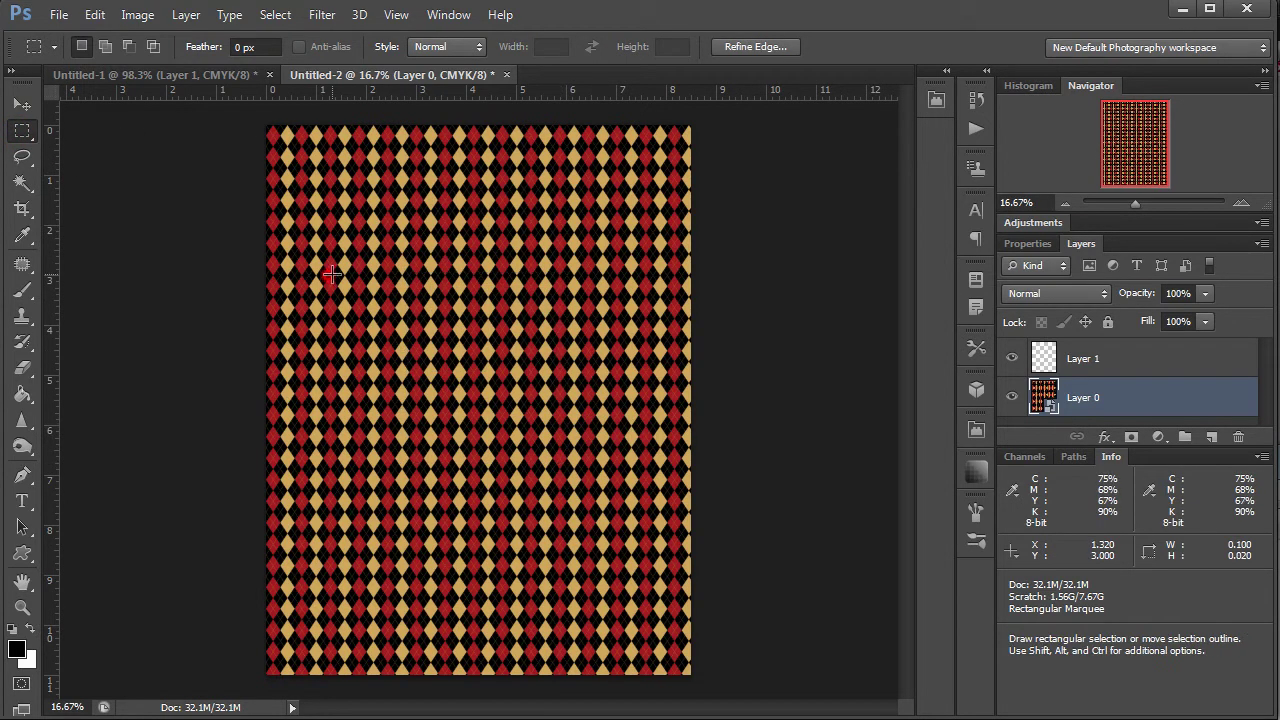
pyautogui.moveTo(332, 214); pyautogui.dragTo(583, 591)
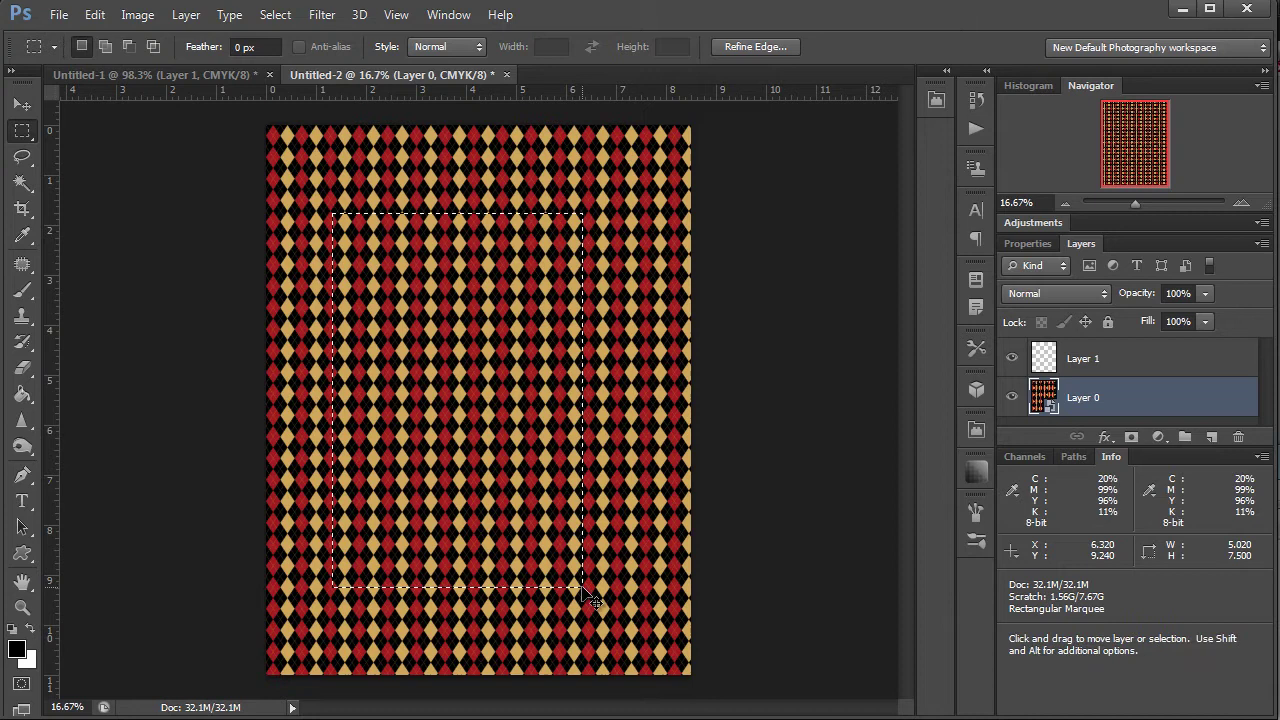
pyautogui.hotkey('ctrl', 'j')
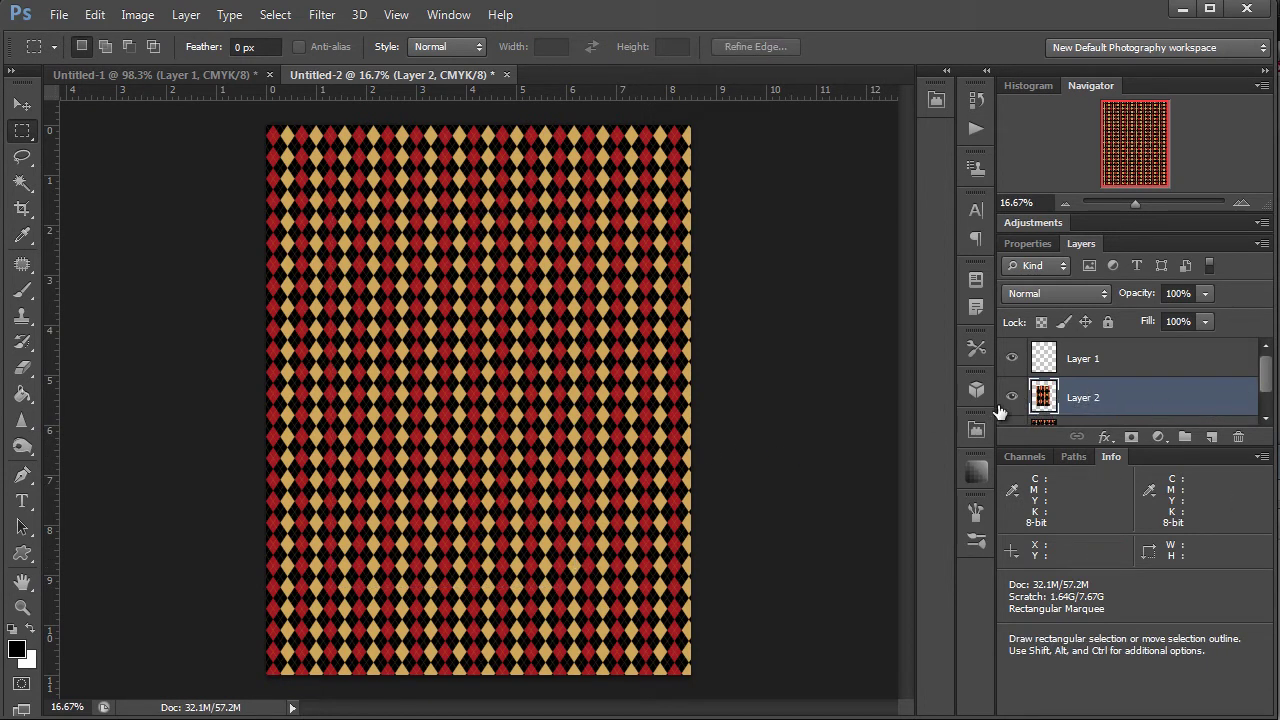
pyautogui.scroll(-1, 1097, 409)
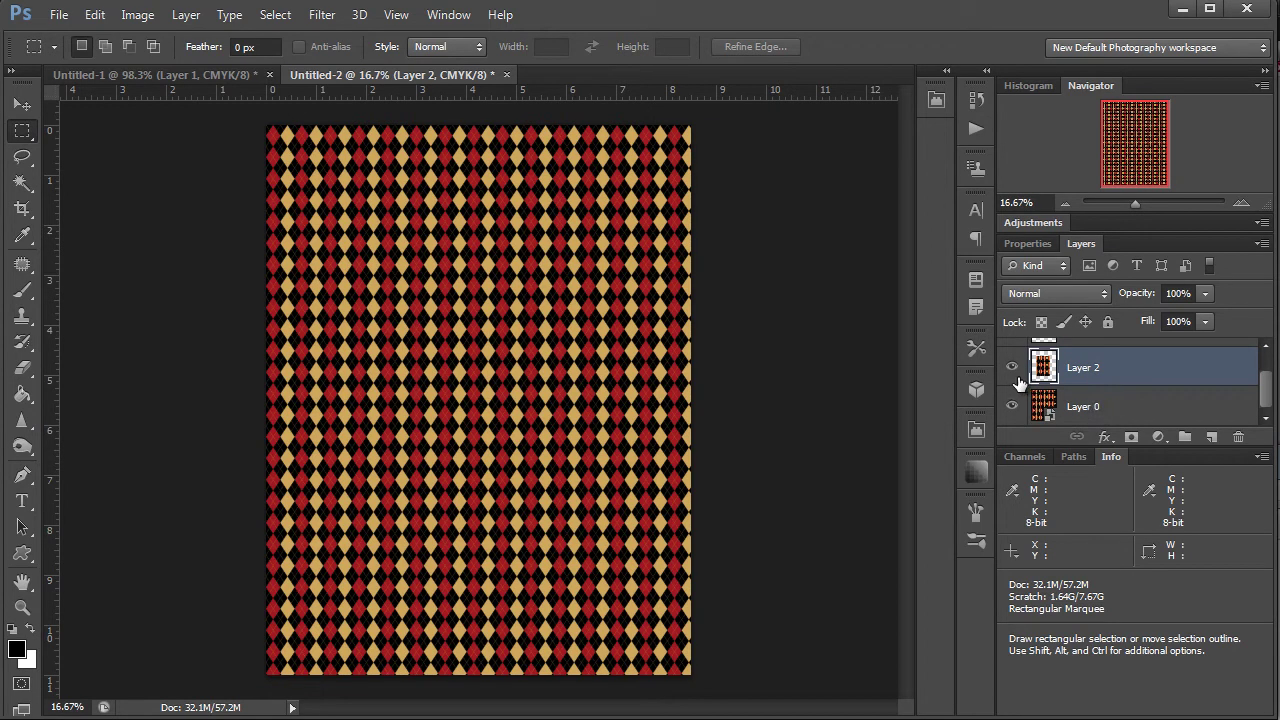
pyautogui.click(1012, 406)
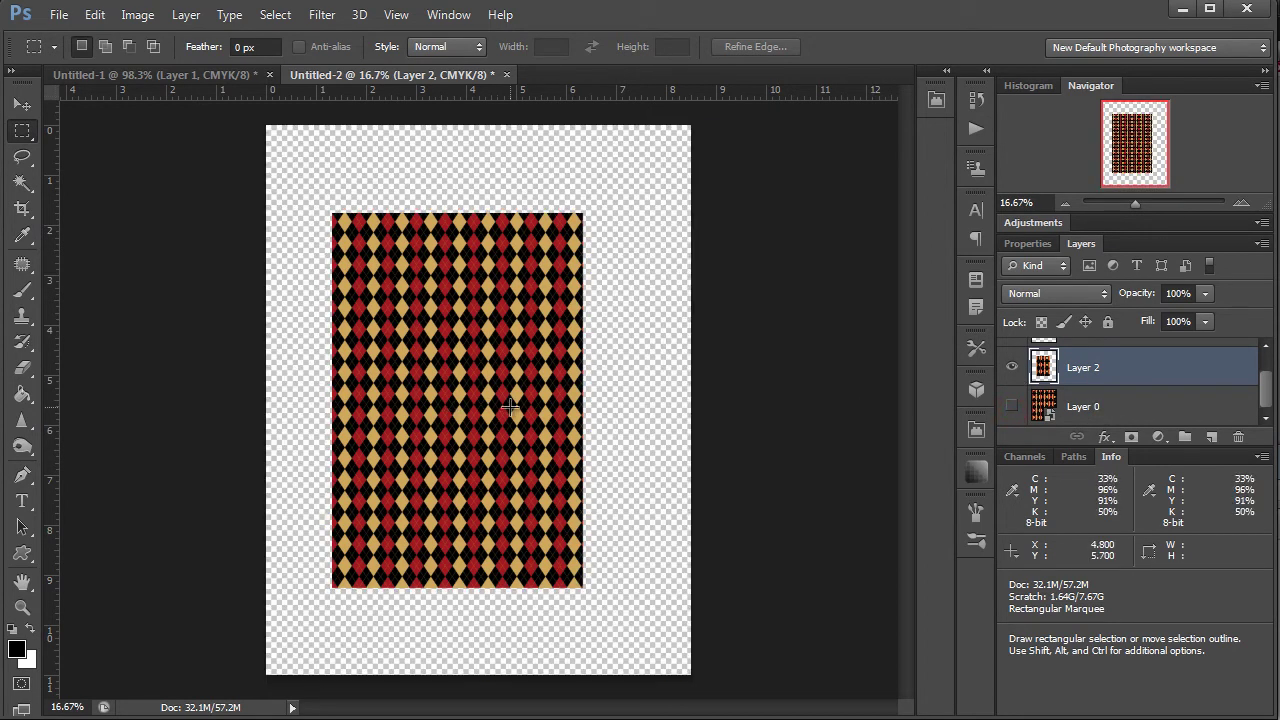
# - Zoom in to compare detail by toggling Layer 0 and Layer 2, then select the whole canvas
pyautogui.press('z')
pyautogui.moveTo(517, 404); pyautogui.dragTo(668, 410)
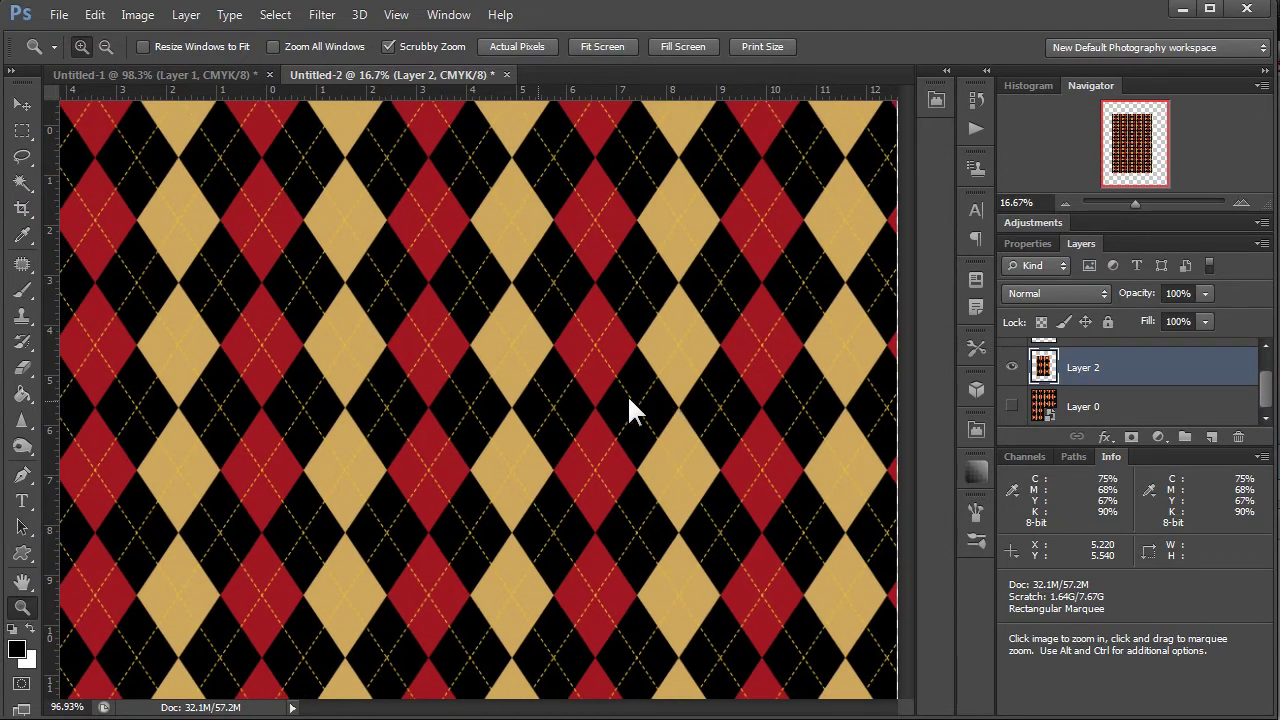
pyautogui.press('m')
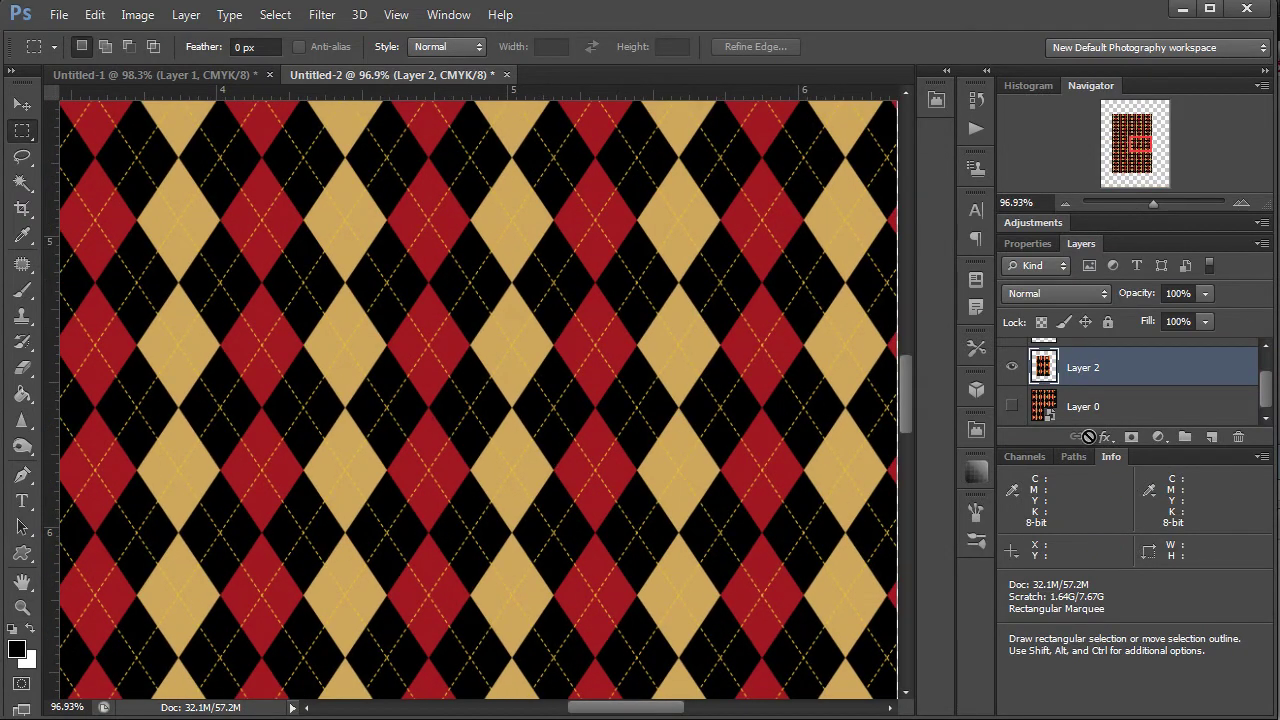
pyautogui.click(1014, 405)
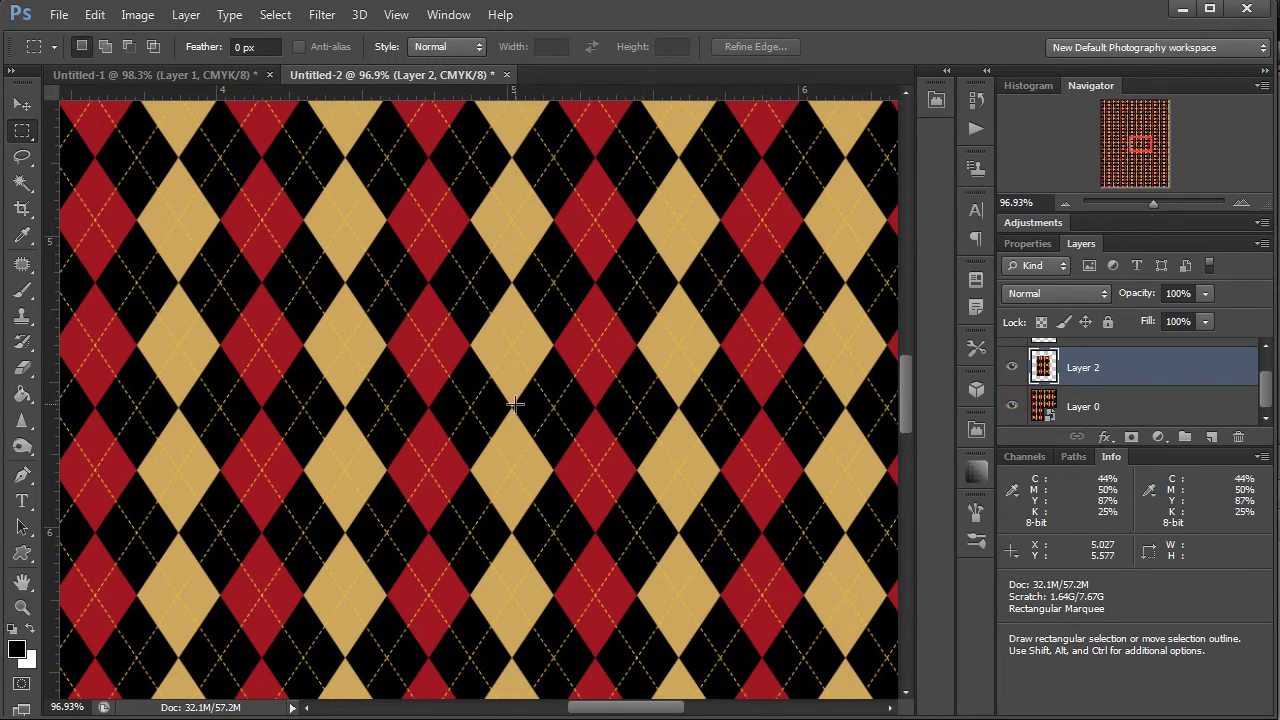
pyautogui.click(1012, 367)
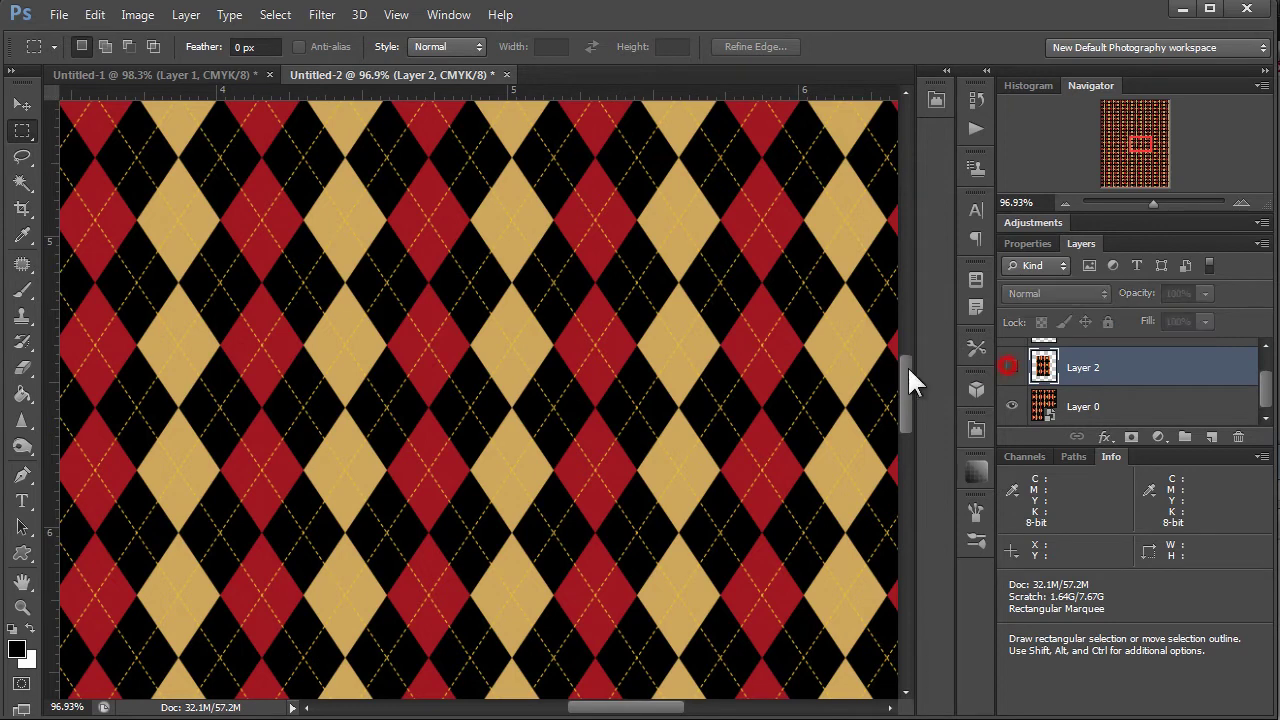
pyautogui.click(1013, 368)
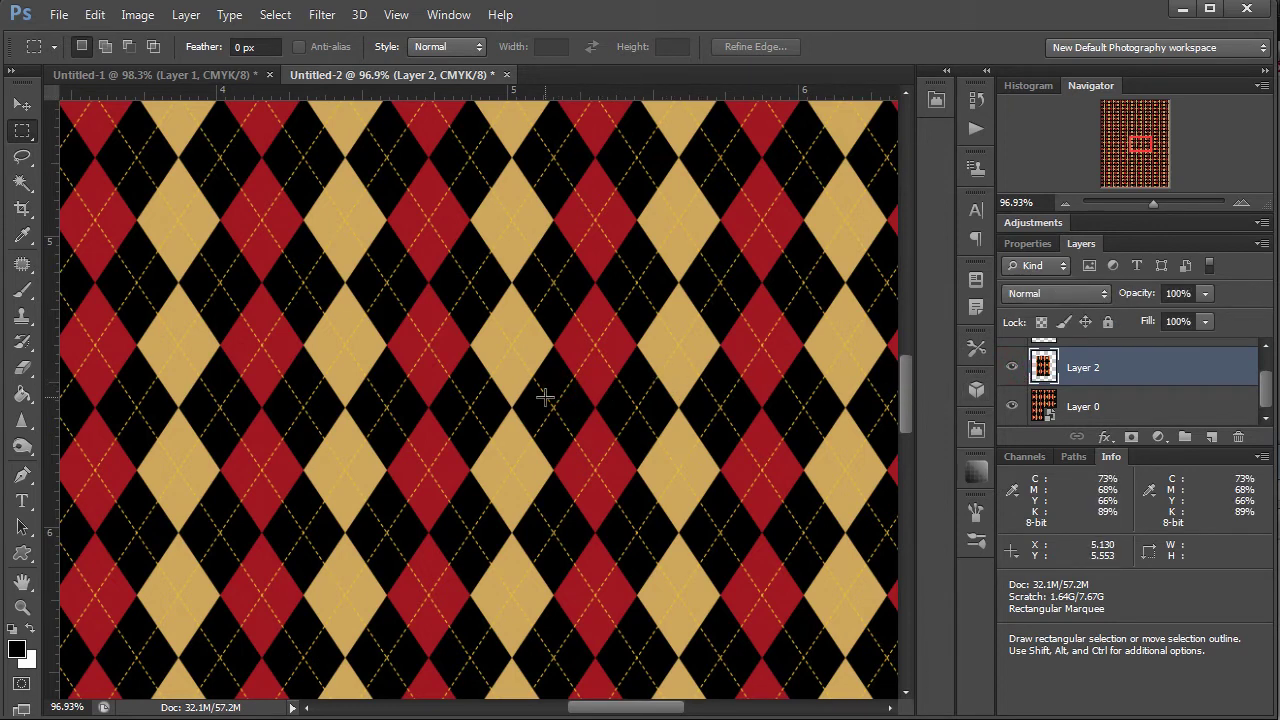
pyautogui.hotkey('ctrl', 'a')
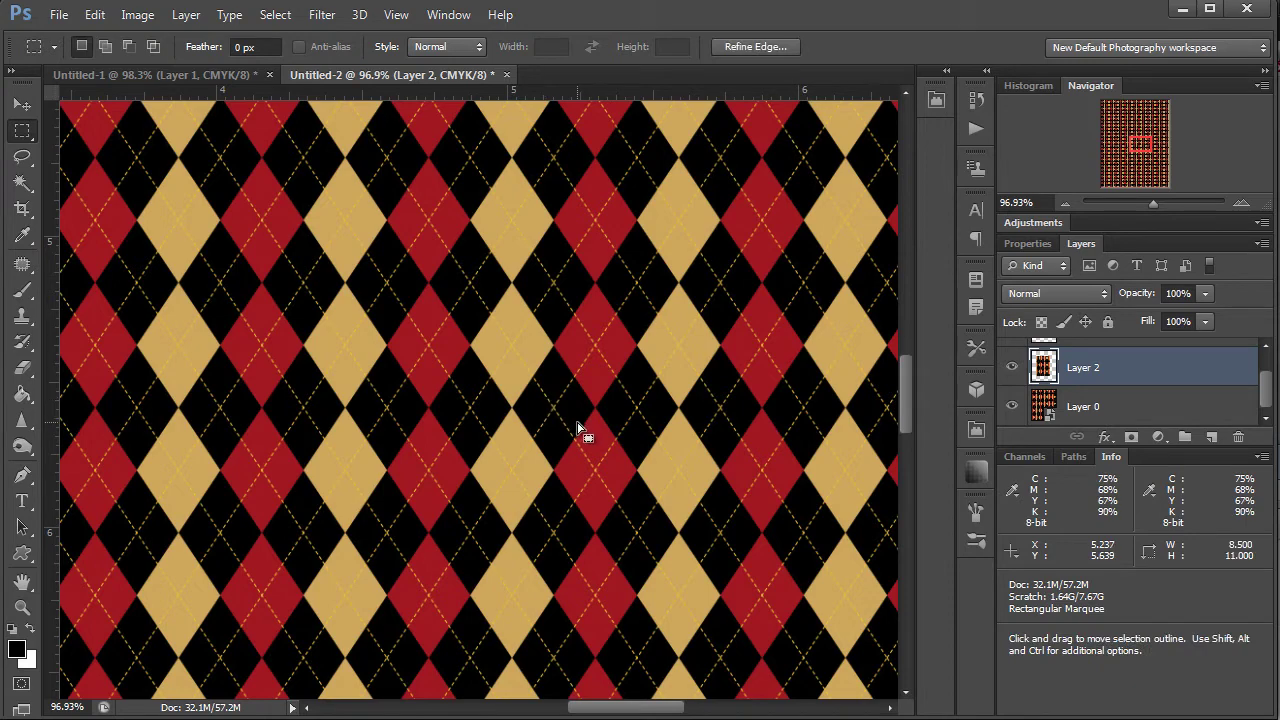
# - Zoom out to the full page, hide Layer 0, and make Layer 2 active with nothing selected
pyautogui.press('z')
pyautogui.moveTo(586, 429); pyautogui.dragTo(432, 452)
pyautogui.press('m')
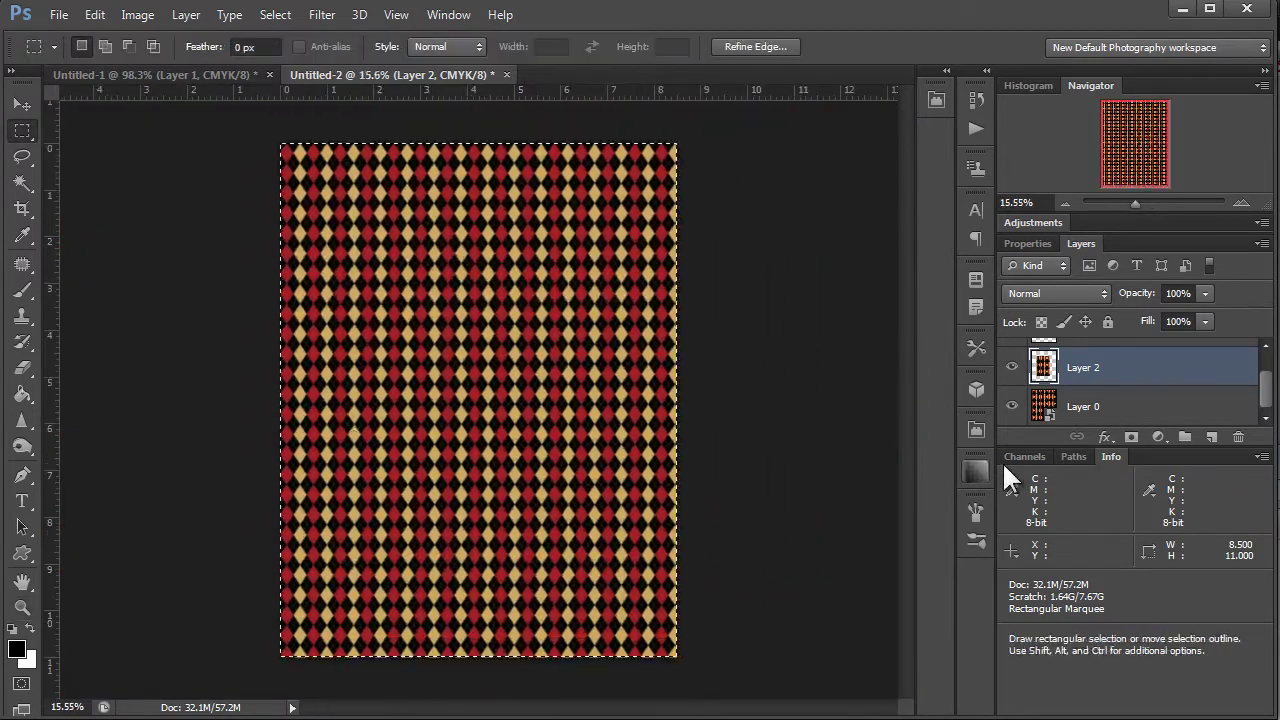
pyautogui.click(1012, 406)
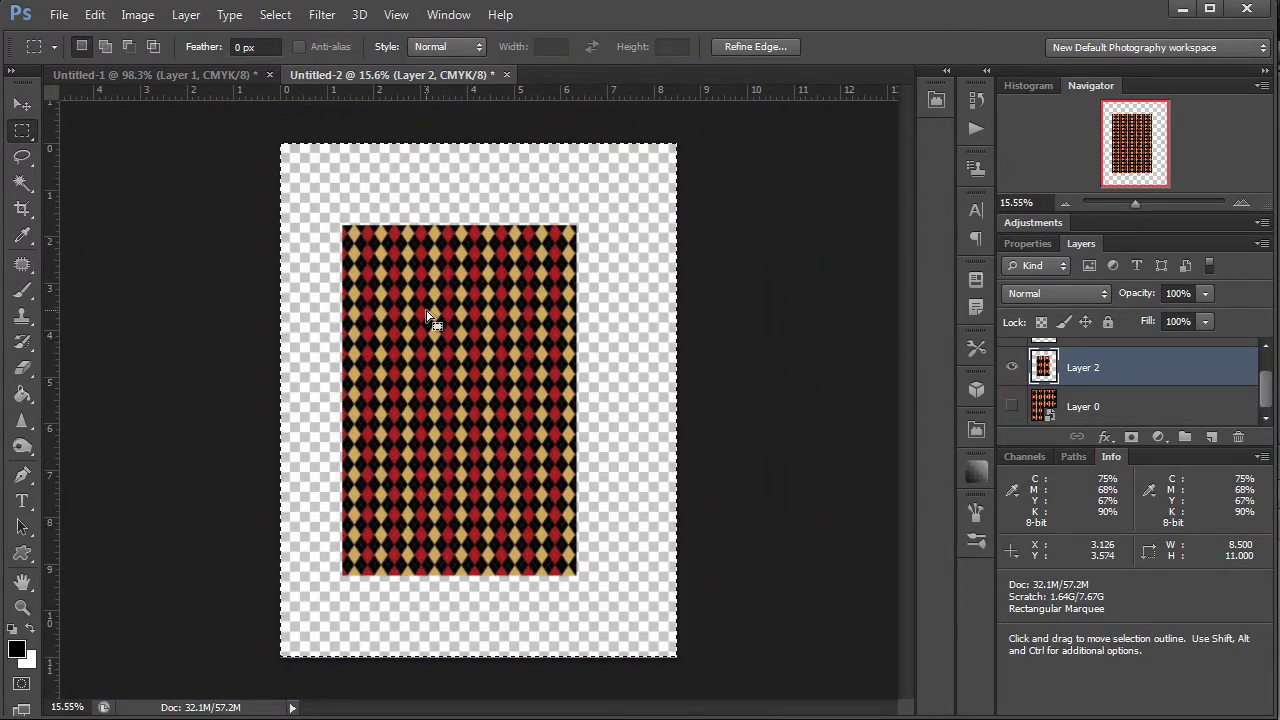
pyautogui.click(424, 305)
pyautogui.moveTo(339, 220); pyautogui.dragTo(488, 484)
pyautogui.click(1045, 367)
pyautogui.hotkey('ctrl', 'd')
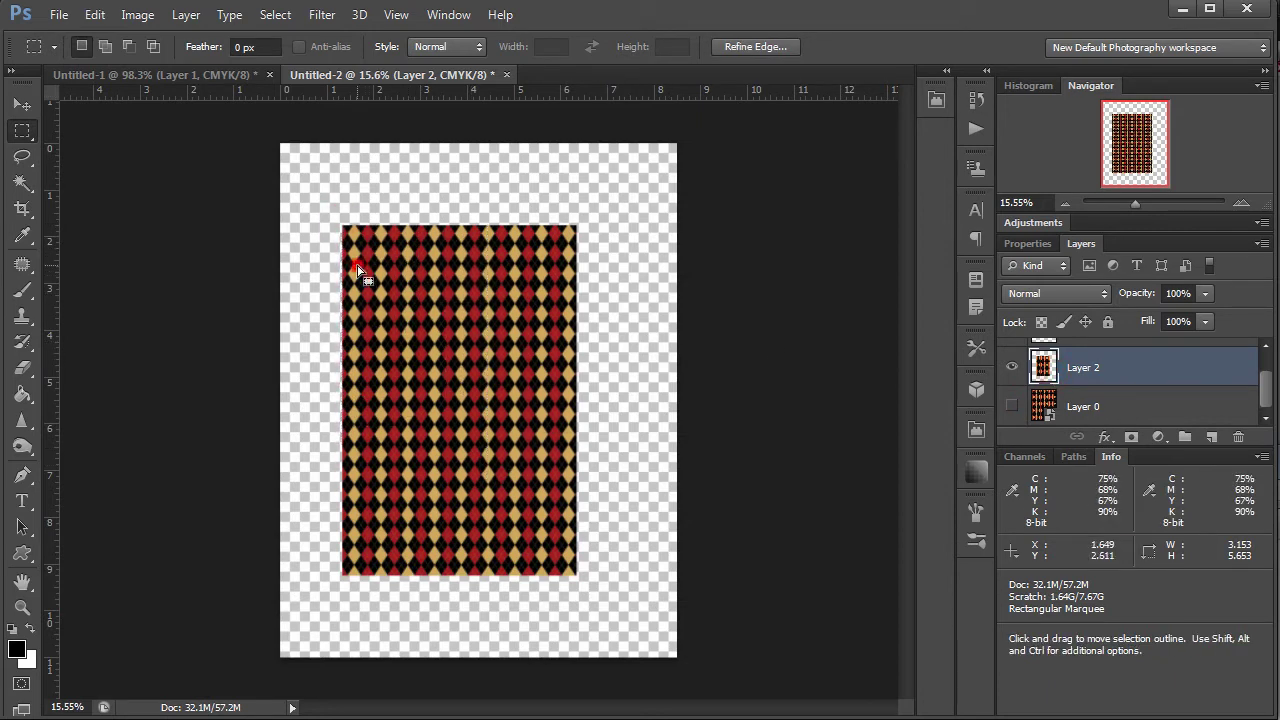
# - Scale Layer 2's pattern down to a tiny patch near the page's lower-left corner
pyautogui.hotkey('ctrl', 't')
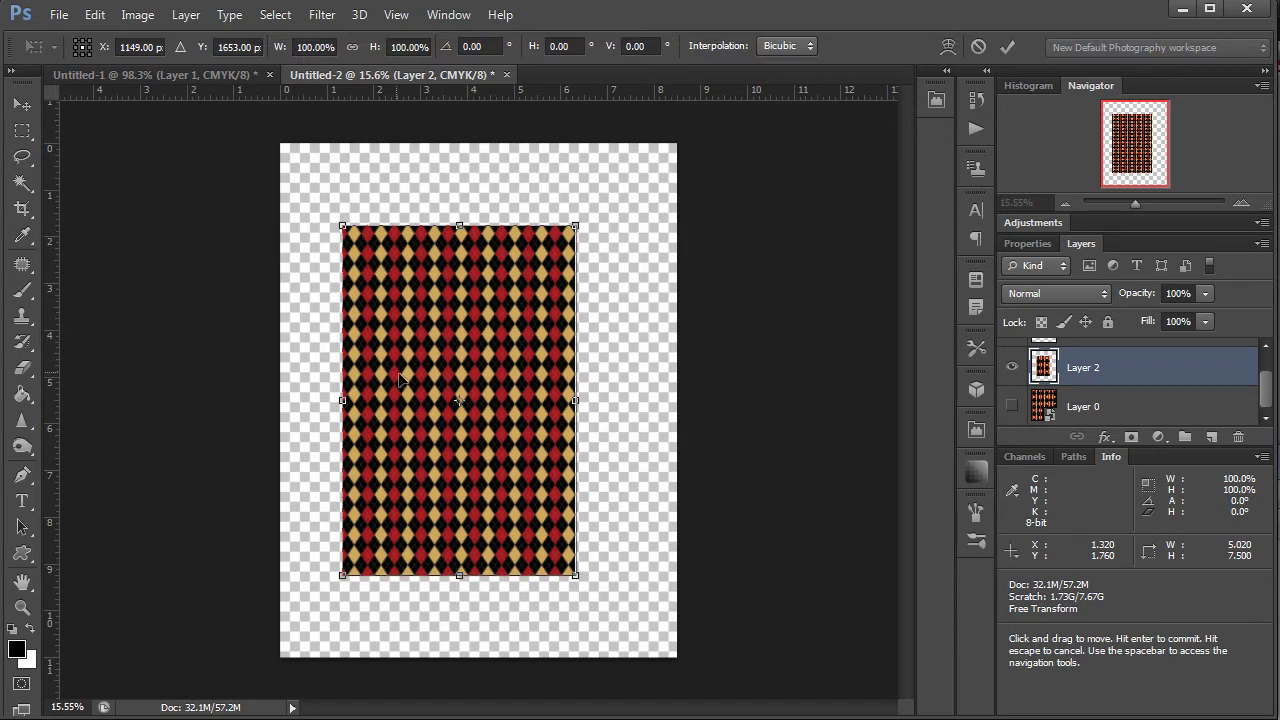
pyautogui.moveTo(575, 226); pyautogui.dragTo(366, 572)
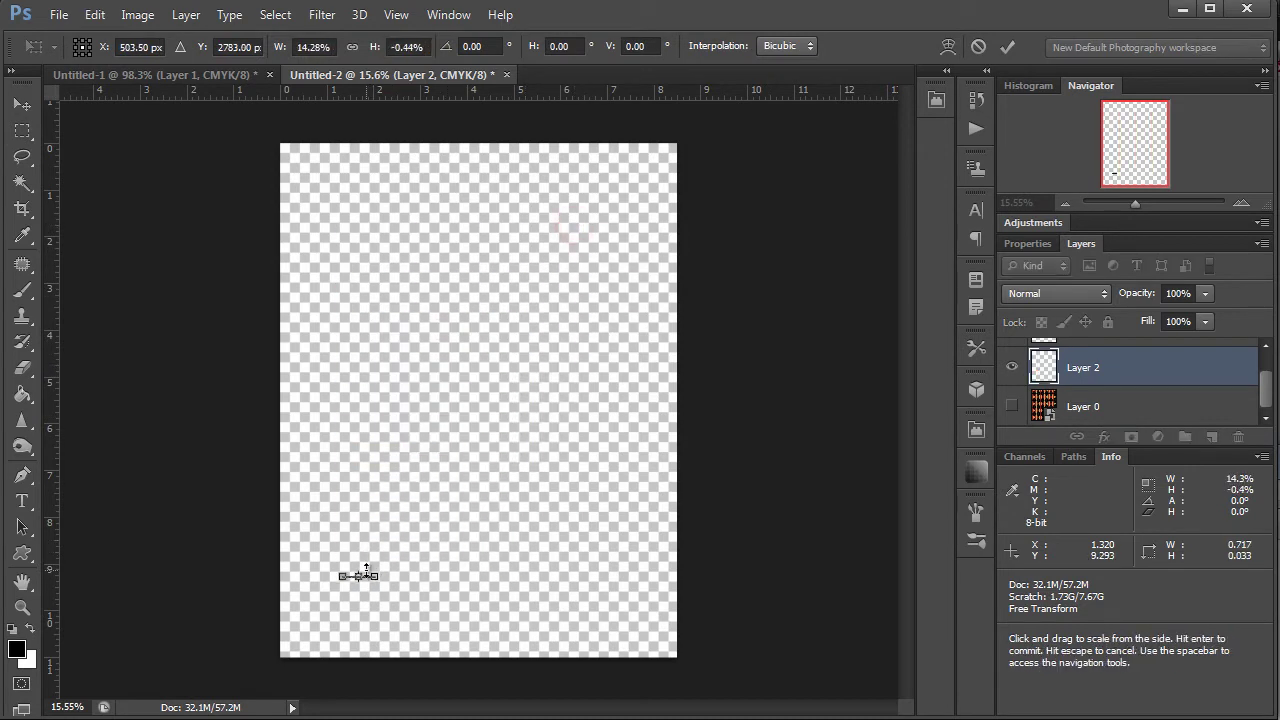
pyautogui.press('Return')
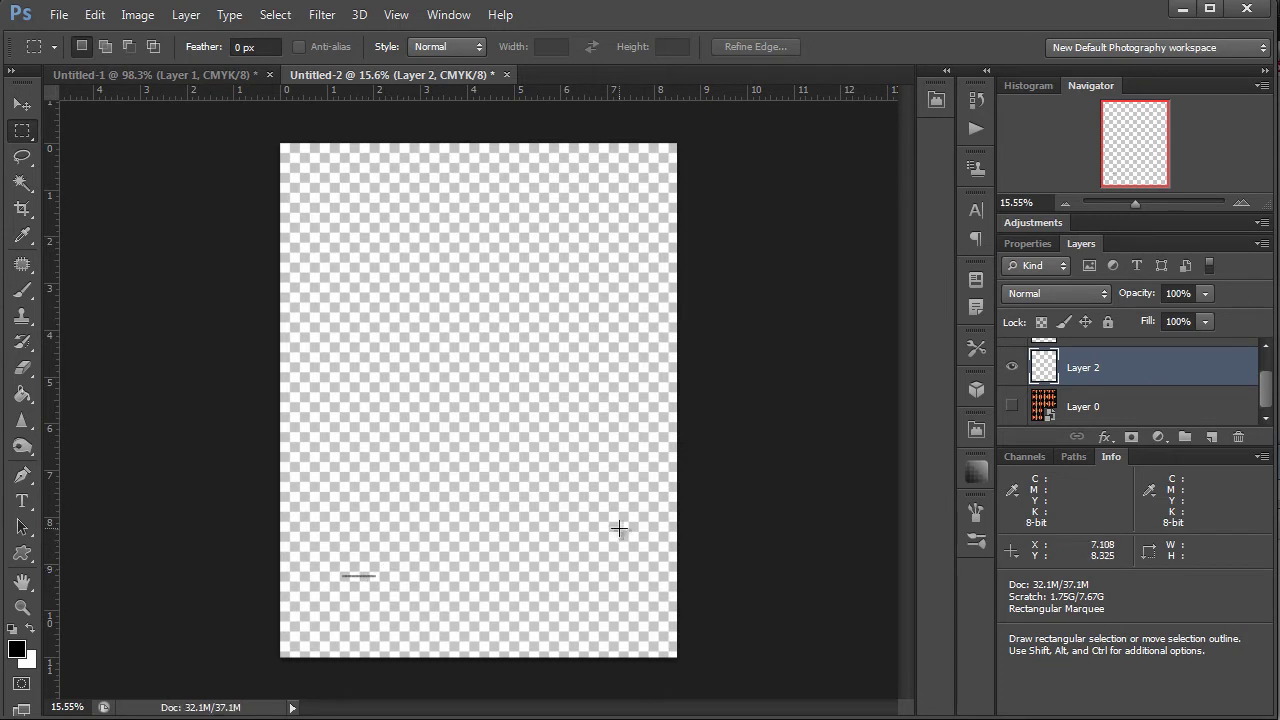
pyautogui.hotkey('ctrl', 'z')
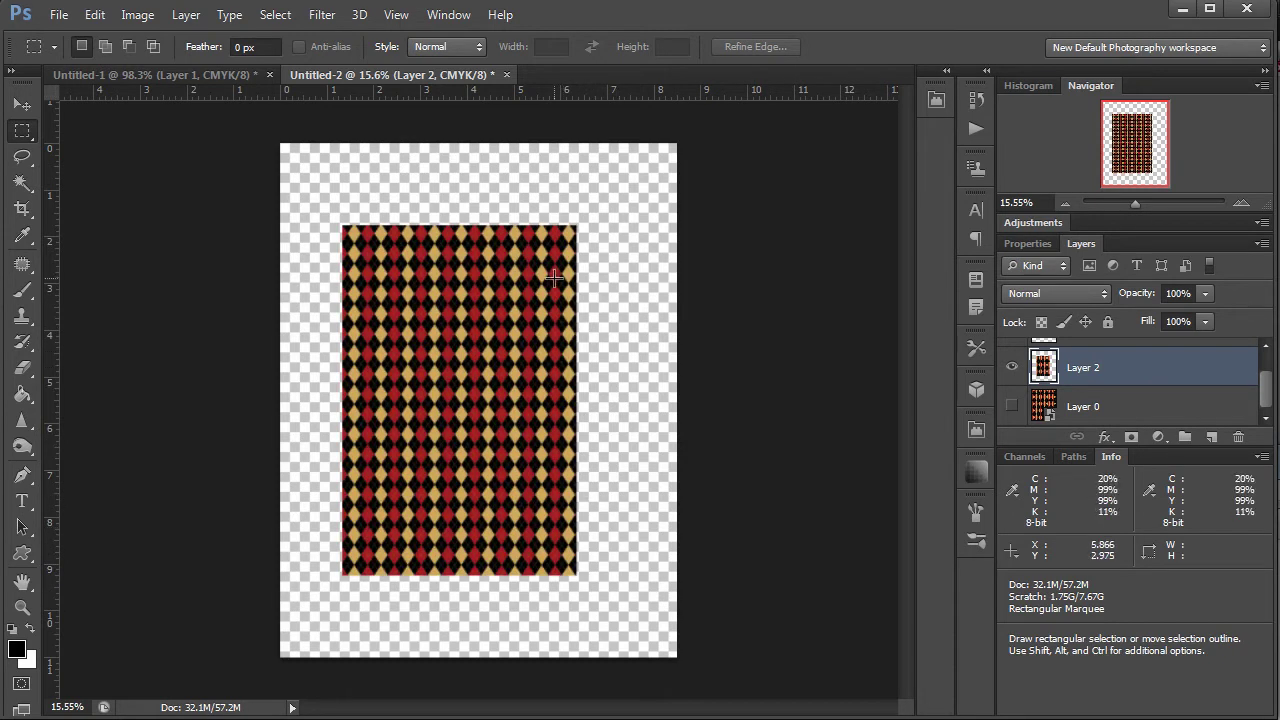
pyautogui.hotkey('ctrl', 't')
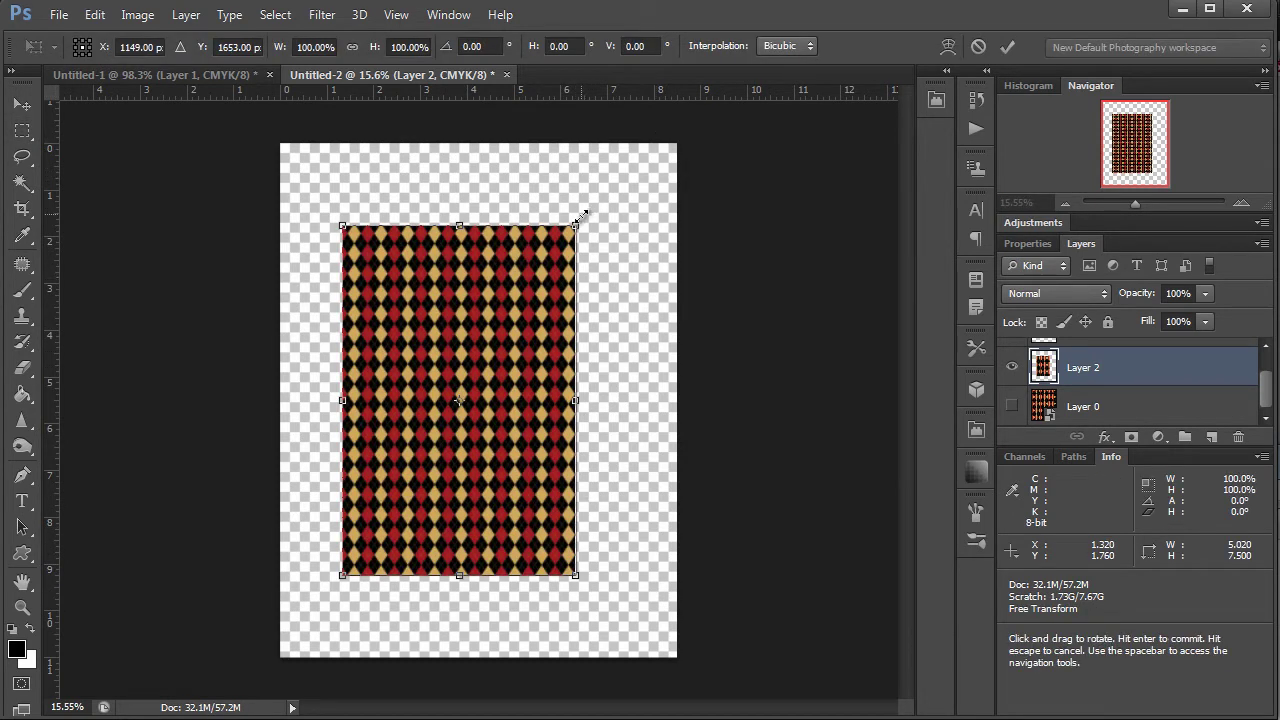
pyautogui.moveTo(571, 230); pyautogui.dragTo(316, 550)
pyautogui.press('Return')
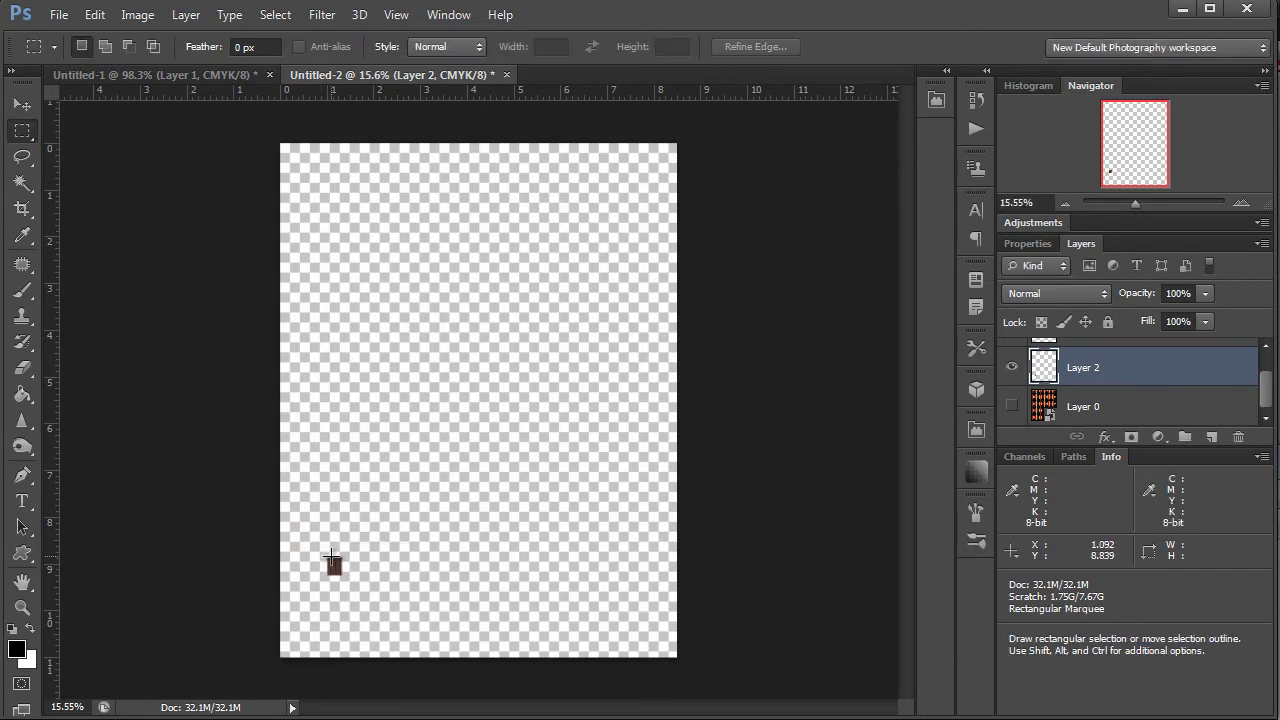
# - Zoom in closely on the tiny Layer 2 patch to inspect its pixels
pyautogui.press('z')
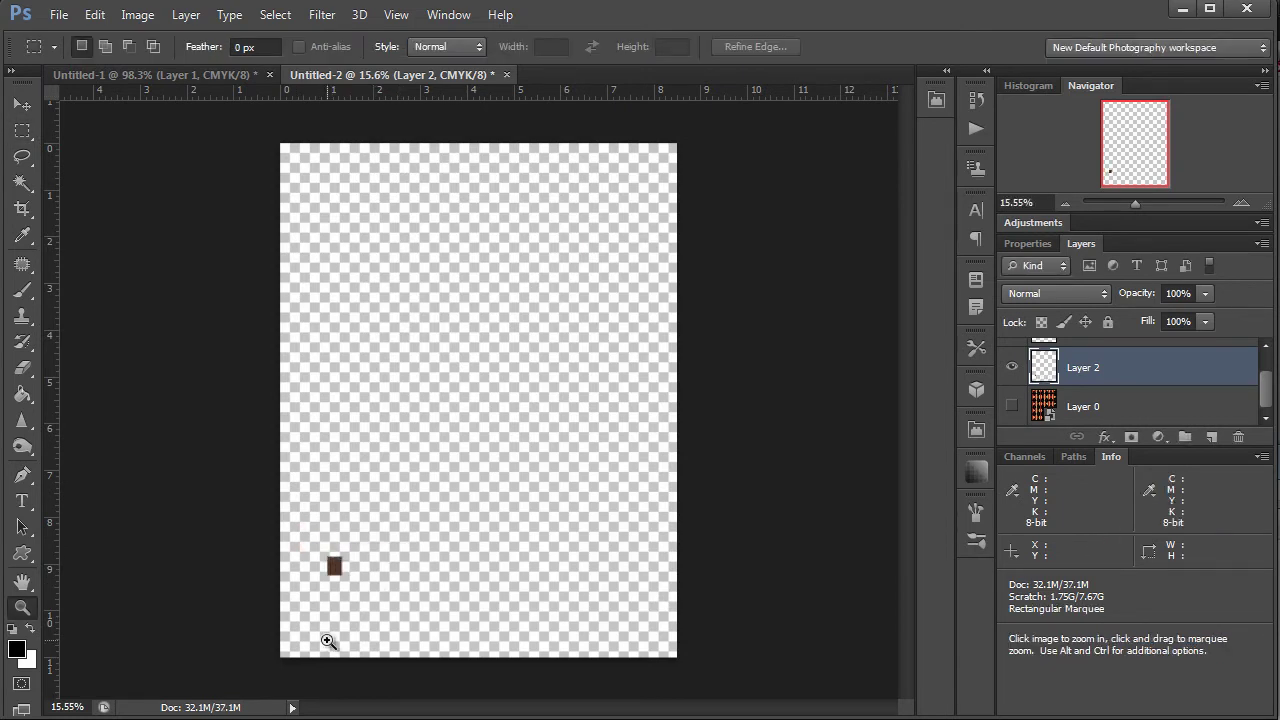
pyautogui.moveTo(329, 559); pyautogui.dragTo(565, 535)
pyautogui.press('space')
pyautogui.moveTo(489, 620); pyautogui.dragTo(488, 372)
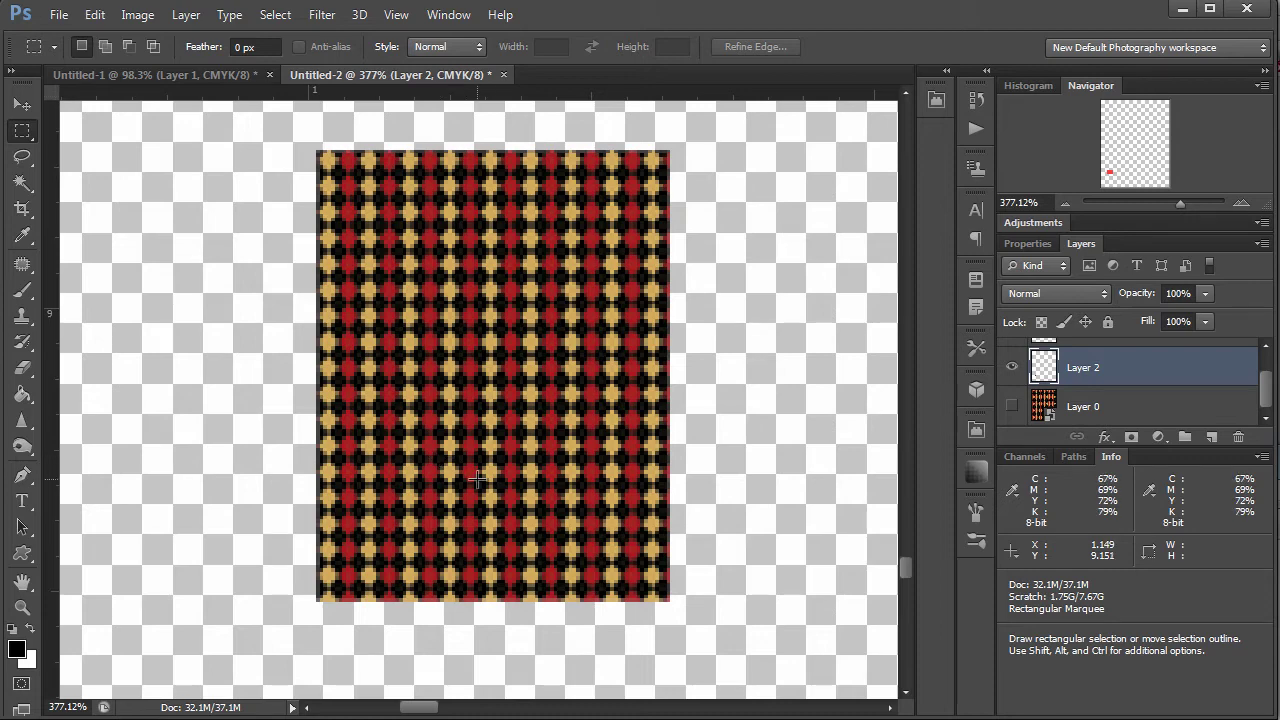
pyautogui.press('z')
pyautogui.moveTo(490, 464); pyautogui.dragTo(371, 489)
pyautogui.press('m')
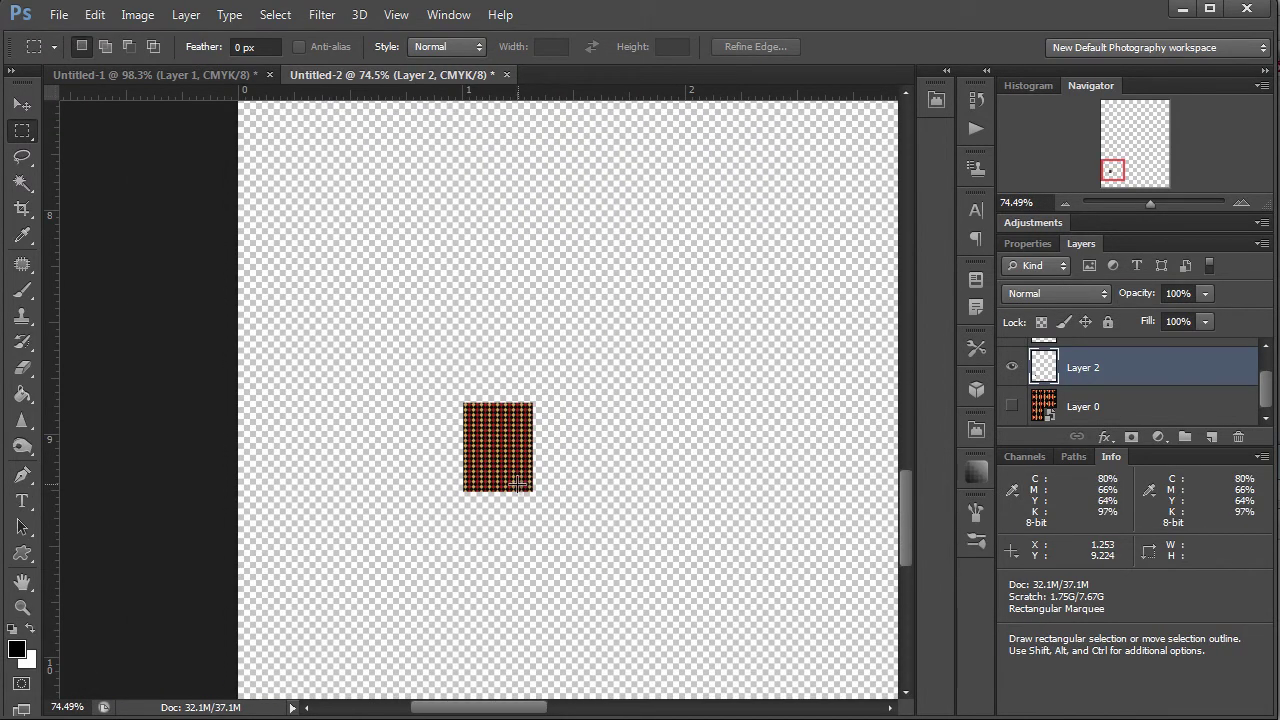
# - Scale the patch back up about 944% into a larger block, then zoom out to the page
pyautogui.hotkey('ctrl', 't')
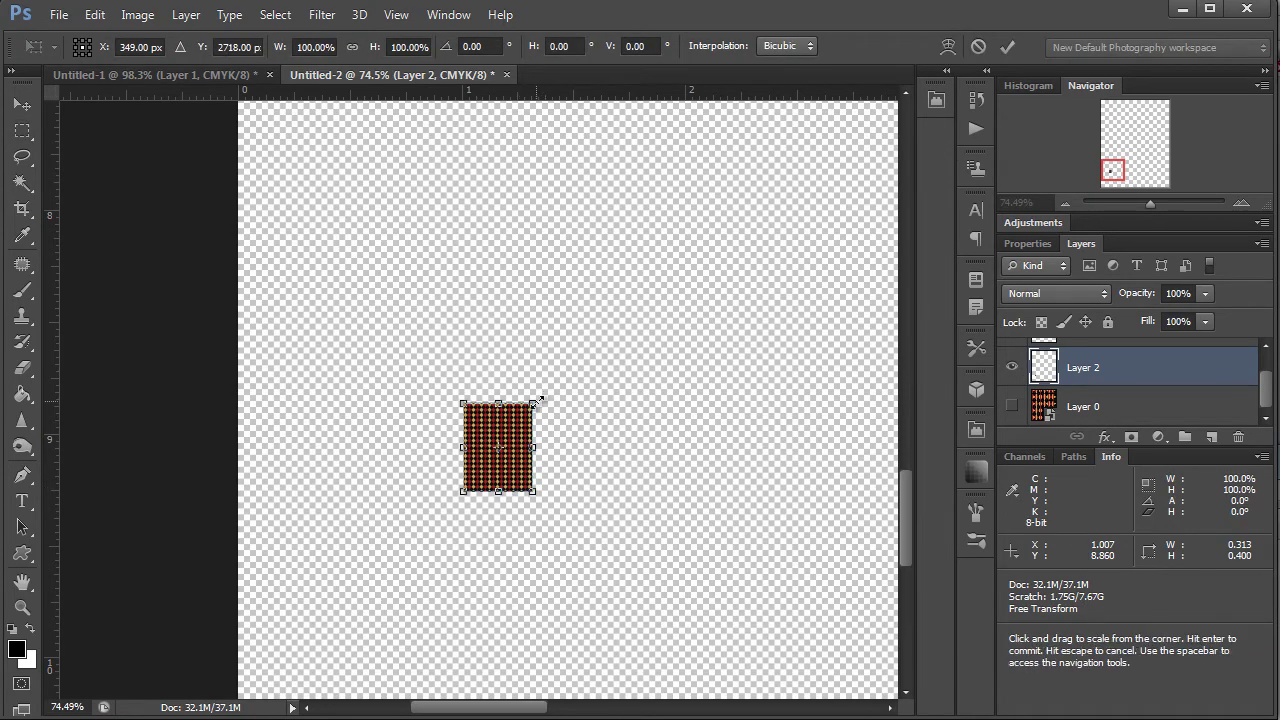
pyautogui.moveTo(533, 403); pyautogui.dragTo(920, 186)
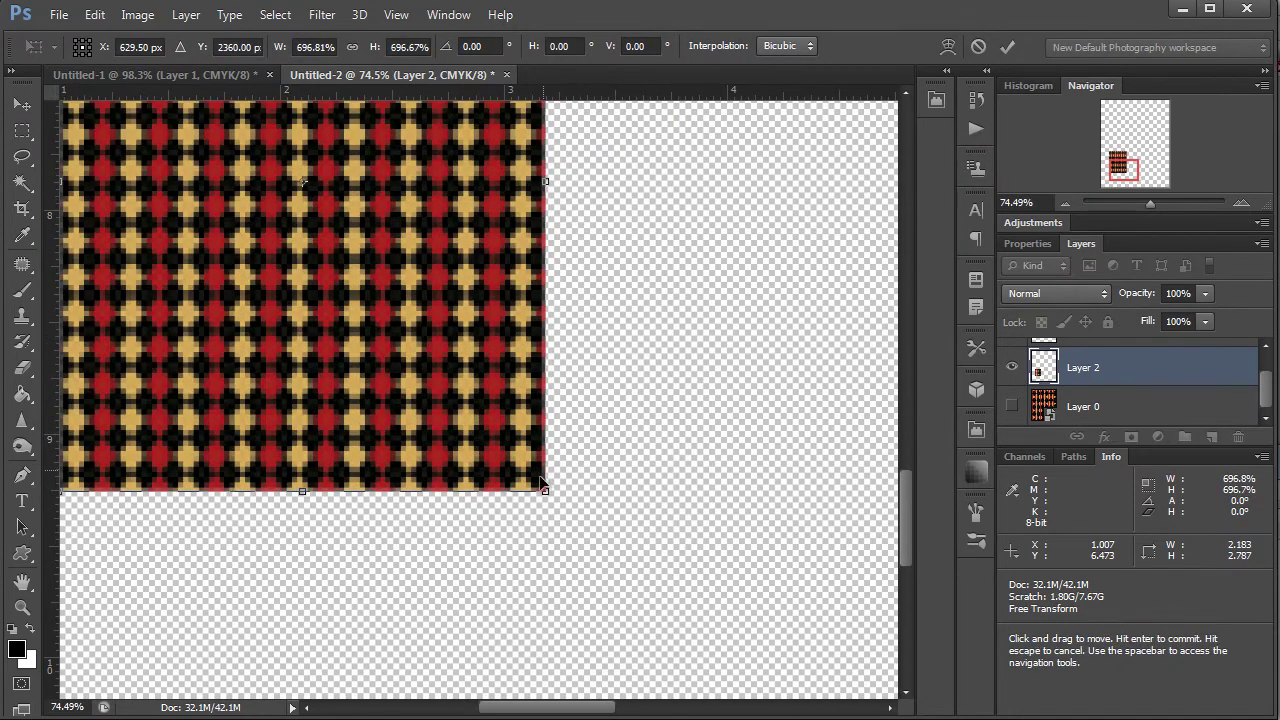
pyautogui.moveTo(543, 491); pyautogui.dragTo(443, 400)
pyautogui.hotkey('alt', 'space')
pyautogui.hotkey('ctrl', 'r')
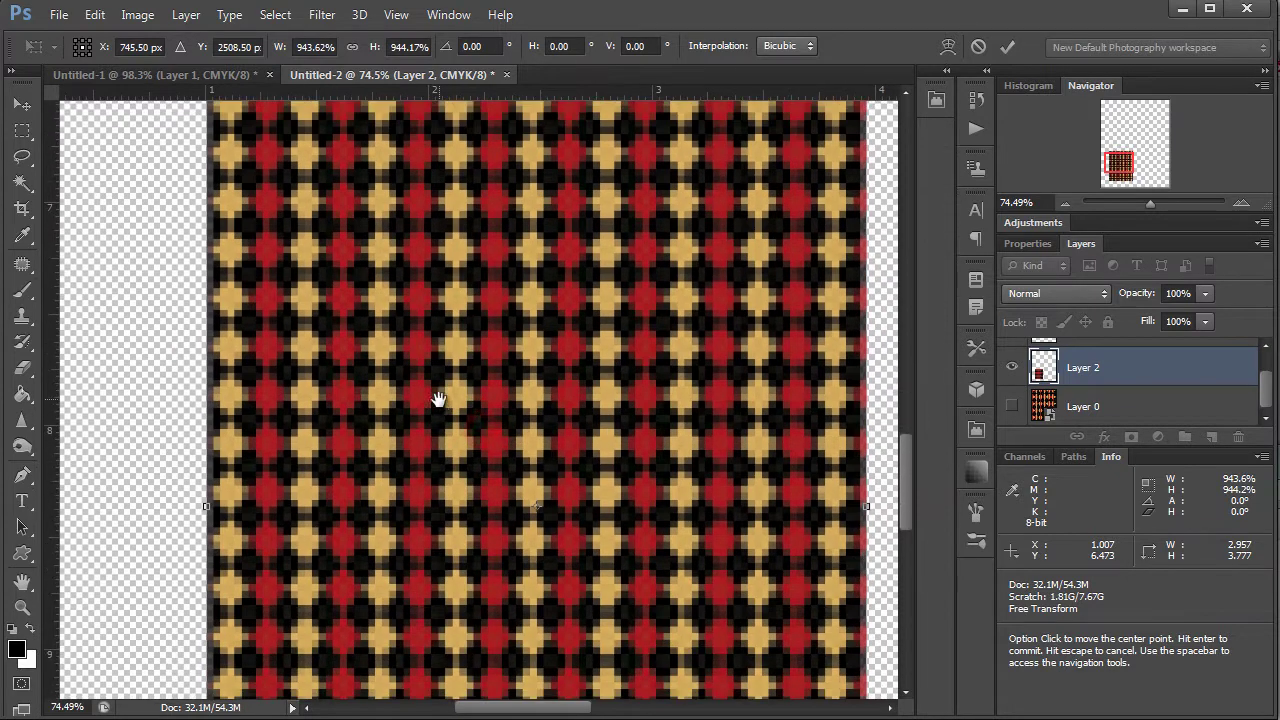
pyautogui.press('Return')
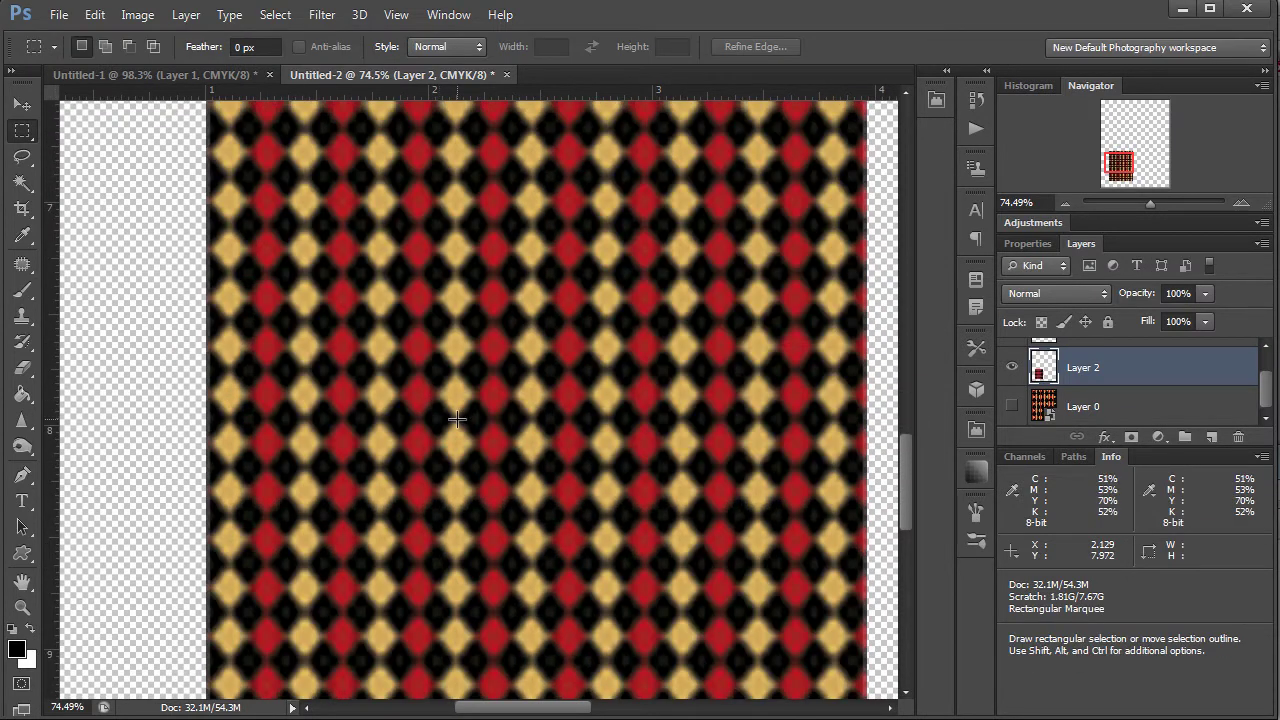
pyautogui.hotkey('alt', 'space')
pyautogui.click(534, 466)
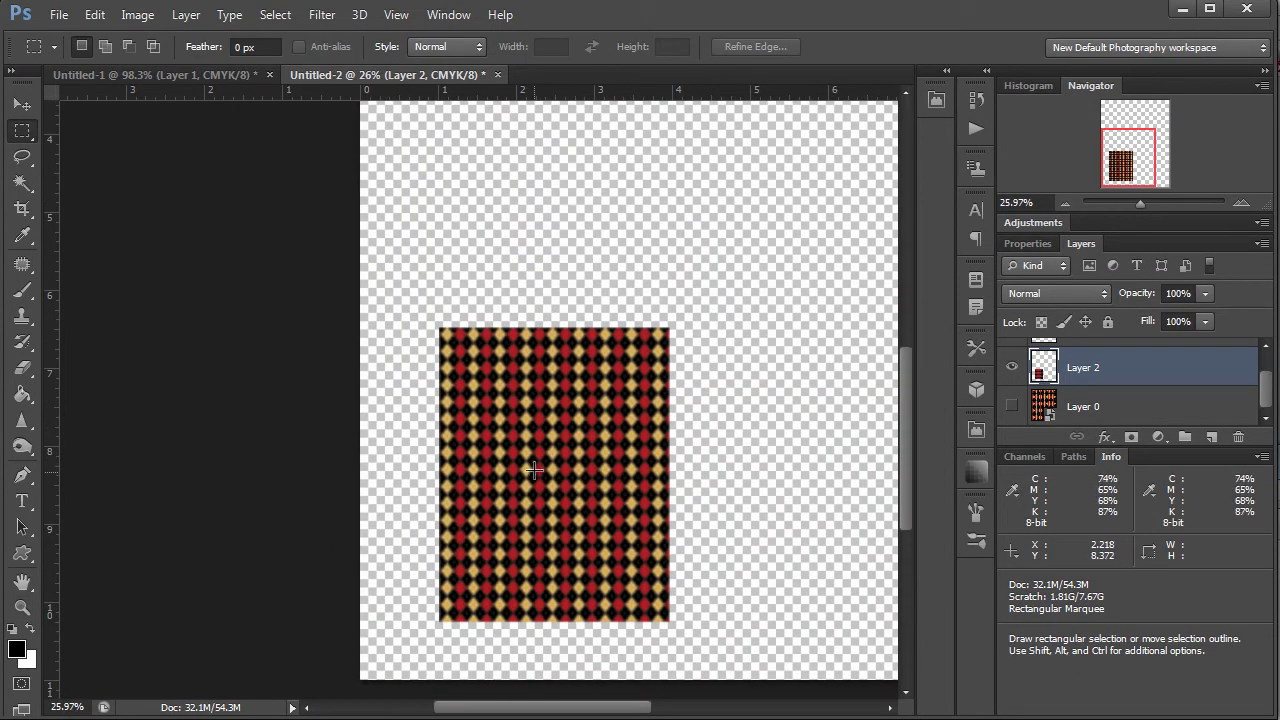
pyautogui.hotkey('alt', 'space')
pyautogui.click(537, 450)
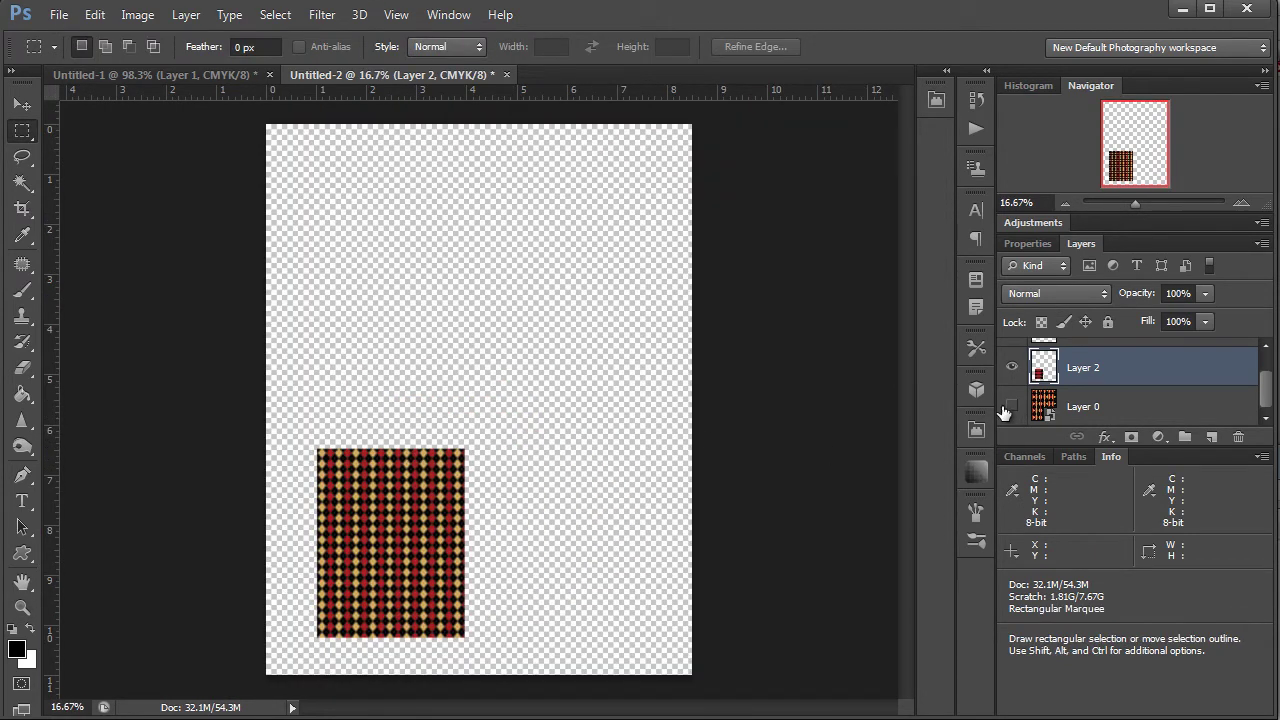
# - Hide Layer 2, show Layer 0, and shrink the smart object to a small block near centre
pyautogui.click(1010, 368)
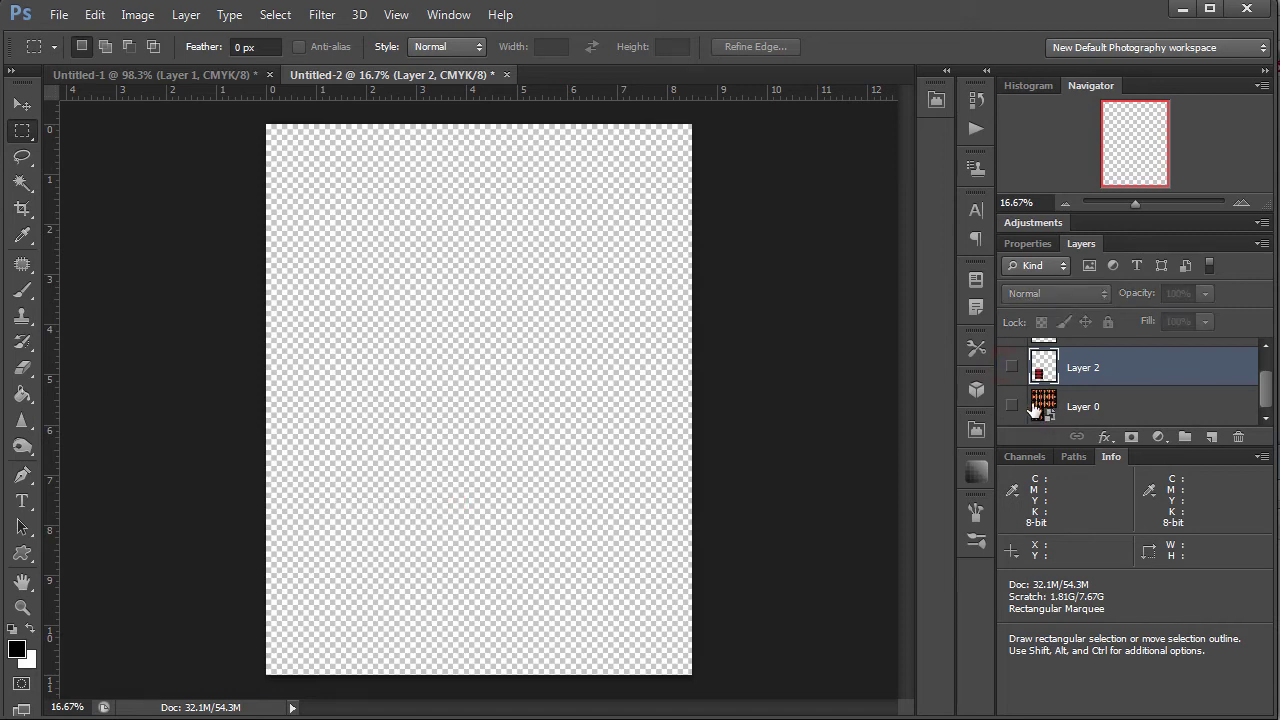
pyautogui.click(1035, 408)
pyautogui.click(1009, 404)
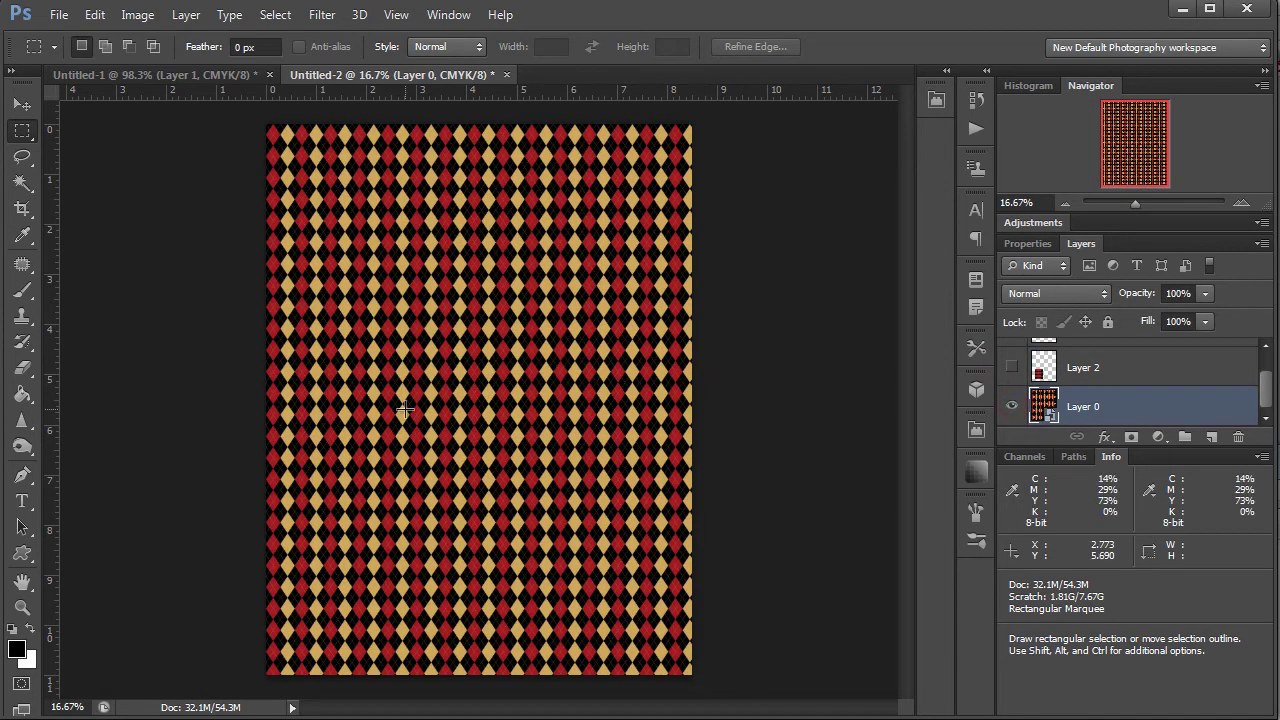
pyautogui.hotkey('ctrl', 't')
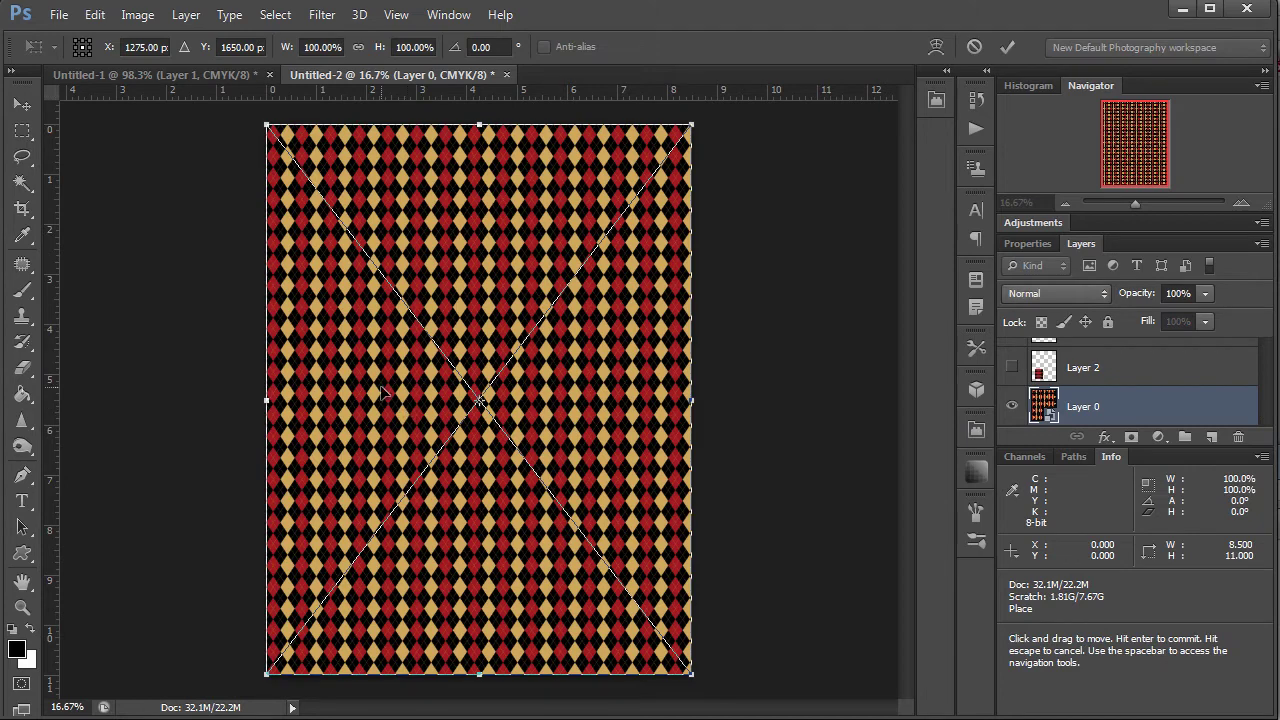
pyautogui.moveTo(697, 123); pyautogui.dragTo(451, 397)
pyautogui.press('Return')
pyautogui.press('m')
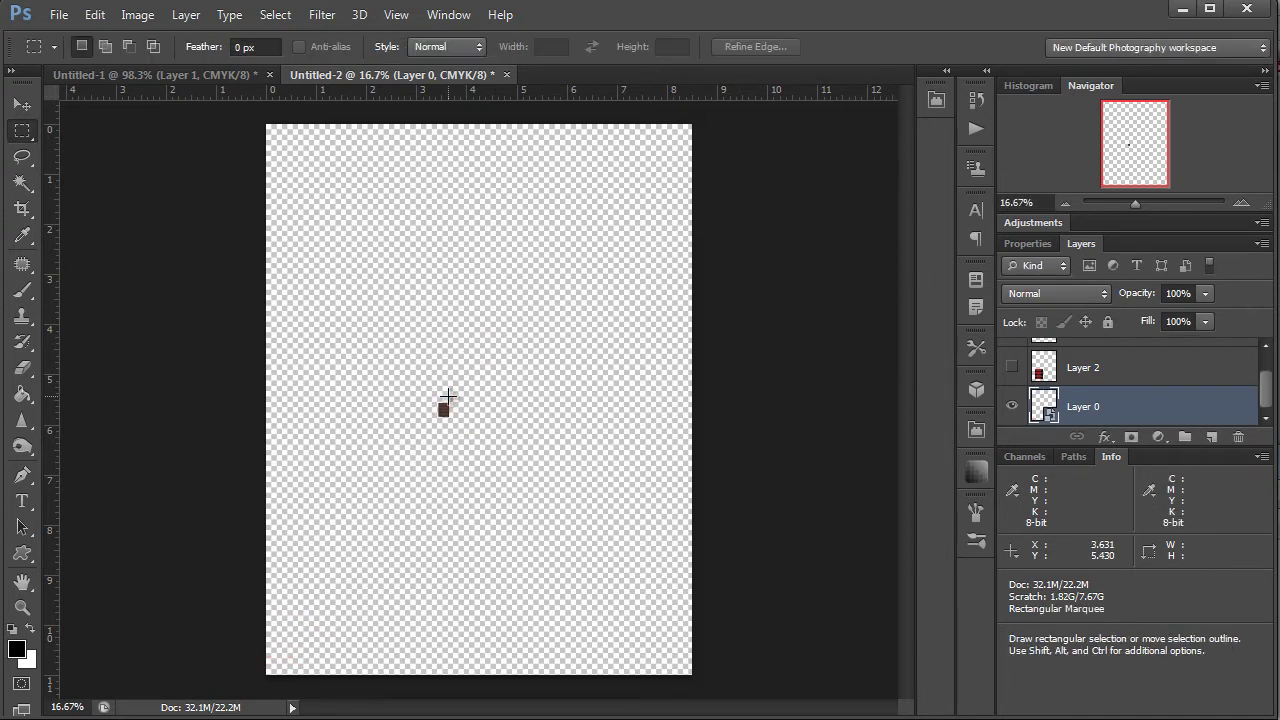
# - Zoom in on the shrunken smart object to inspect its detail, then zoom back out
pyautogui.press('z')
pyautogui.moveTo(452, 410); pyautogui.dragTo(674, 380)
pyautogui.press('m')
pyautogui.moveTo(303, 357); pyautogui.dragTo(540, 414)
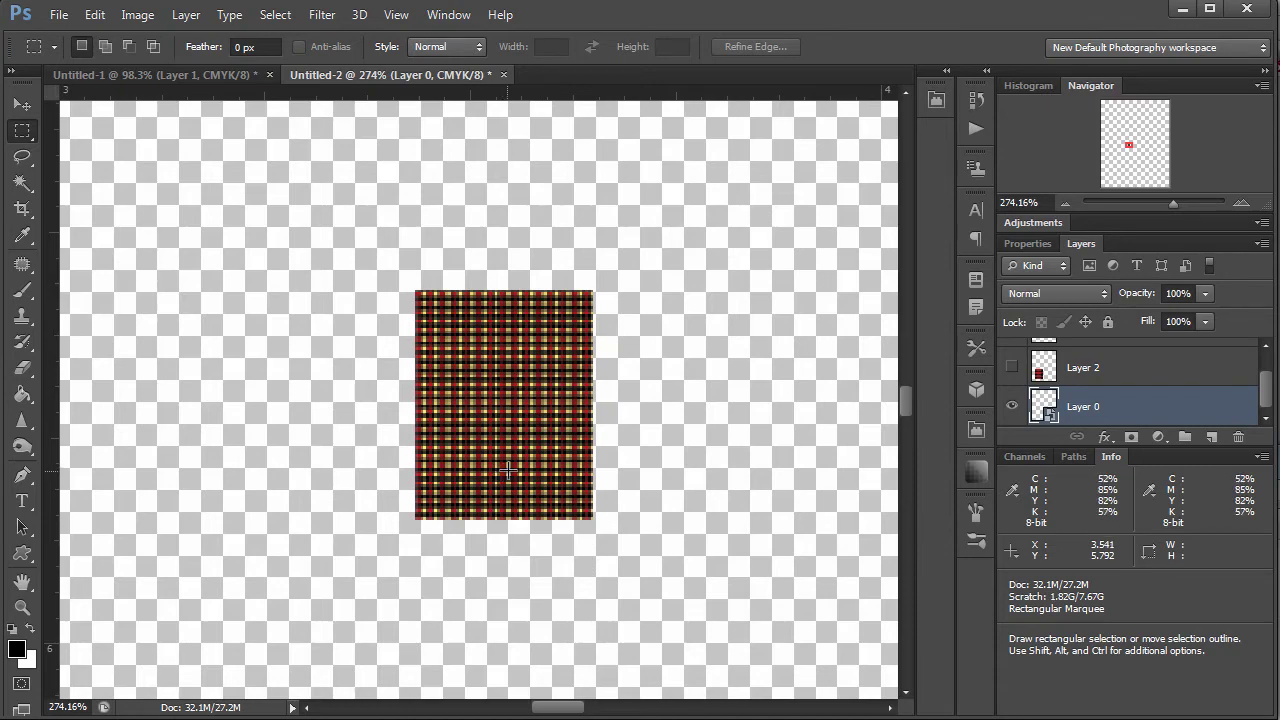
pyautogui.press('z')
pyautogui.moveTo(538, 460); pyautogui.dragTo(514, 462)
pyautogui.press('m')
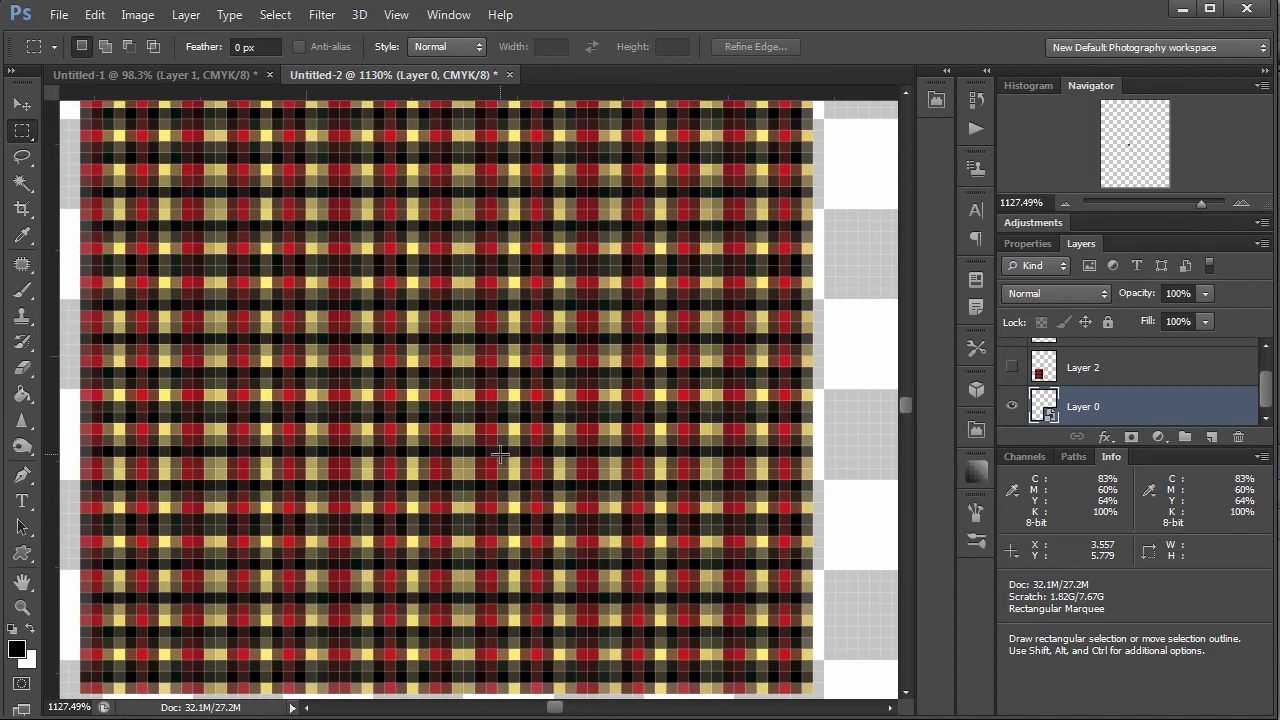
pyautogui.press('z')
pyautogui.moveTo(483, 460); pyautogui.dragTo(171, 531)
# - Rotate the shrunken smart object slightly and commit the transform
pyautogui.press('m')
pyautogui.hotkey('ctrl', 'r')
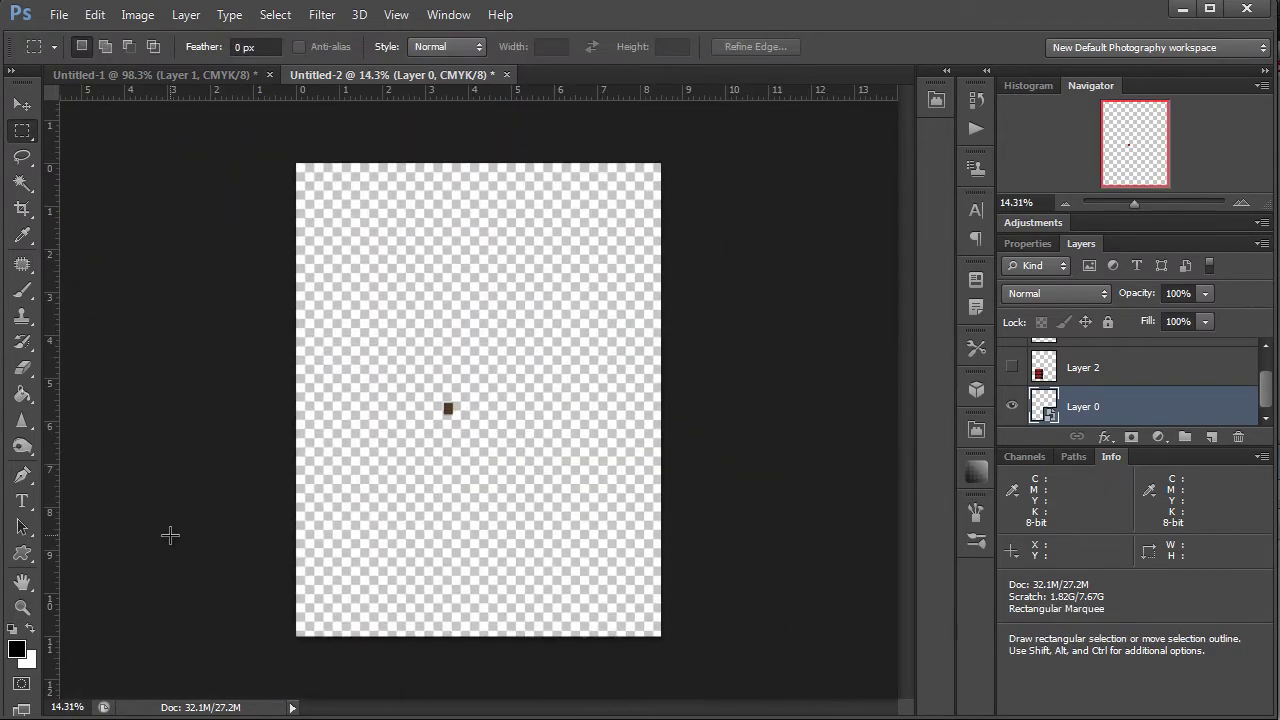
pyautogui.hotkey('ctrl', 't')
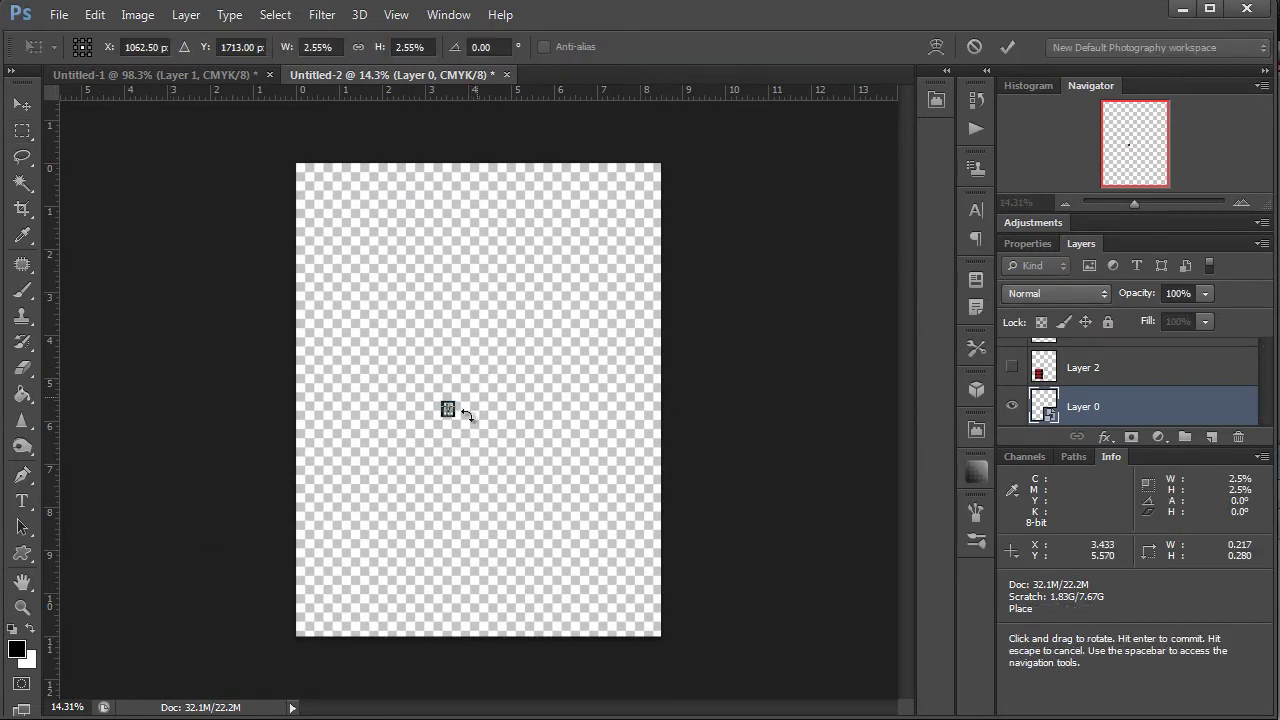
pyautogui.moveTo(551, 437); pyautogui.dragTo(443, 480)
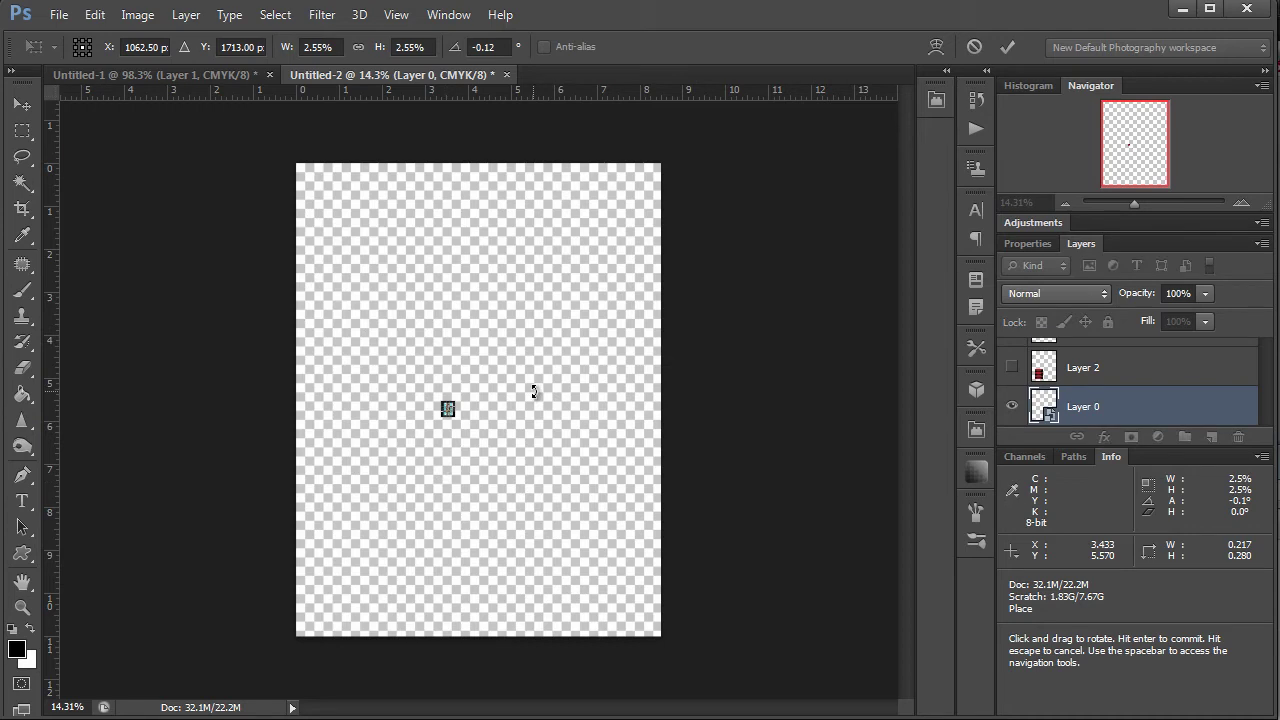
pyautogui.moveTo(534, 386); pyautogui.dragTo(562, 387)
pyautogui.doubleClick(423, 390)
# - Zoom in on the tiny pattern and bring it near the view centre
pyautogui.press('z')
pyautogui.click(564, 467)
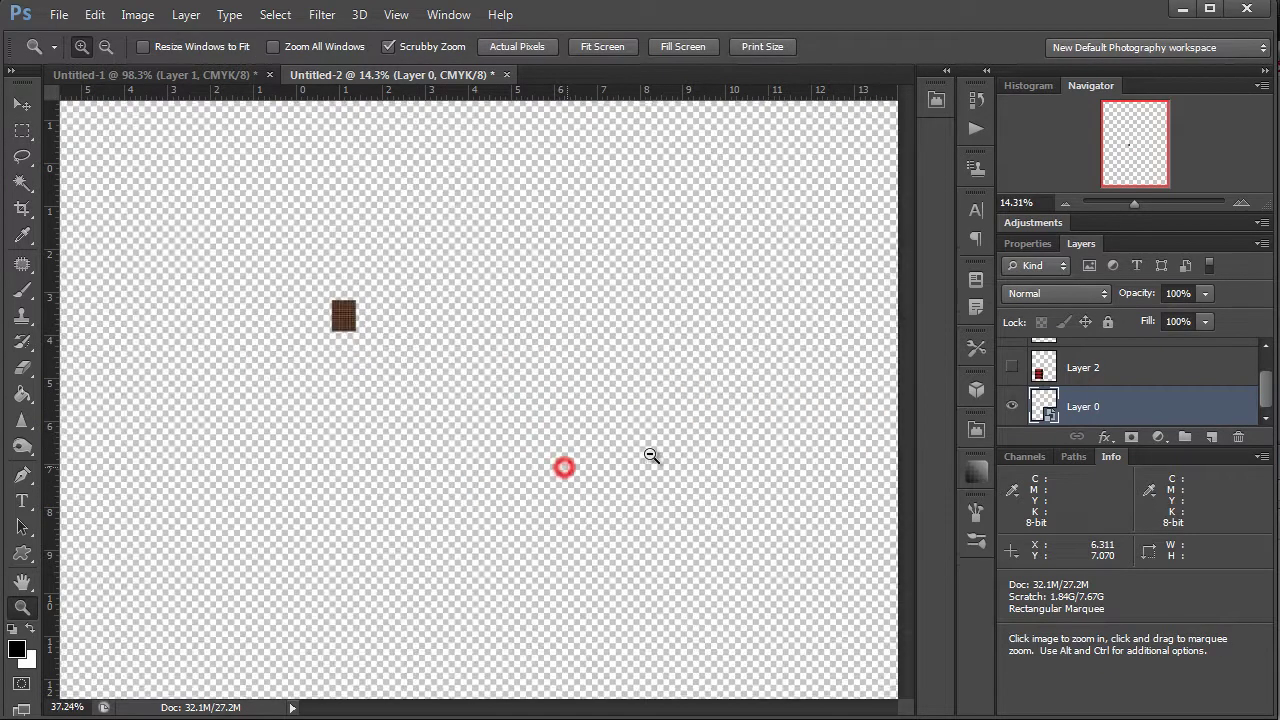
pyautogui.press('m')
pyautogui.moveTo(286, 349); pyautogui.dragTo(447, 489)
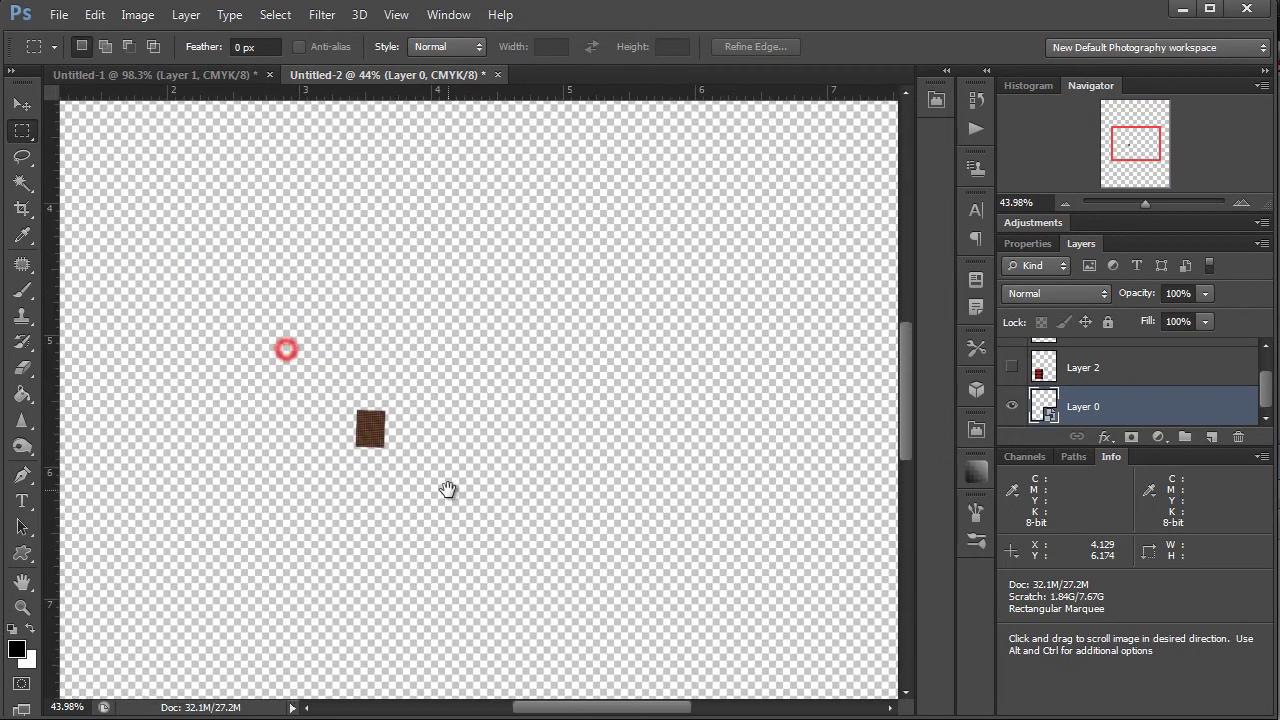
# - Enlarge the pattern from its corners, level its rotation, align it, and commit
pyautogui.hotkey('ctrl', 't')
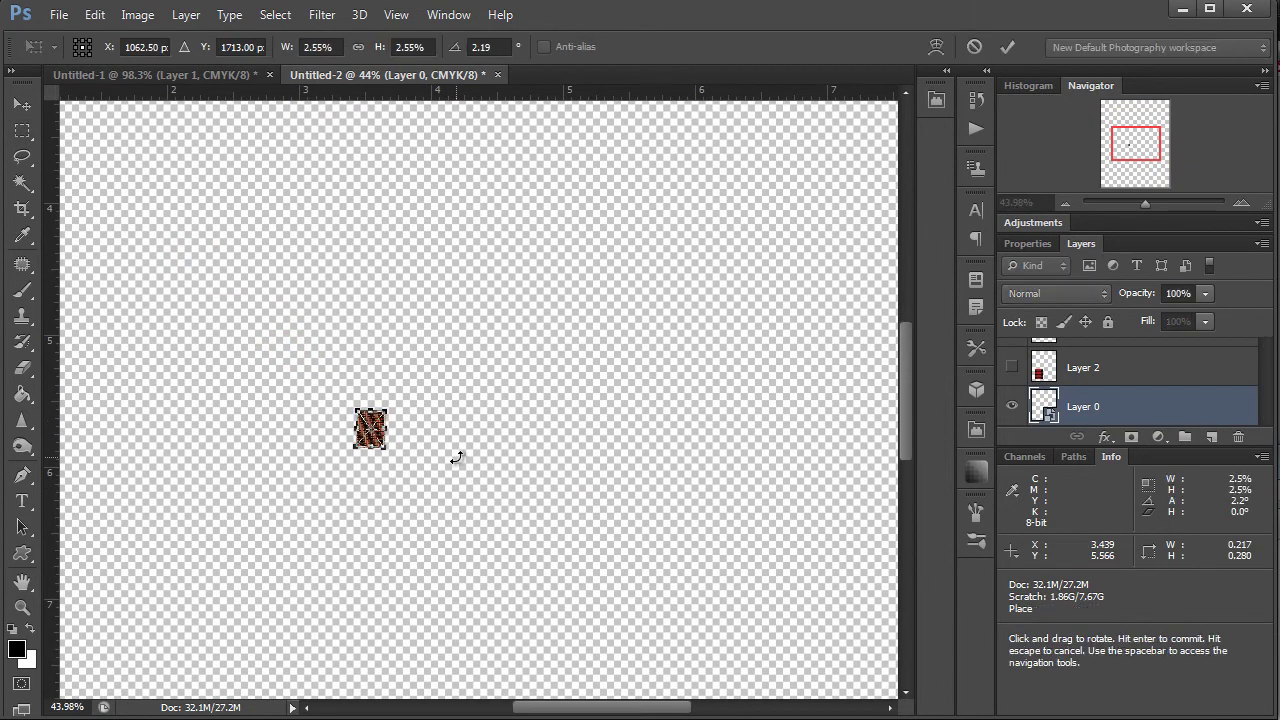
pyautogui.moveTo(386, 410); pyautogui.dragTo(846, 234)
pyautogui.moveTo(354, 449); pyautogui.dragTo(228, 604)
pyautogui.moveTo(658, 643); pyautogui.dragTo(905, 381)
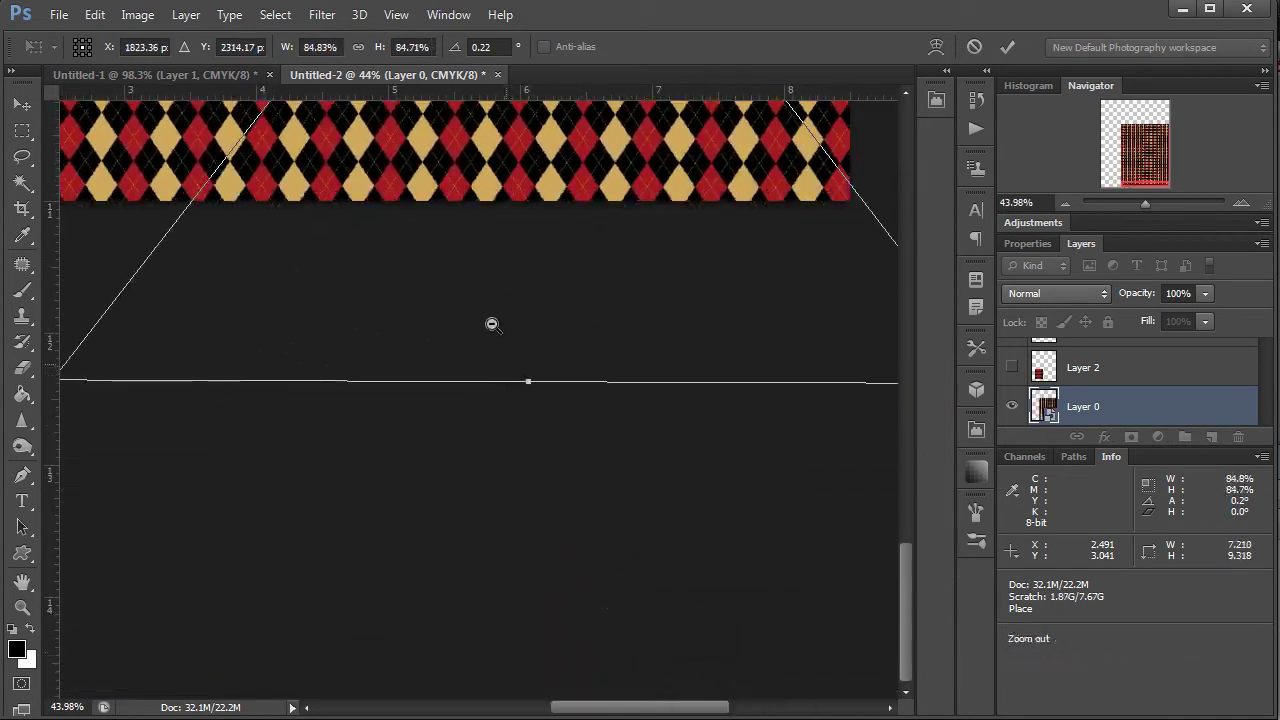
pyautogui.moveTo(491, 323); pyautogui.dragTo(585, 605)
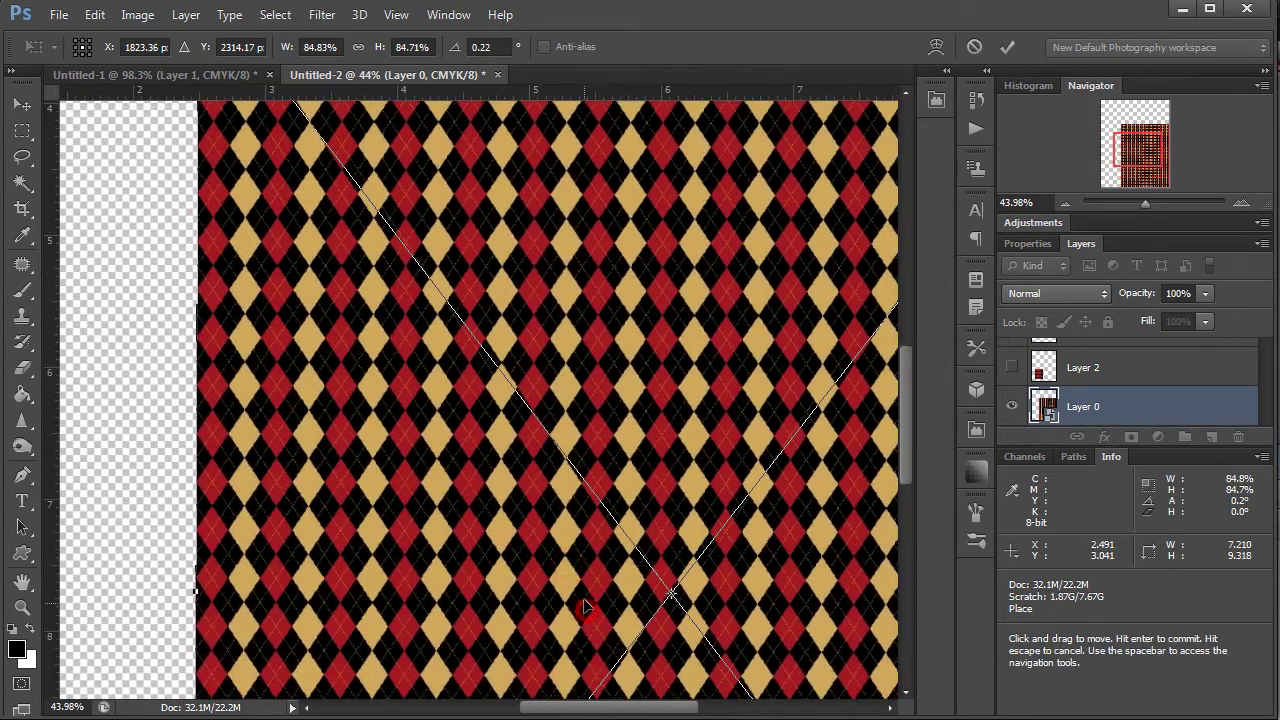
pyautogui.moveTo(547, 530); pyautogui.dragTo(394, 388)
pyautogui.press('Return')
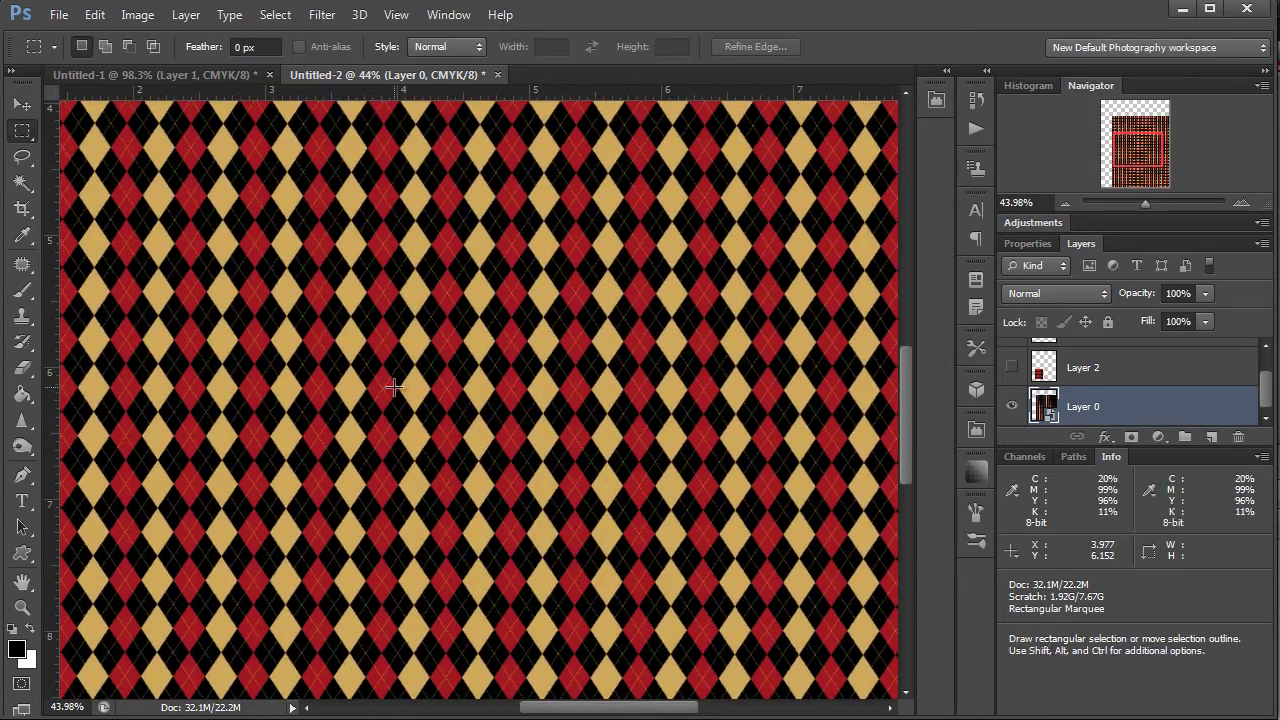
# - Zoom out, move the pattern to the top-left, and stretch it to fill the Letter page
pyautogui.hotkey('ctrl', 'space')
pyautogui.moveTo(443, 471); pyautogui.dragTo(412, 498)
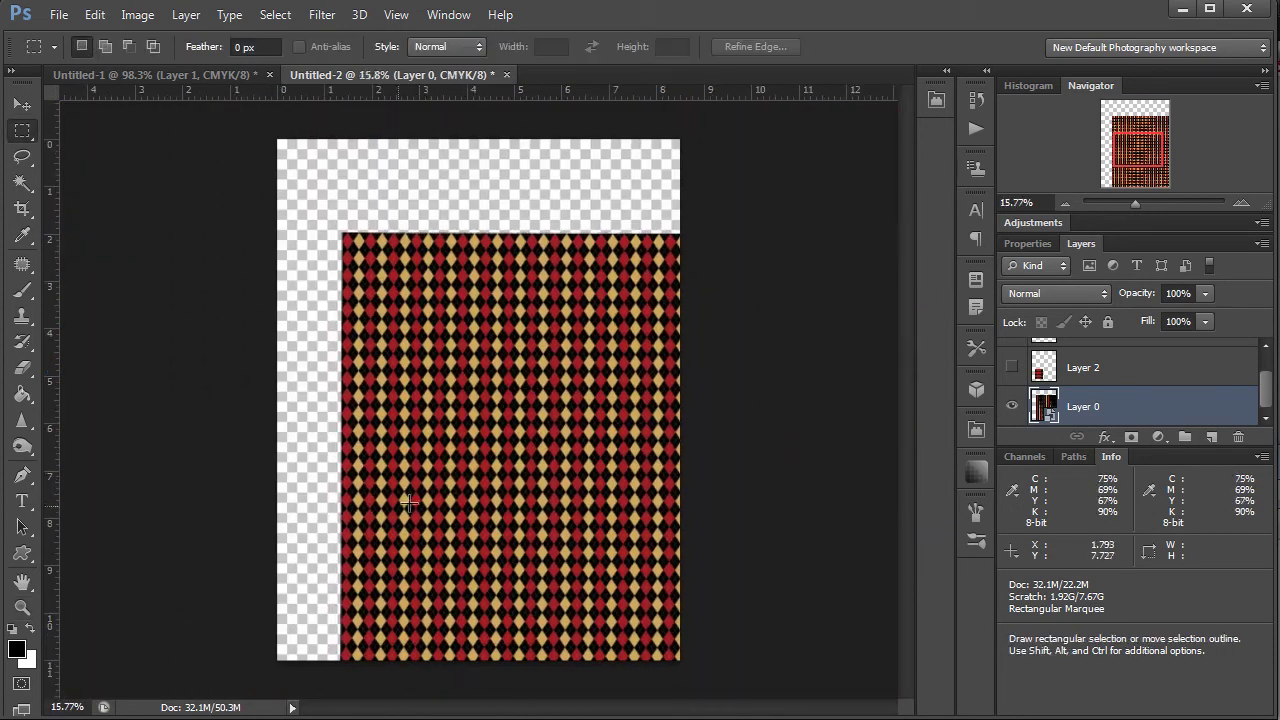
pyautogui.click(22, 104)
pyautogui.moveTo(465, 382); pyautogui.dragTo(443, 316)
pyautogui.hotkey('ctrl', 't')
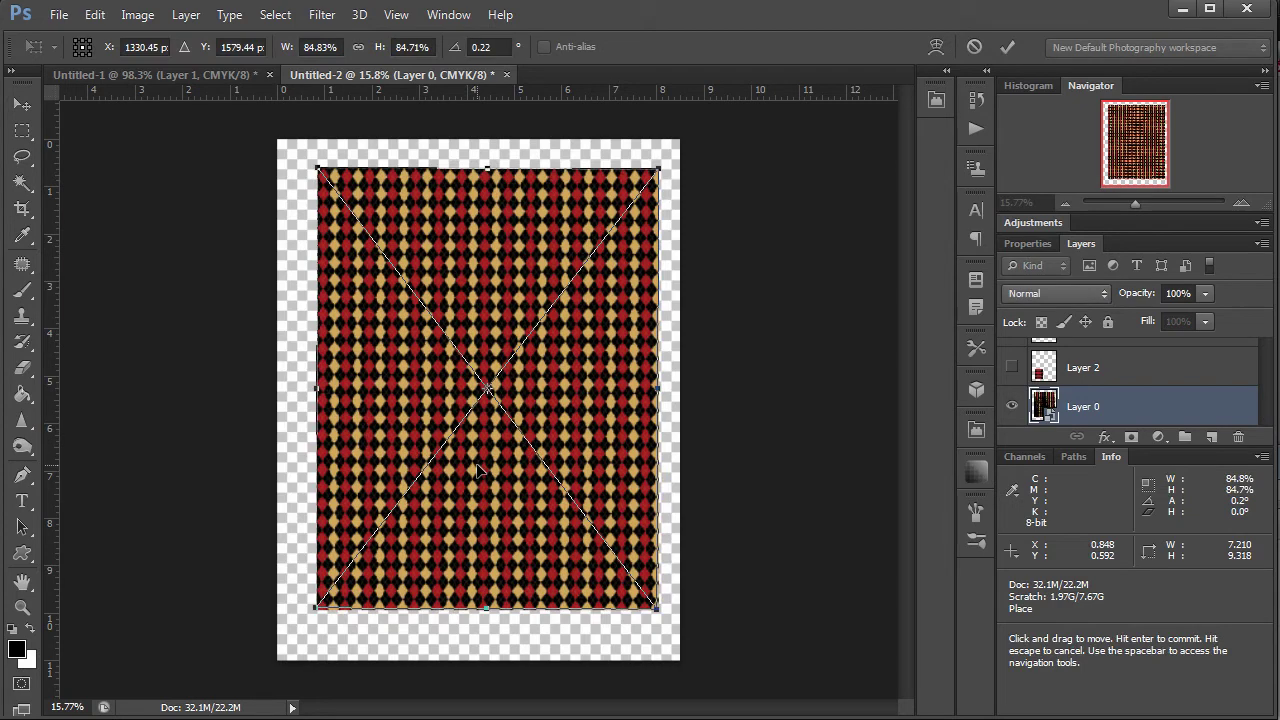
pyautogui.moveTo(318, 607); pyautogui.dragTo(274, 662)
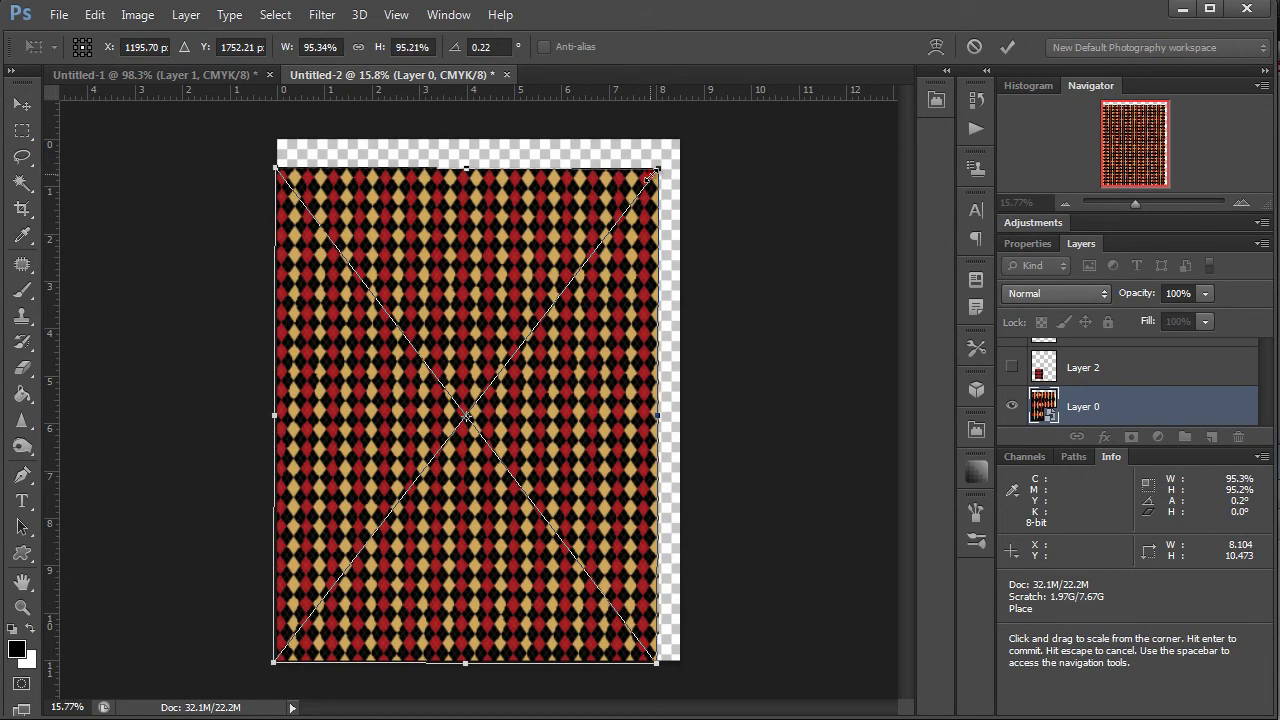
pyautogui.moveTo(650, 176); pyautogui.dragTo(681, 140)
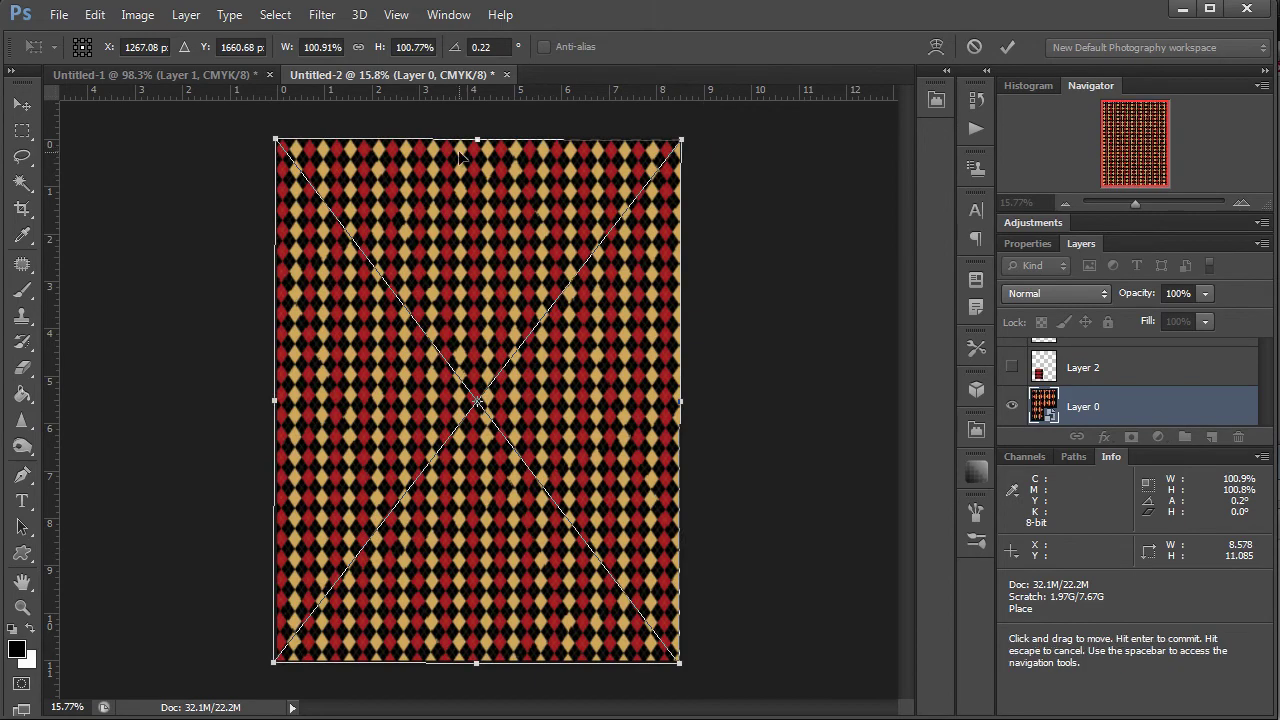
pyautogui.doubleClick(432, 266)
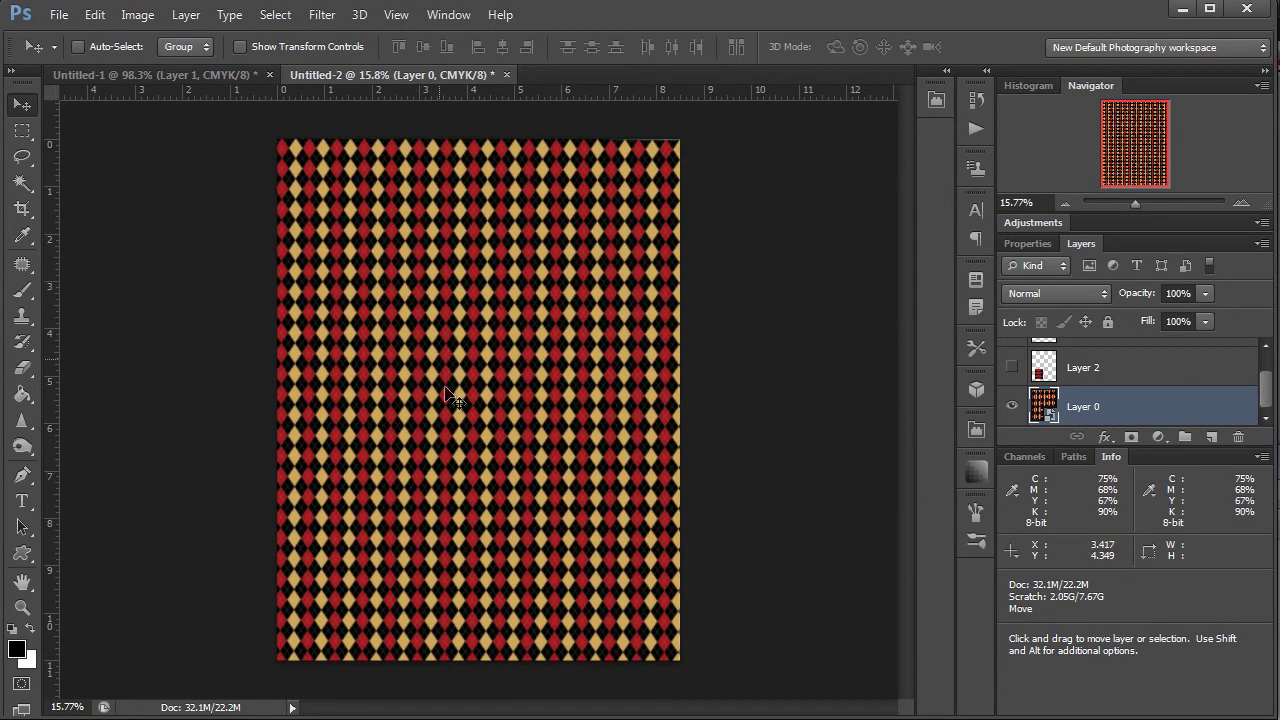
# - Zoom in to about 116% to check the argyle's crisp detail, then select Layer 2
pyautogui.press('z')
pyautogui.moveTo(465, 403); pyautogui.dragTo(620, 409)
pyautogui.press('v')
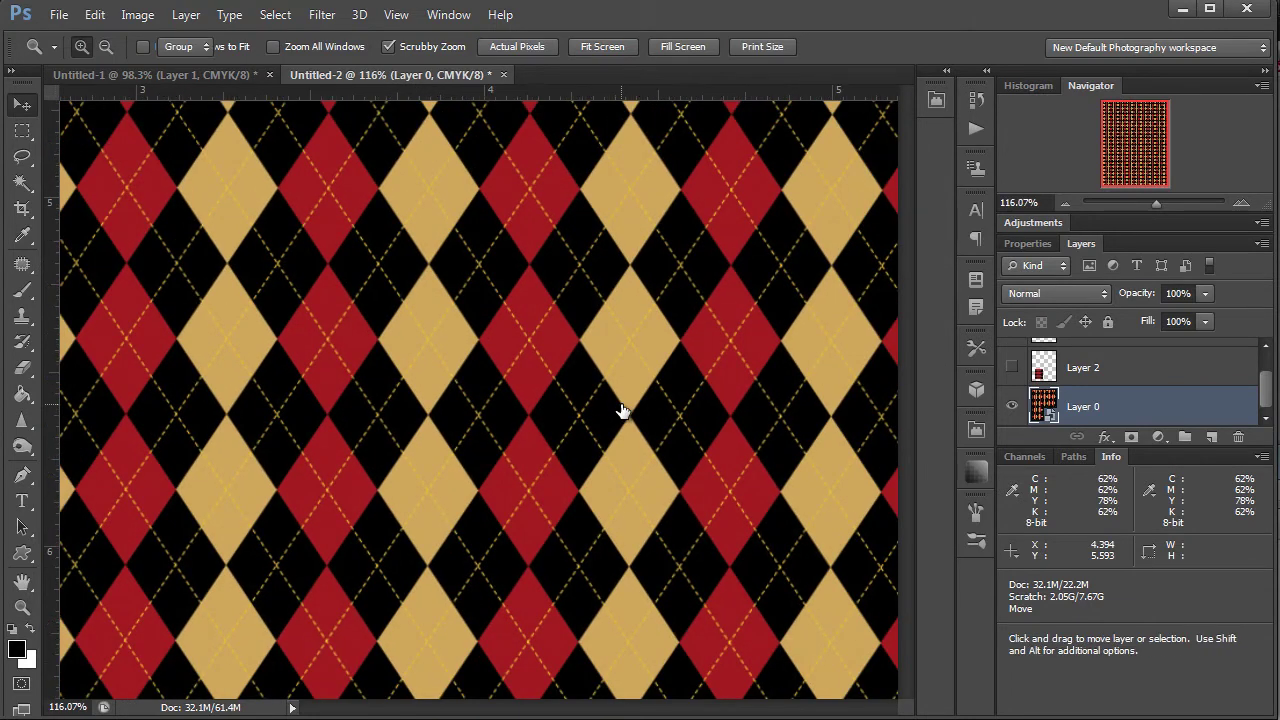
pyautogui.click(1035, 372)
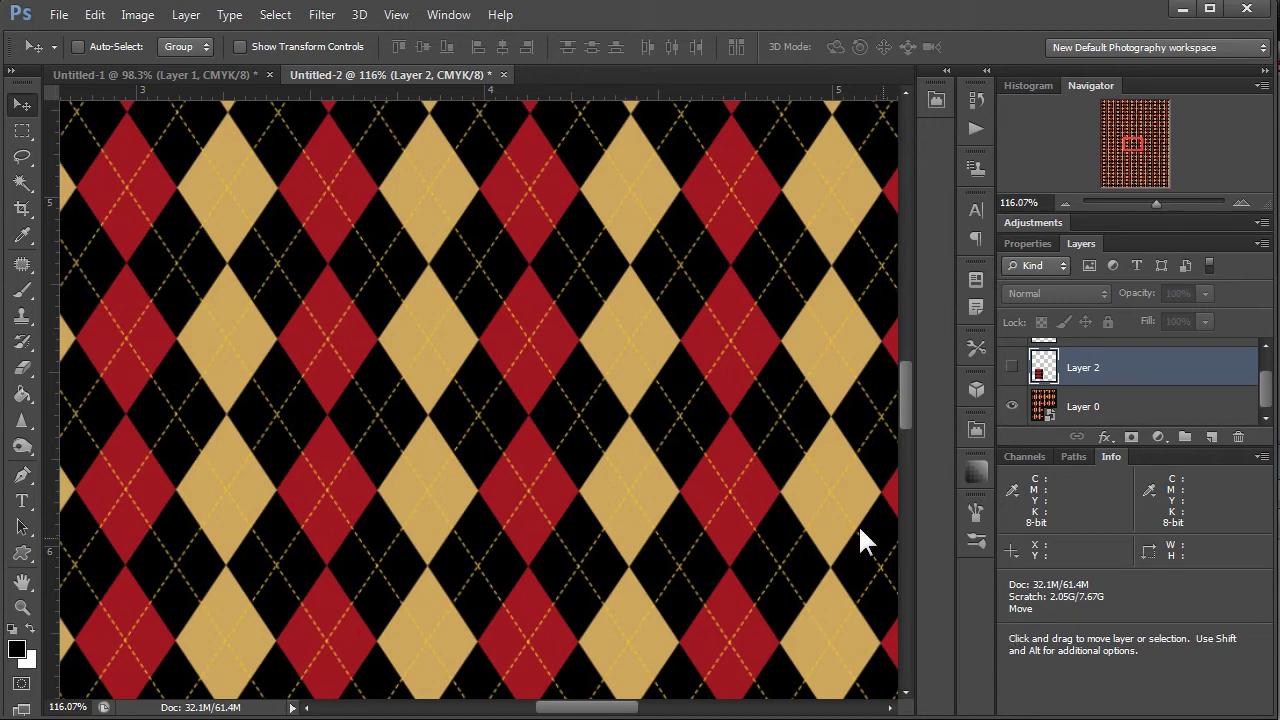
pyautogui.hotkey('alt', 'Tab')
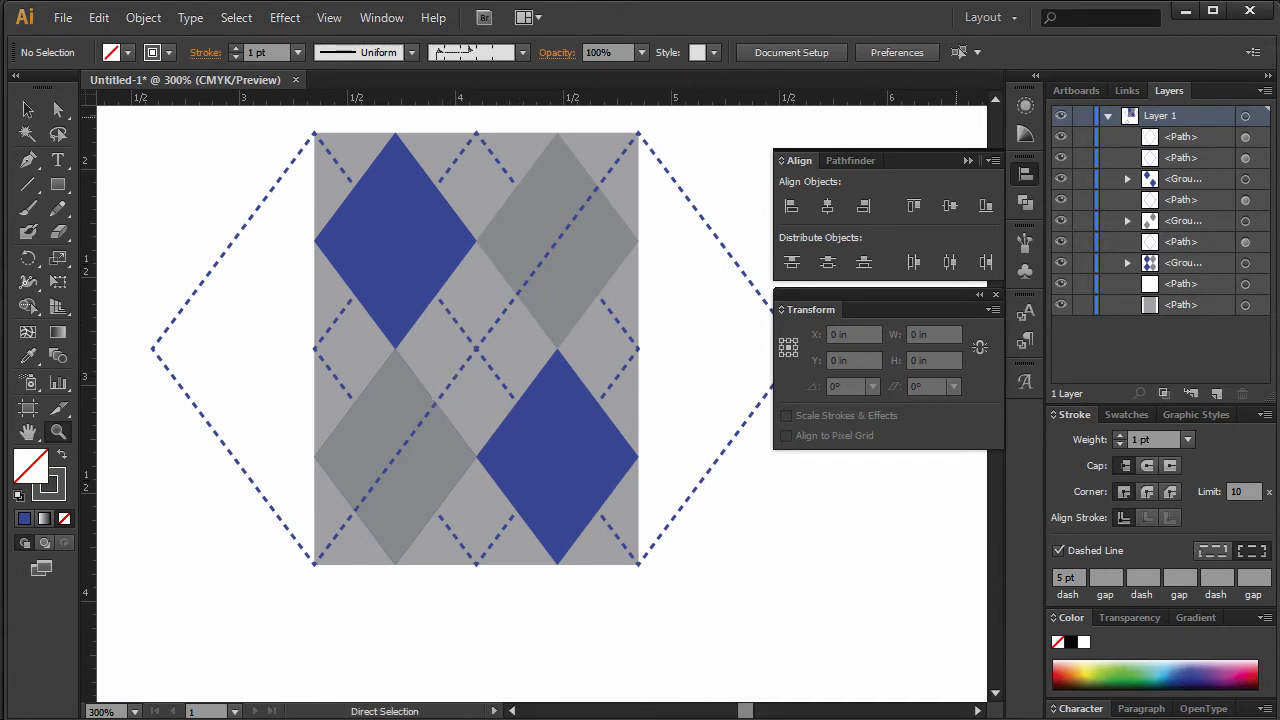
pyautogui.click(1183, 10)
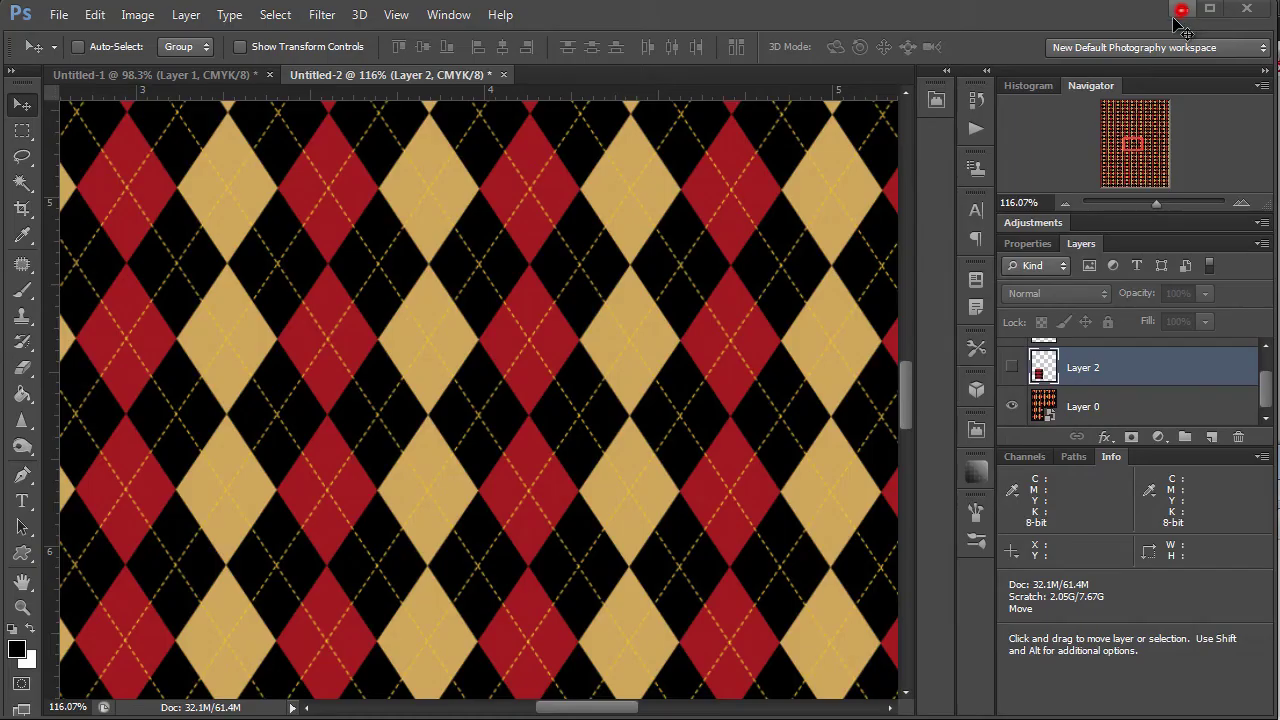
# - Add a Hue/Saturation adjustment layer above the Layer 0 argyle smart object
pyautogui.click(1043, 402)
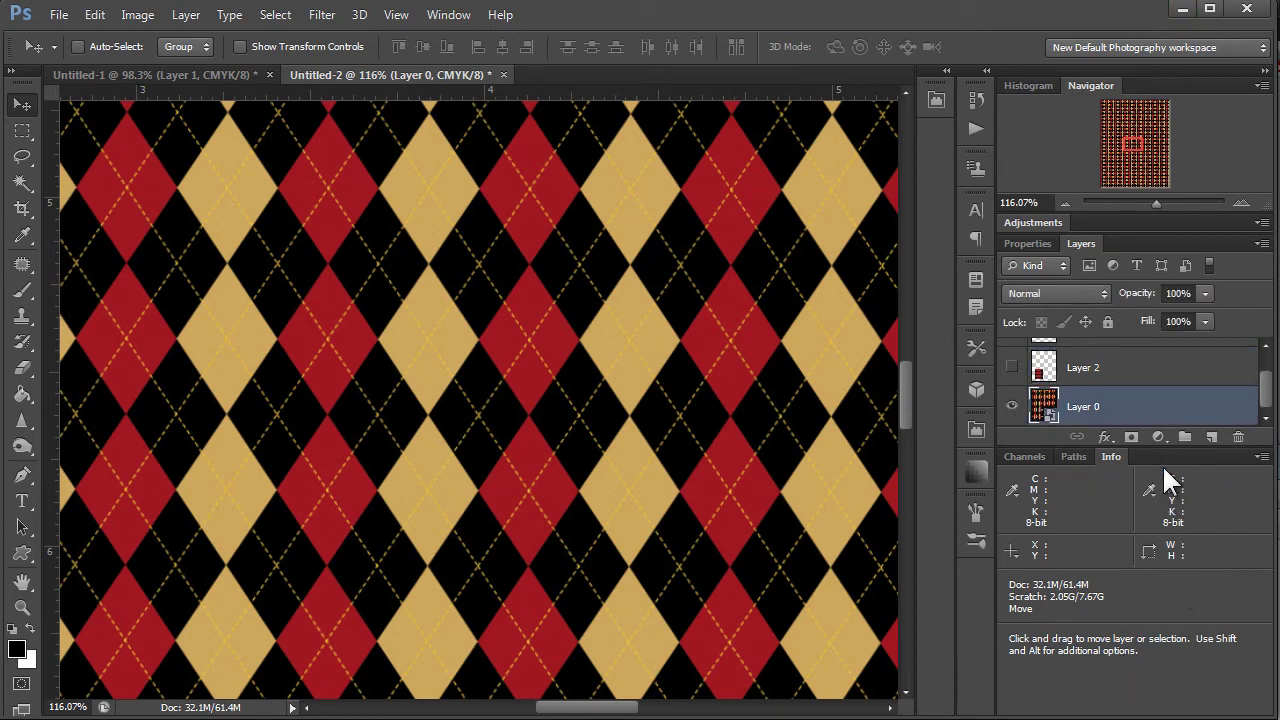
pyautogui.click(1158, 437)
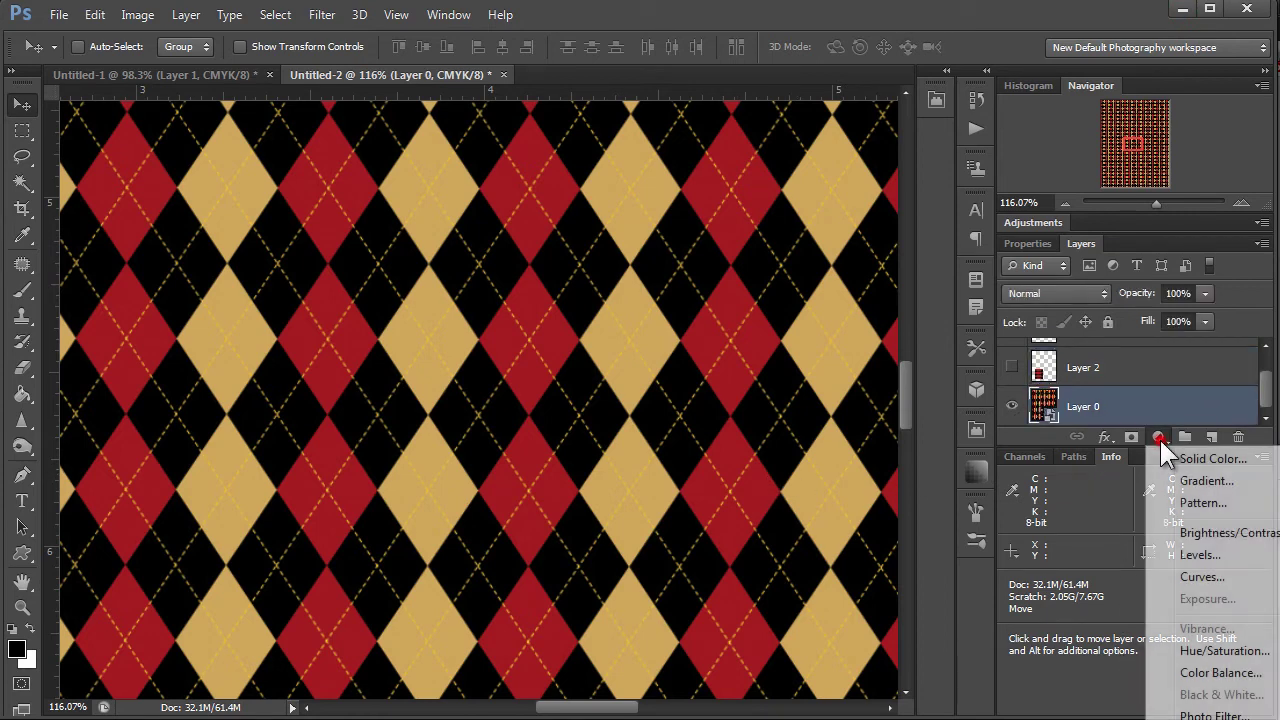
pyautogui.click(1180, 650)
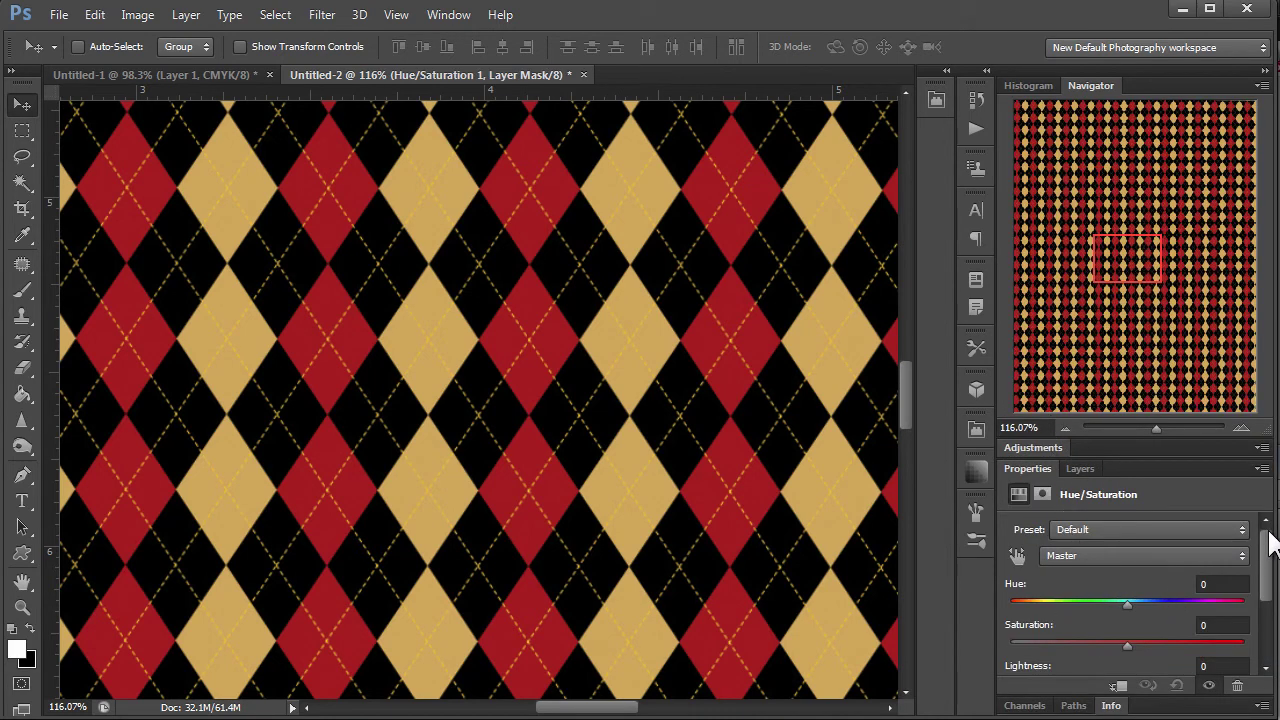
# - Turn on Colorize, raise Saturation to 53, and shift Hue to a brown tone
pyautogui.moveTo(1268, 535); pyautogui.dragTo(1266, 592)
pyautogui.click(1100, 592)
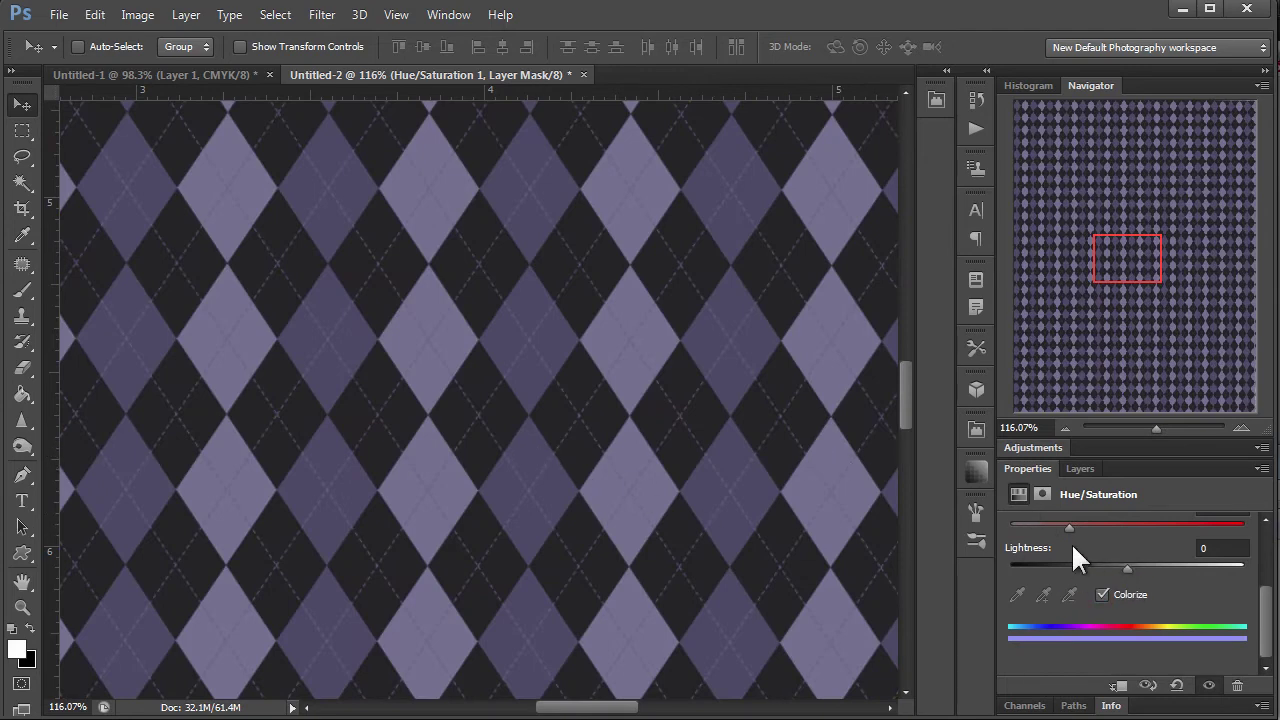
pyautogui.moveTo(1069, 527)
pyautogui.mouseDown()
pyautogui.moveTo(1220, 527)
pyautogui.moveTo(1068, 528)
pyautogui.mouseUp()
pyautogui.scroll(5, 1250, 588)
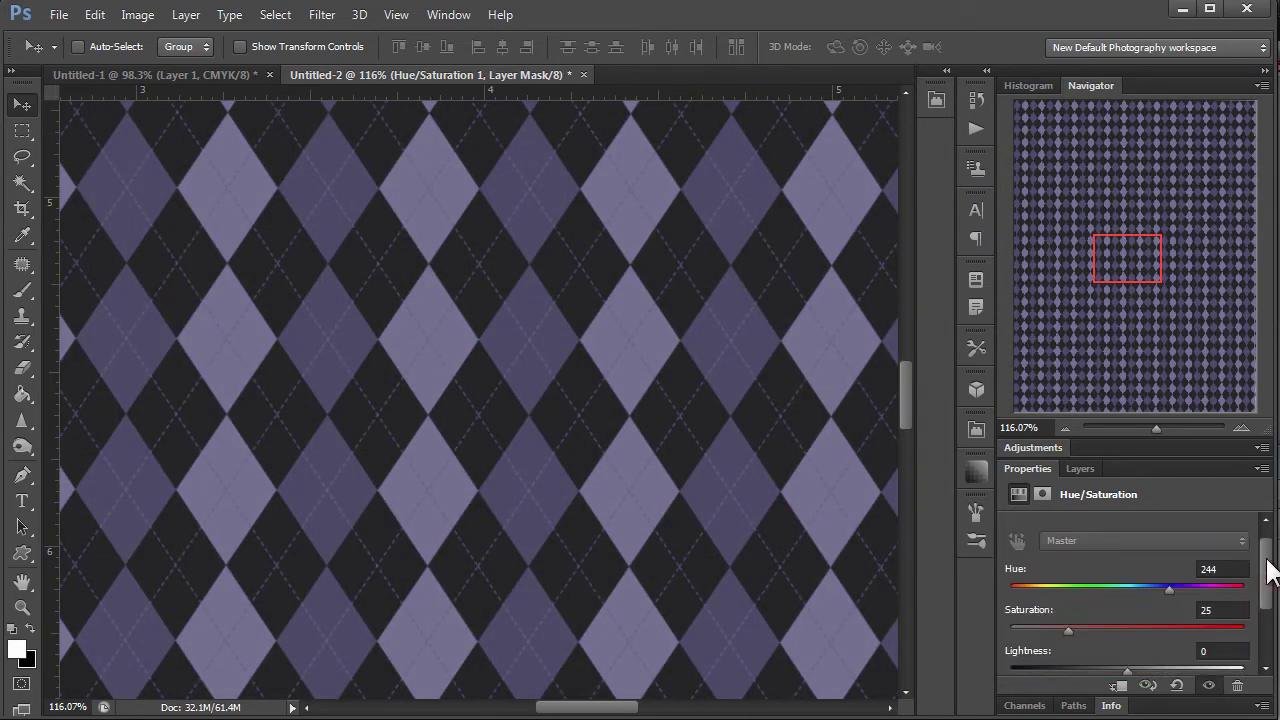
pyautogui.moveTo(1180, 595); pyautogui.dragTo(1225, 592)
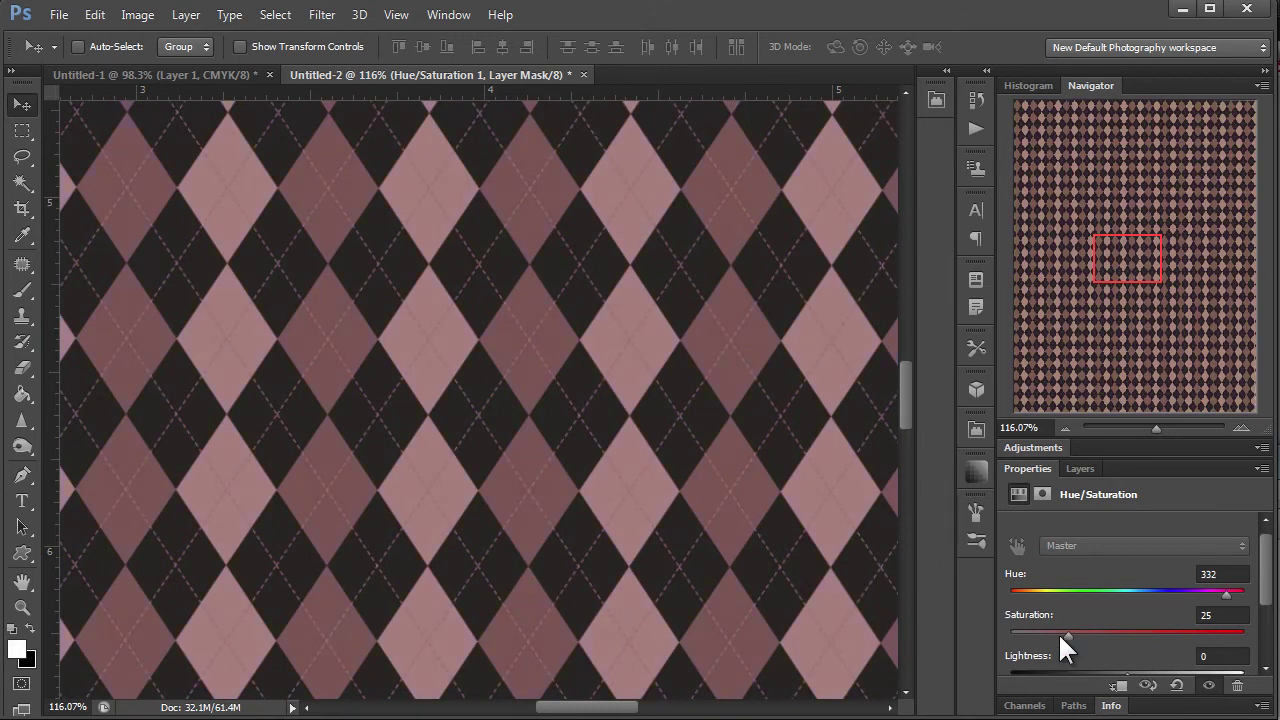
pyautogui.moveTo(1073, 633); pyautogui.dragTo(1134, 633)
pyautogui.moveTo(1172, 595); pyautogui.dragTo(1018, 590)
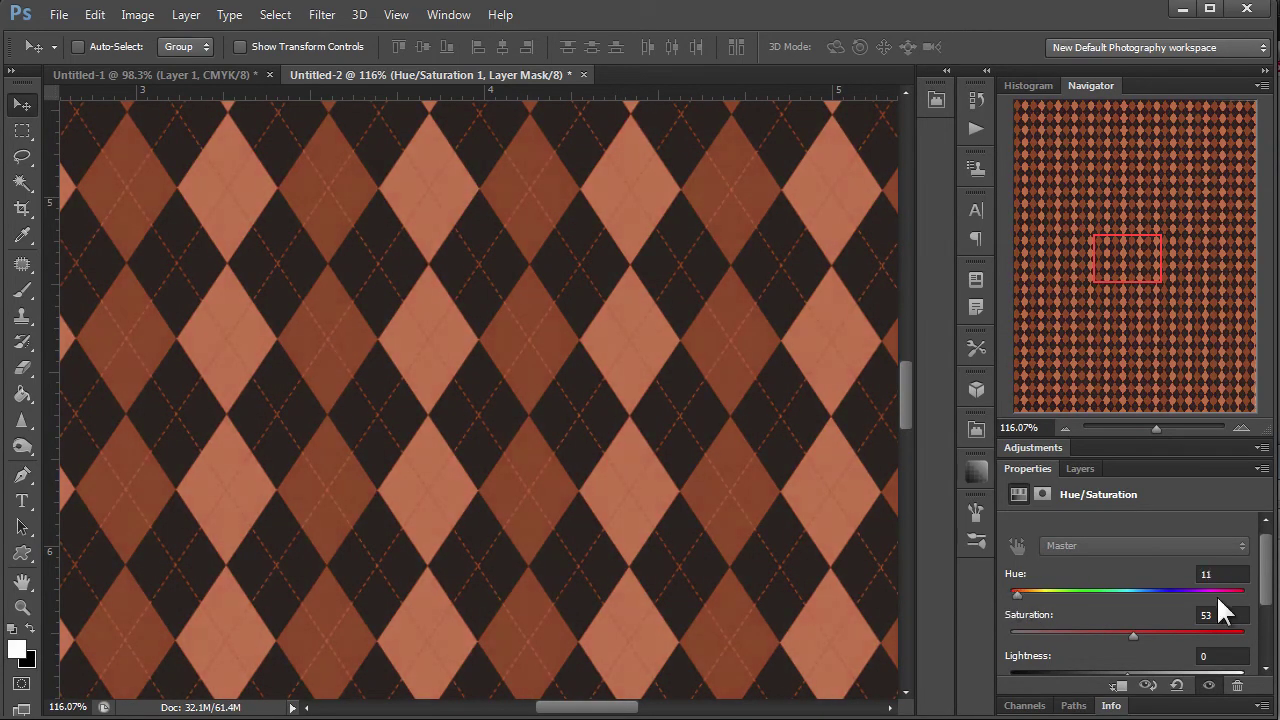
pyautogui.scroll(-2, 1268, 585)
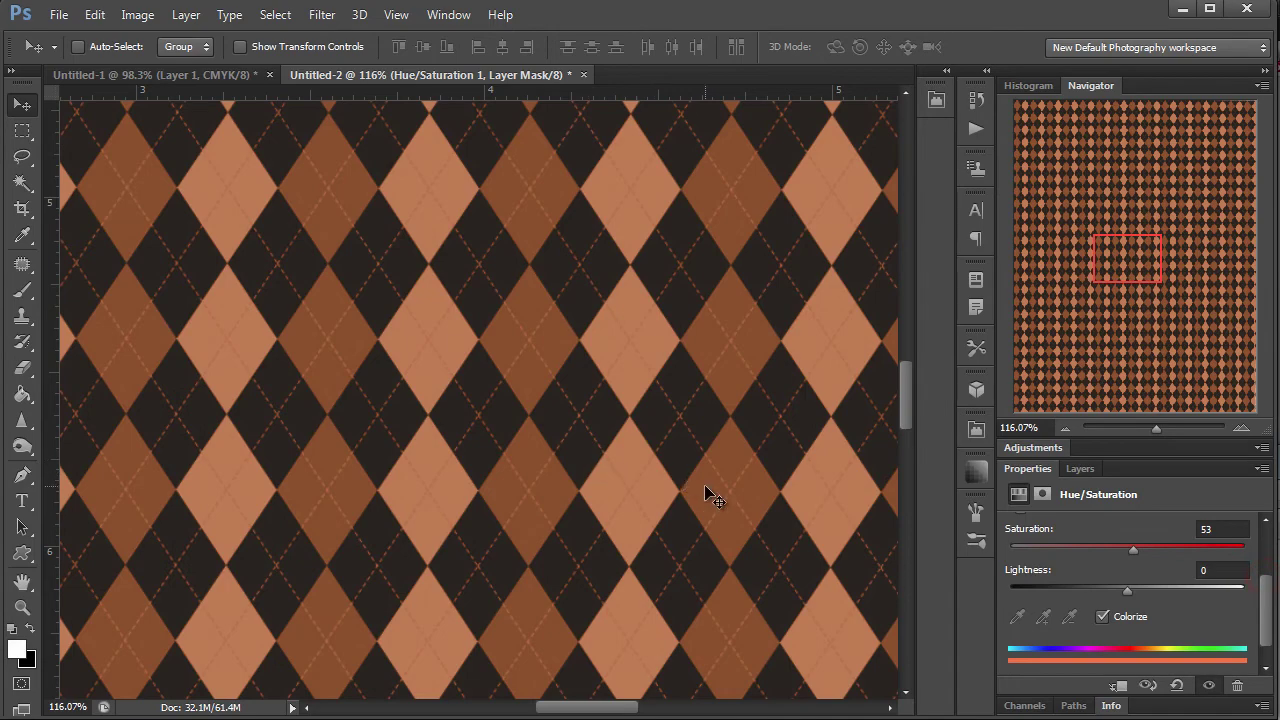
pyautogui.scroll(-4, 737, 505)
pyautogui.scroll(-3, 737, 513)
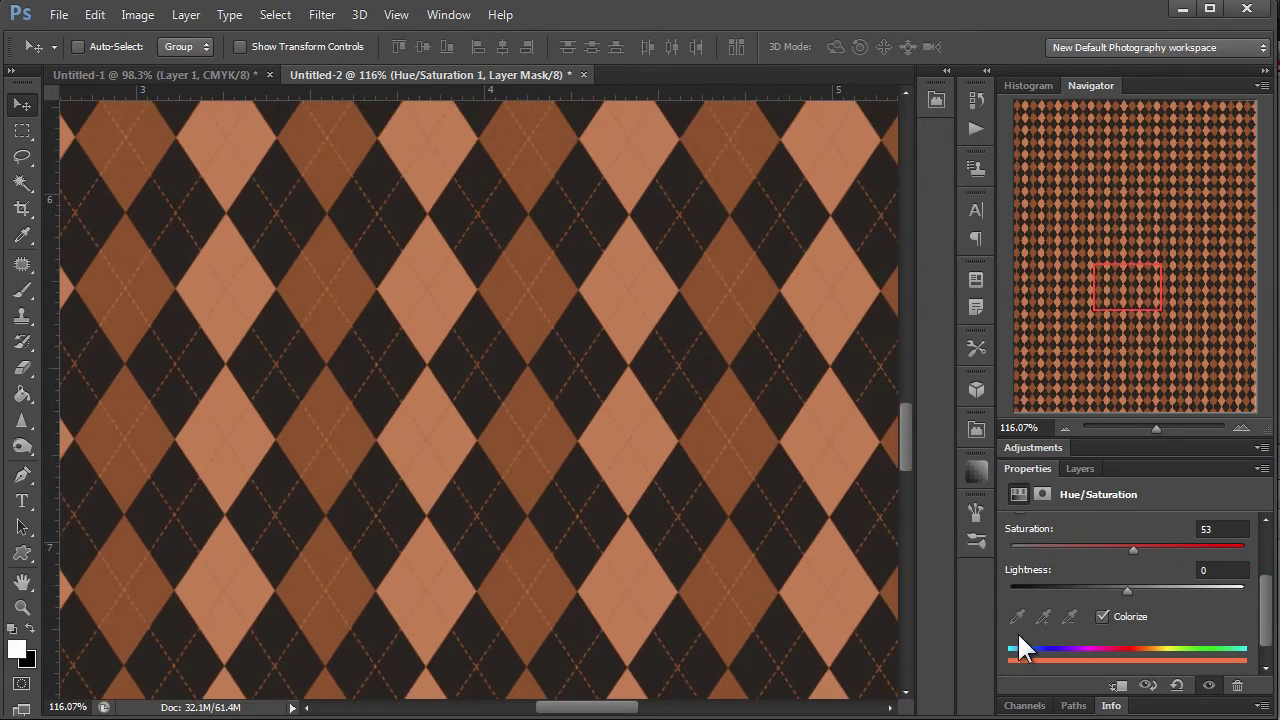
# - Turn off Colorize and set Hue to -39 and Saturation to +4
pyautogui.click(1102, 616)
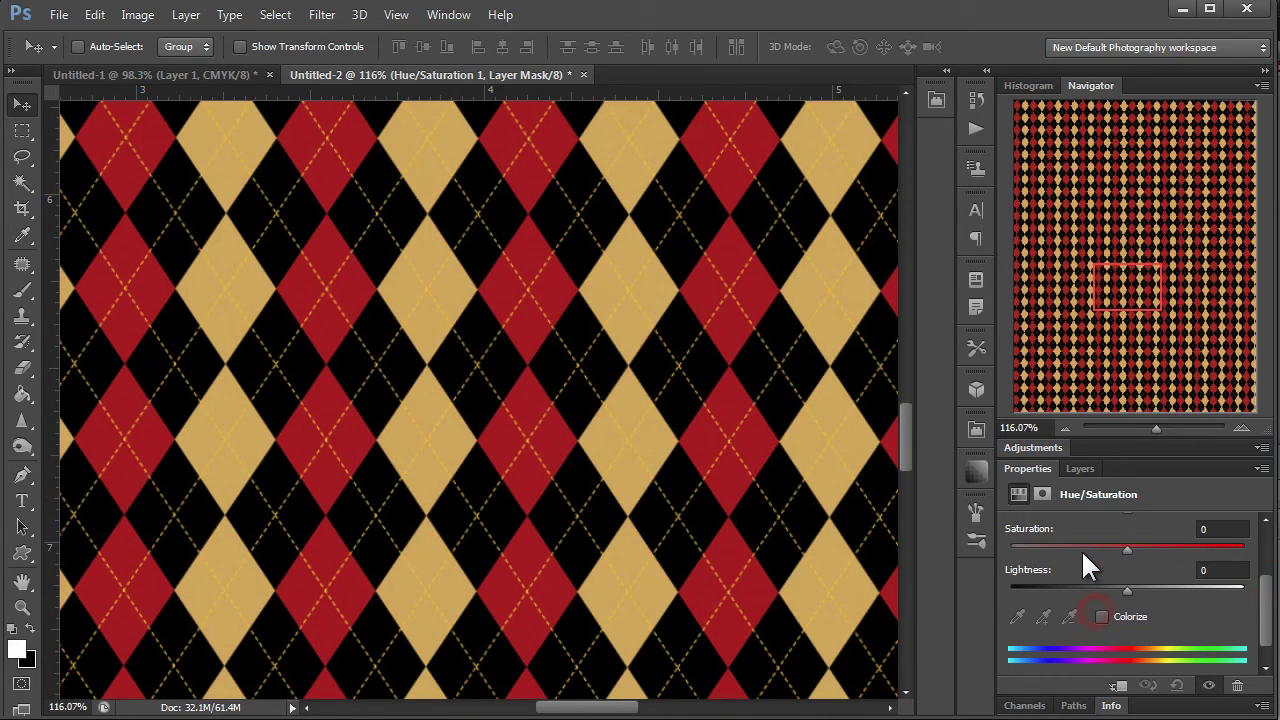
pyautogui.moveTo(1128, 548); pyautogui.dragTo(1132, 549)
pyautogui.moveTo(1264, 600); pyautogui.dragTo(1267, 558)
pyautogui.moveTo(1127, 596); pyautogui.dragTo(1080, 596)
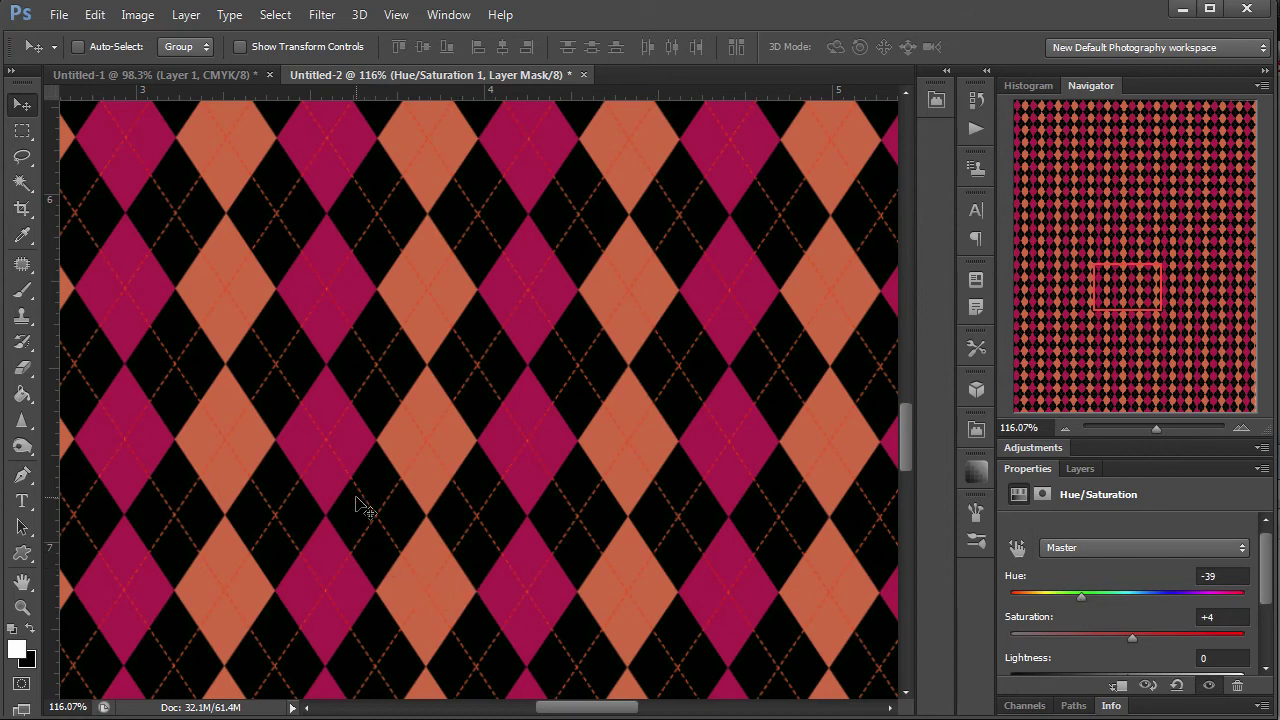
# - Zoom out to about 23% to view more of the recoloured page
pyautogui.press('z')
pyautogui.moveTo(482, 485); pyautogui.dragTo(352, 550)
pyautogui.press('v')
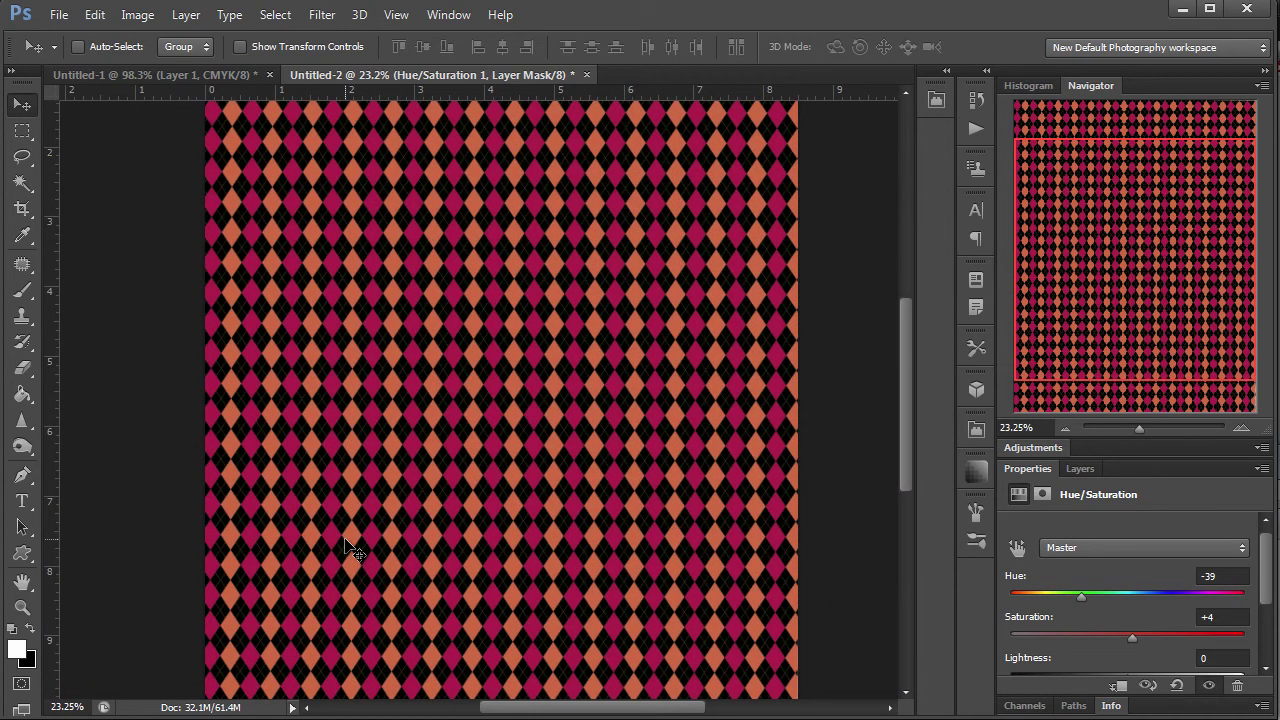